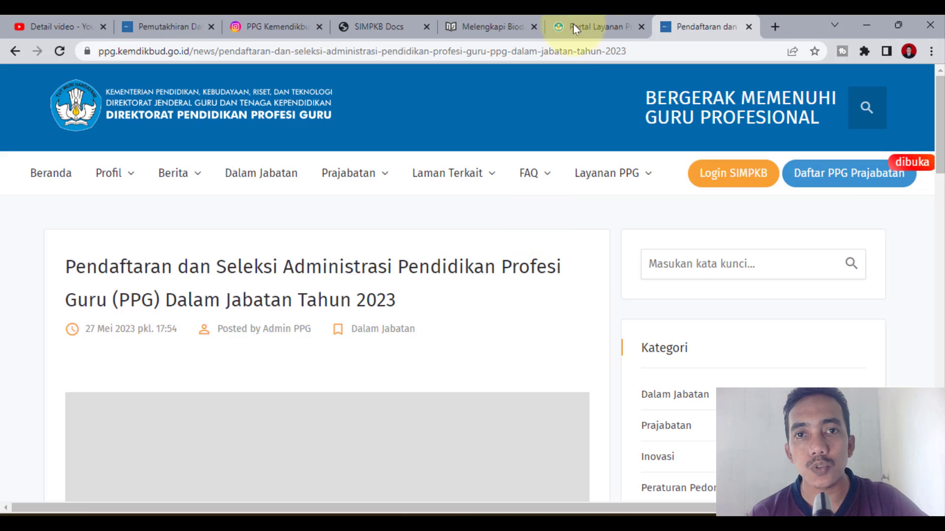
Find the PPG - Dalam Jabatan entry on the GTK program service portal and open its portal site.
left_click(597, 22)
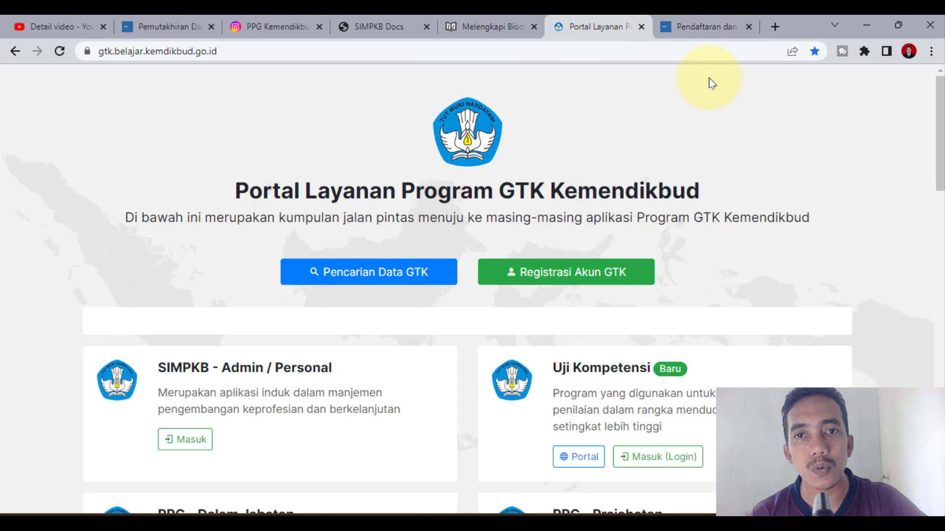
left_click(723, 26)
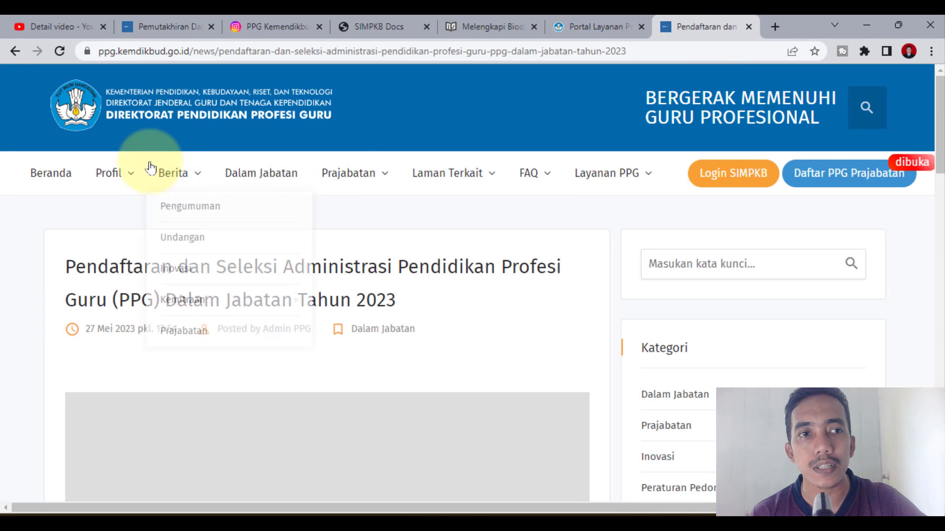
mouse_move(498, 176)
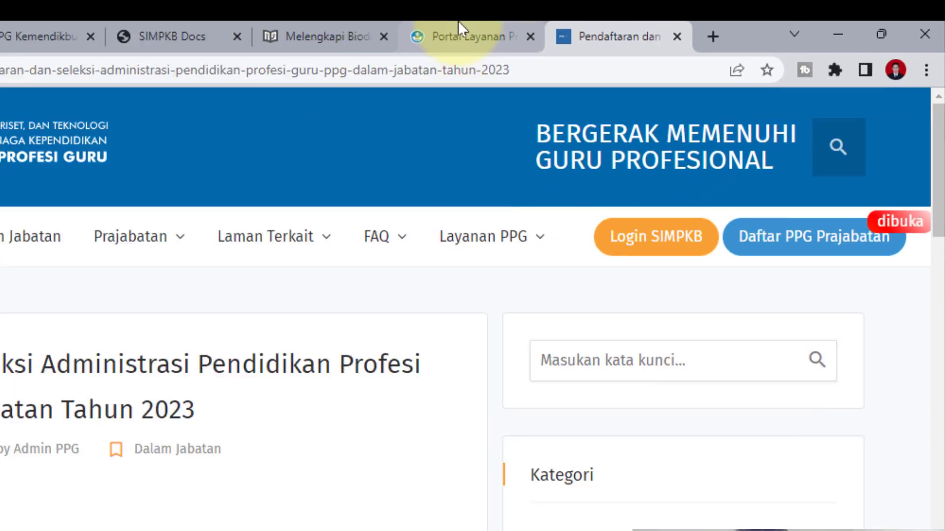
left_click(256, 53)
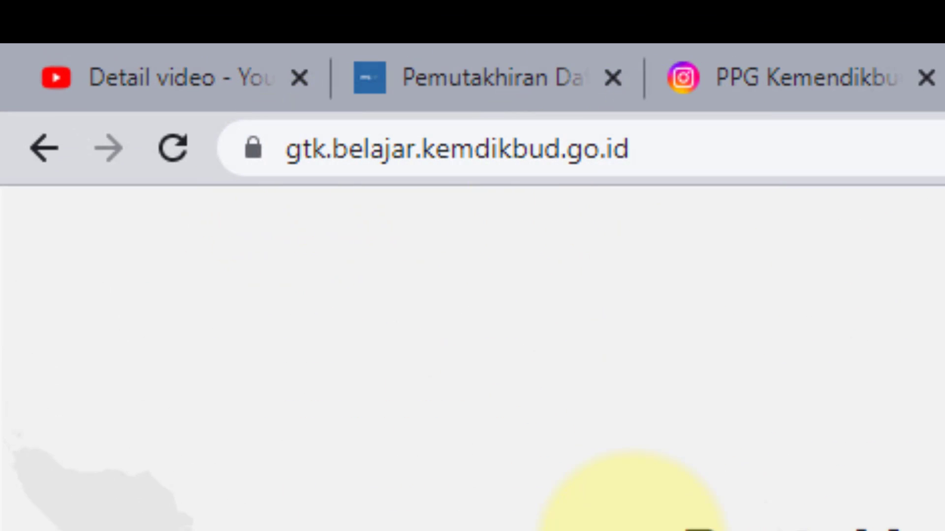
scroll(639, 522, "down", 5)
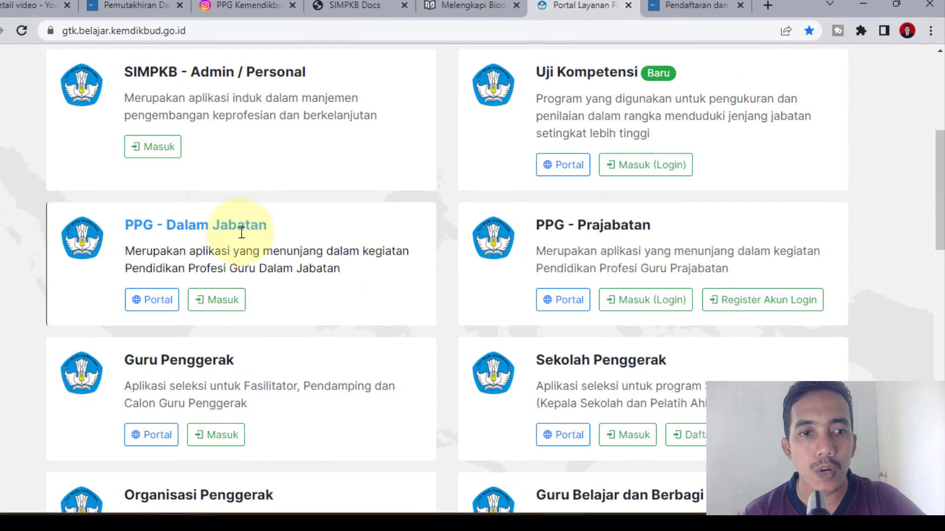
left_click_drag(127, 222, 287, 235)
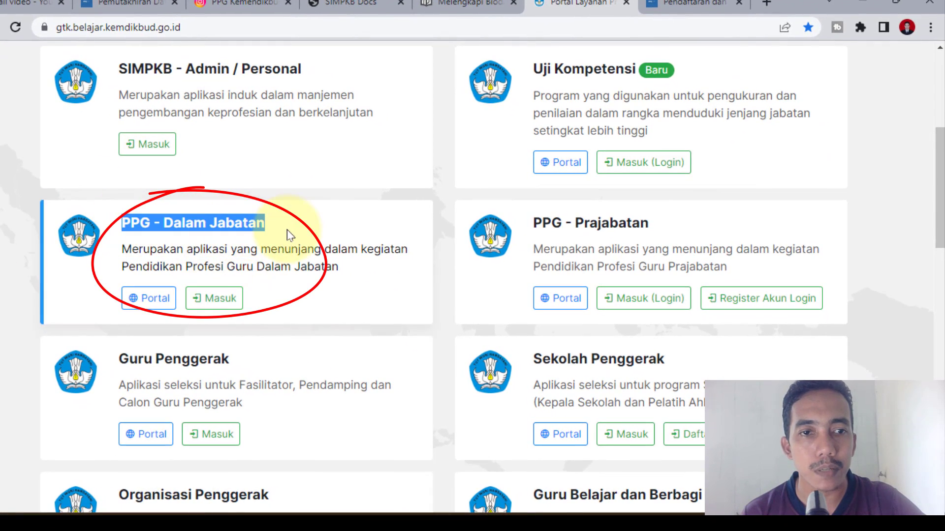
left_click(155, 298)
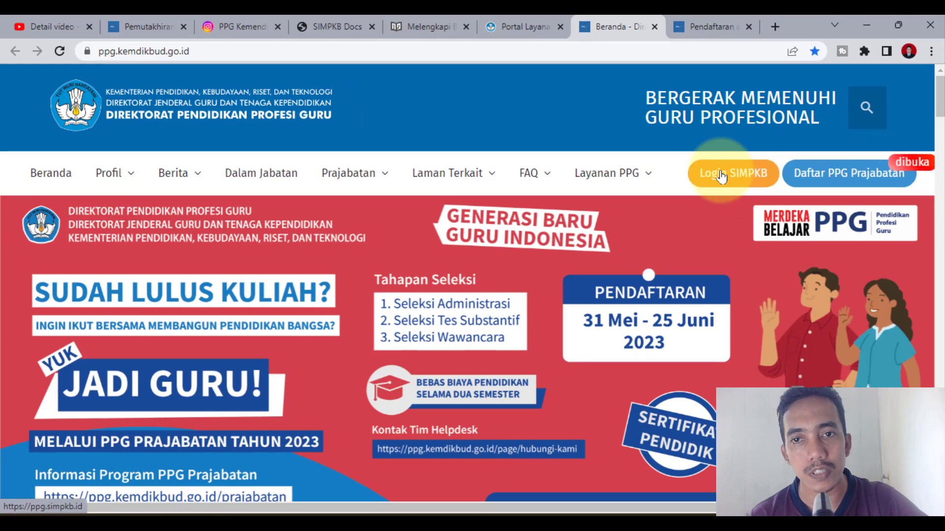
Open the SIMPKB login from the PPG site, and the PPG - Dalam Jabatan login from the GTK portal.
left_click(721, 176)
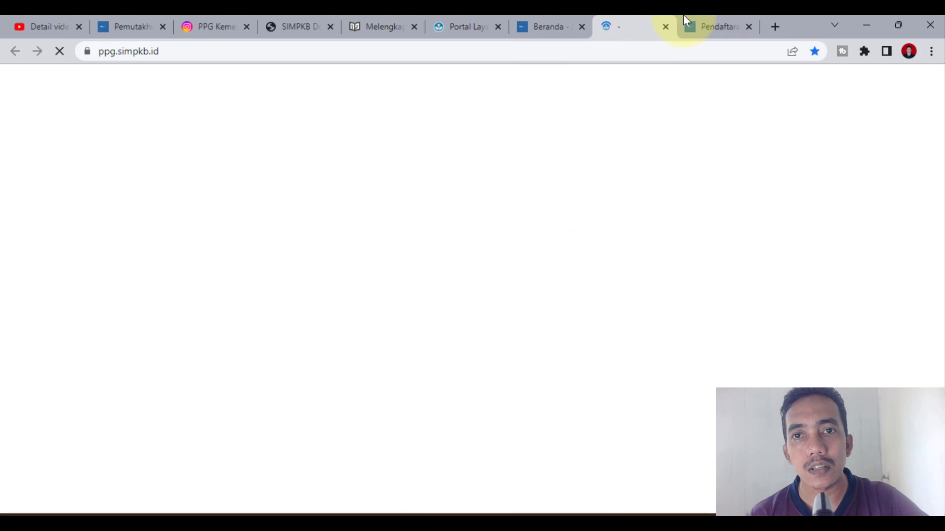
left_click(693, 27)
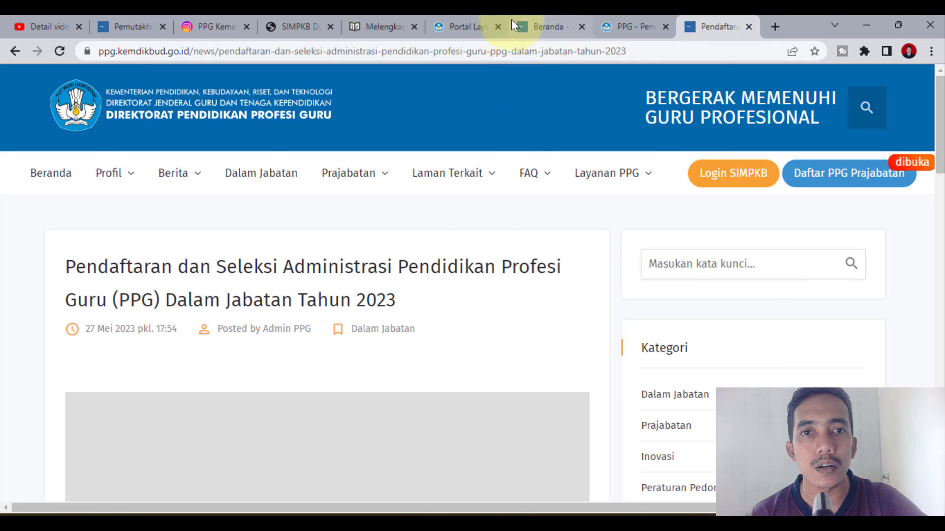
left_click(463, 26)
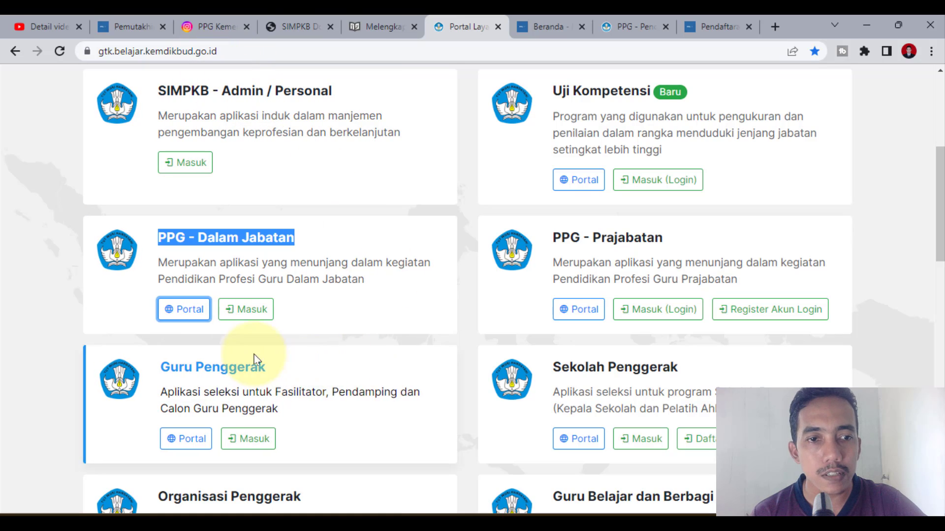
left_click(260, 315)
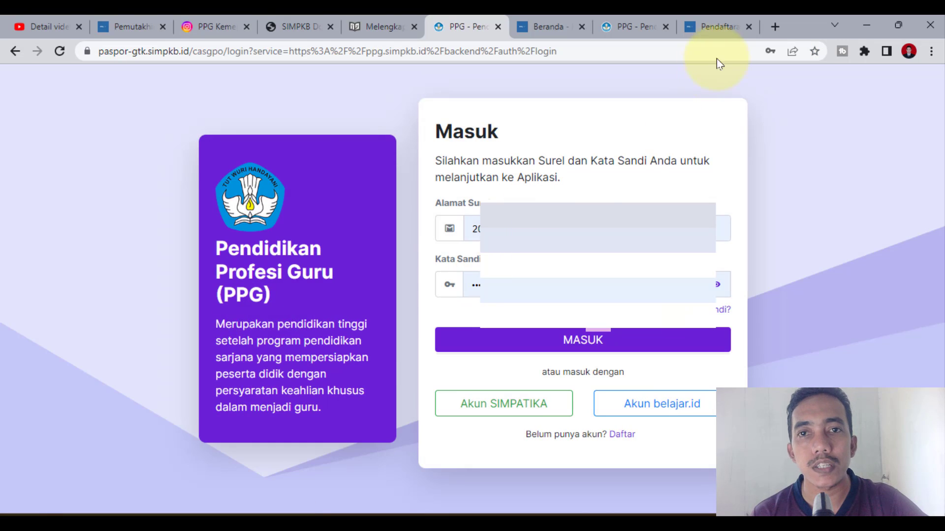
Sign in to PPG with the prefilled account and postpone linking the belajar.id account.
left_click(713, 27)
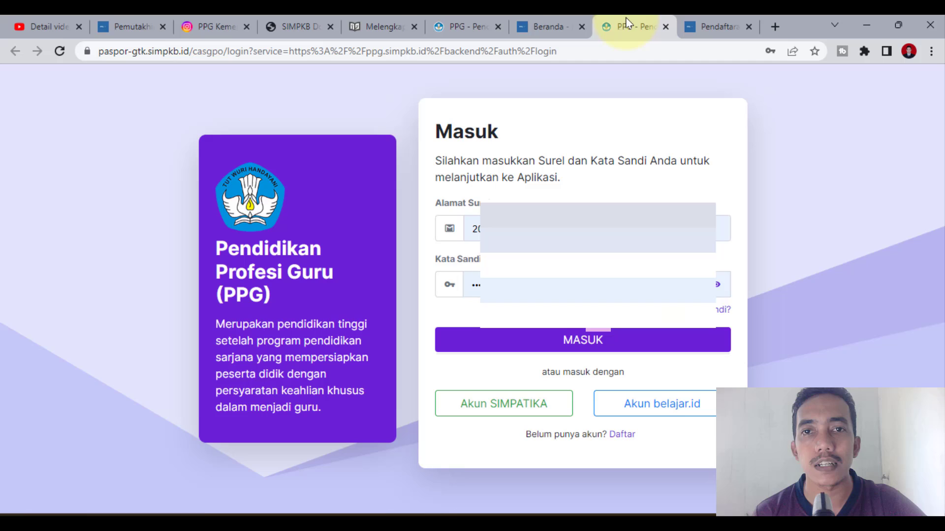
left_click(629, 27)
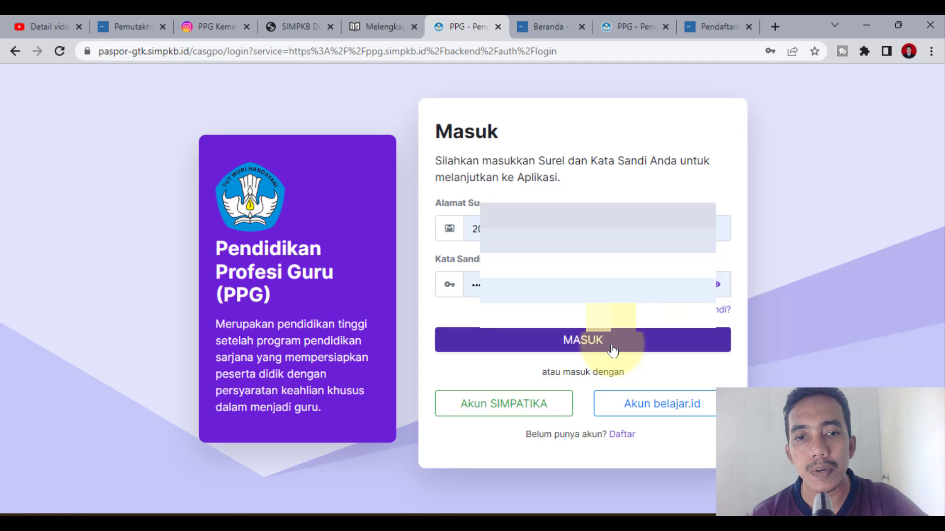
left_click(612, 350)
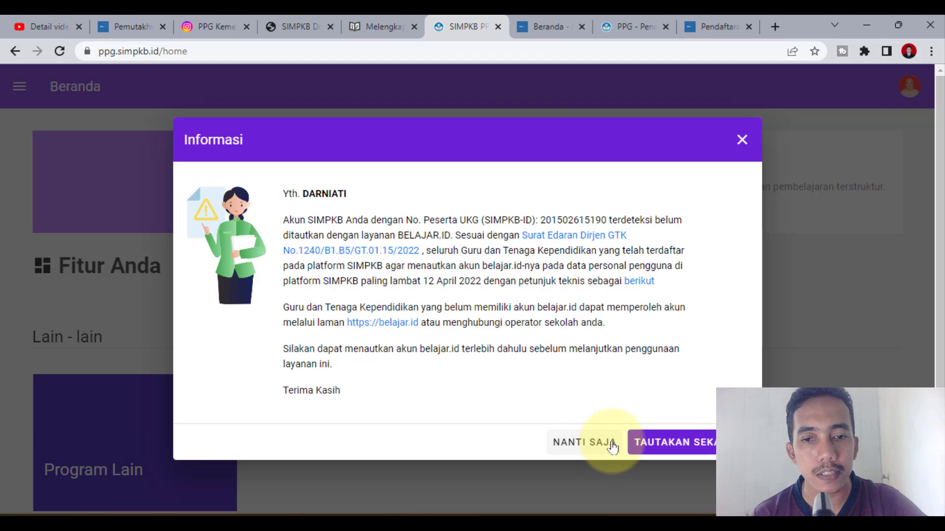
left_click(584, 443)
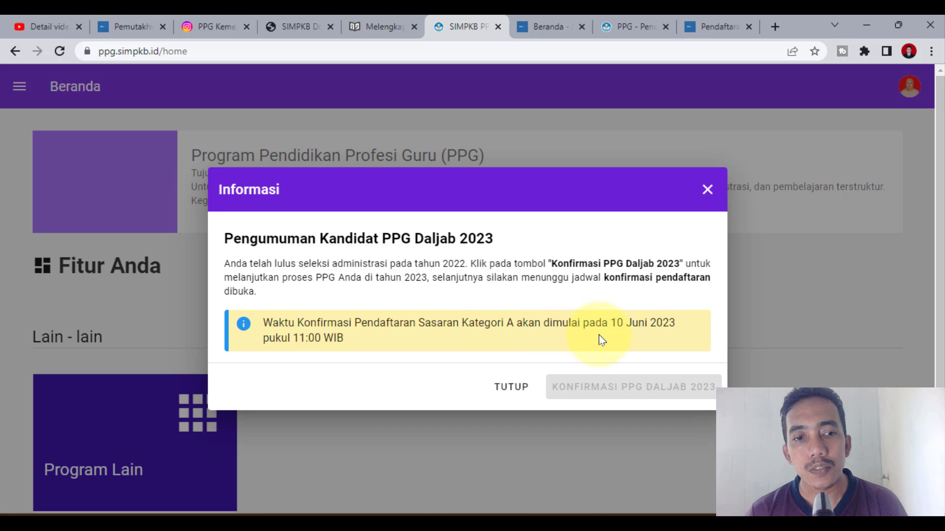
Examine the 2023 PPG Daljab candidate announcement for the start date and time of Category A registration confirmation.
left_click_drag(610, 323, 675, 325)
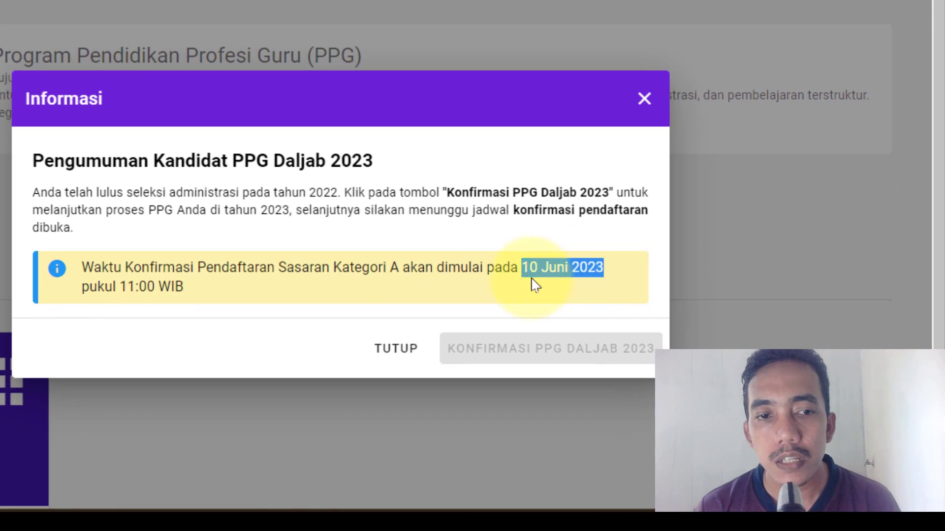
left_click_drag(83, 287, 227, 293)
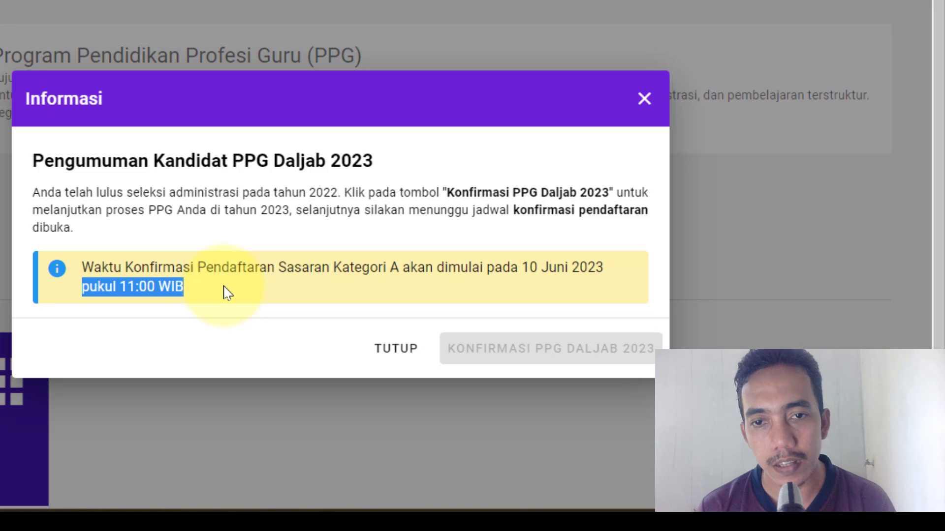
left_click(447, 308)
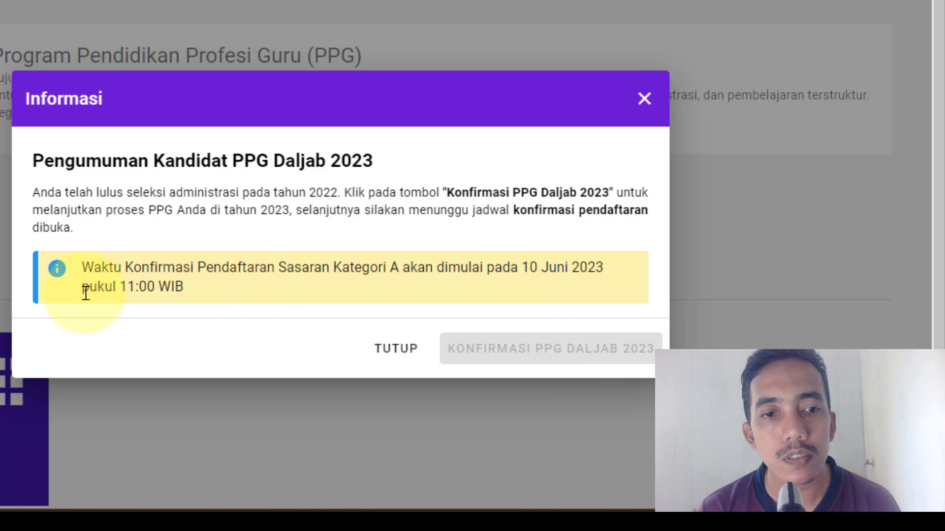
left_click_drag(84, 290, 260, 298)
left_click(259, 299)
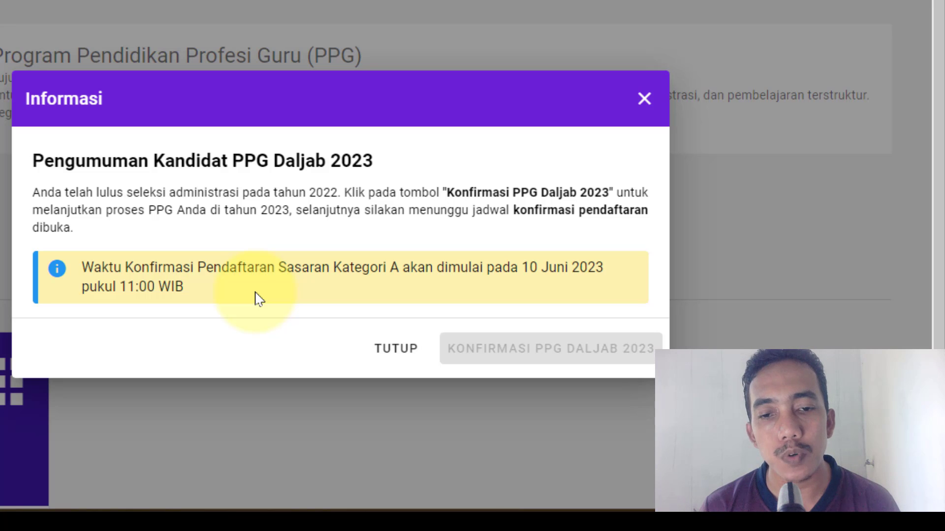
mouse_move(443, 529)
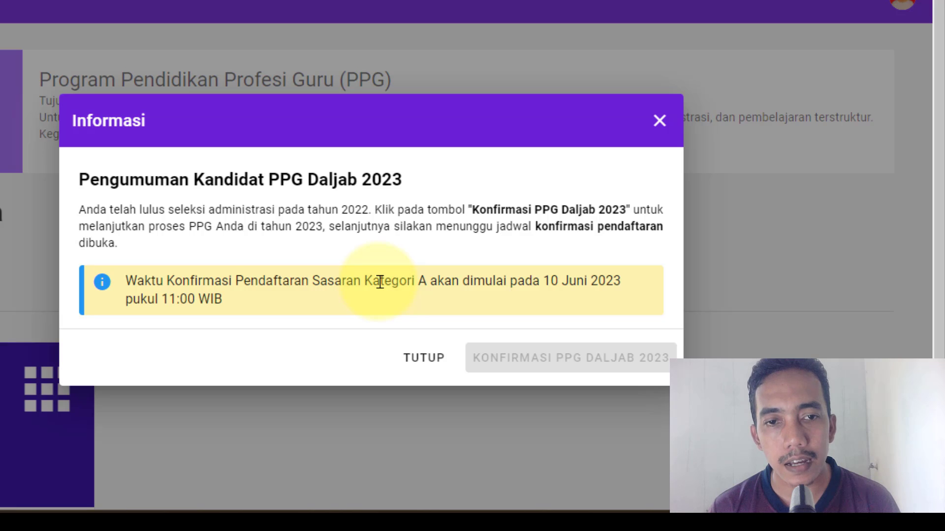
left_click_drag(380, 282, 546, 281)
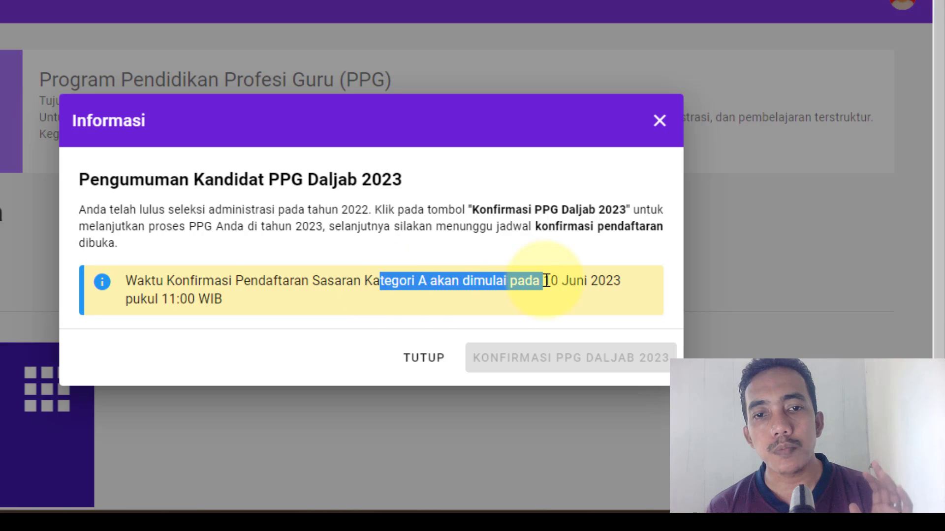
left_click(477, 310)
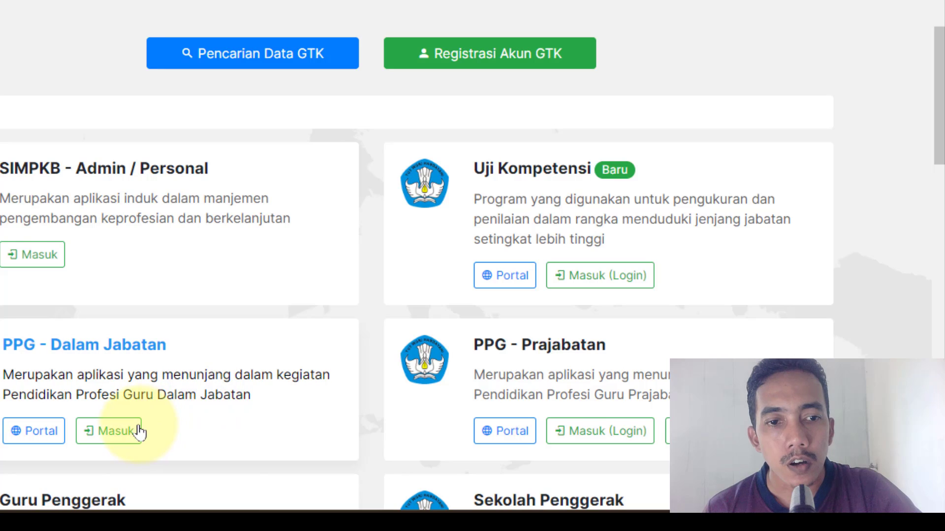
Reopen the PPG - Dalam Jabatan login from the GTK portal and sign in with another teacher's account e-mail.
left_click(139, 431)
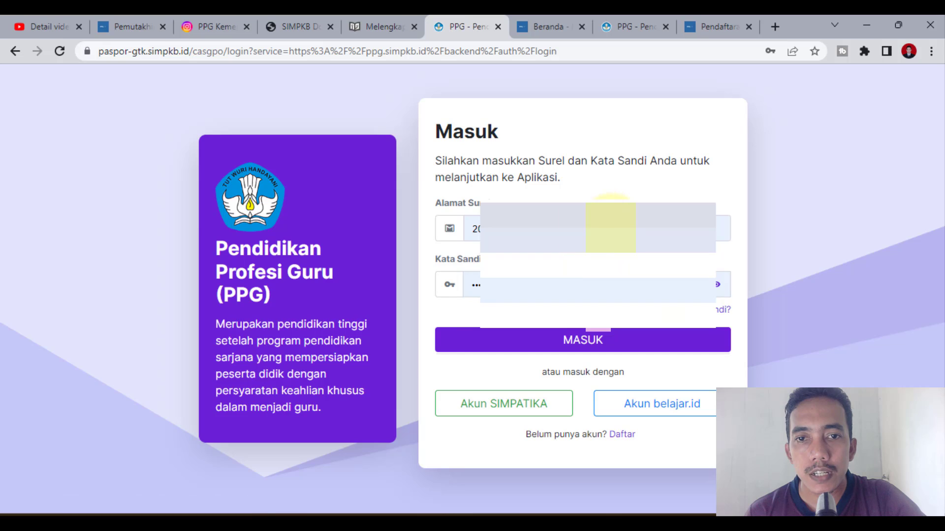
left_click(560, 226)
left_click_drag(559, 226, 467, 229)
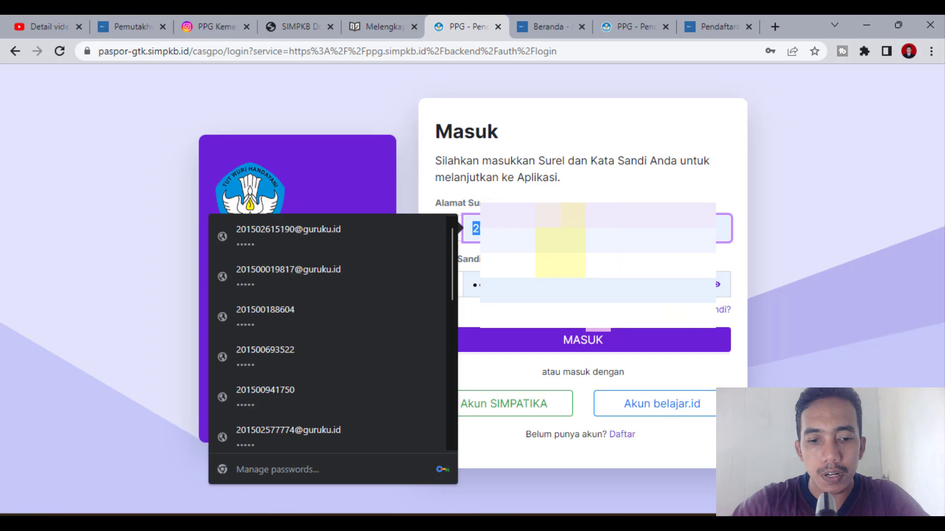
key("ctrl+v")
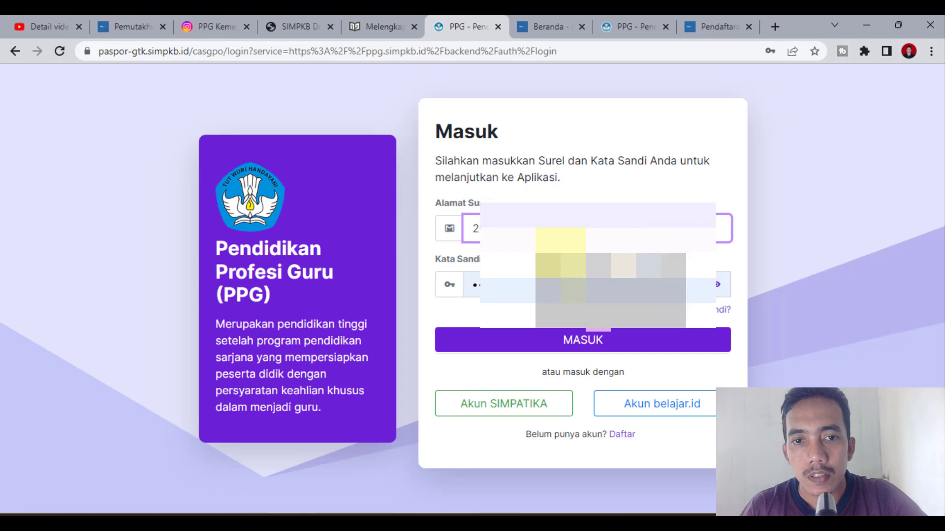
left_click(549, 350)
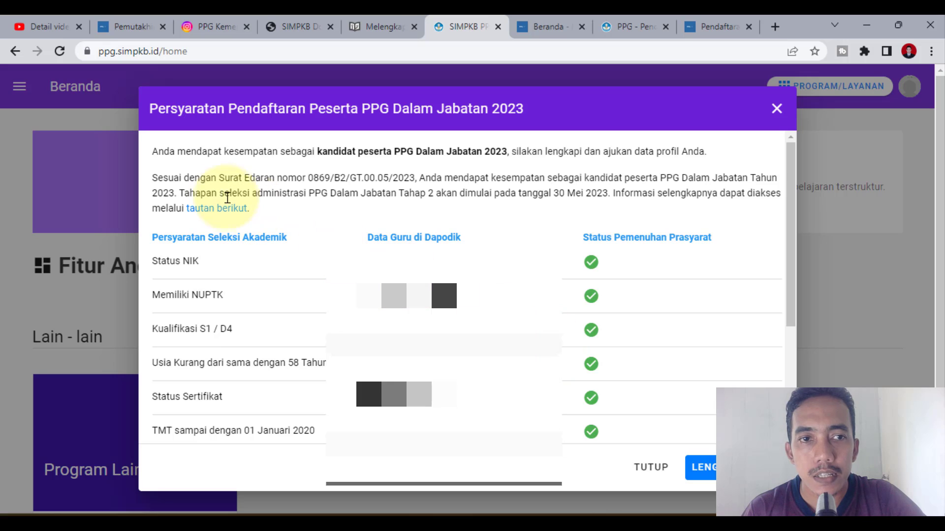
Read the circular letter paragraph in the PPG Dalam Jabatan 2023 registration requirements.
left_click_drag(158, 178, 490, 176)
left_click_drag(640, 167, 740, 175)
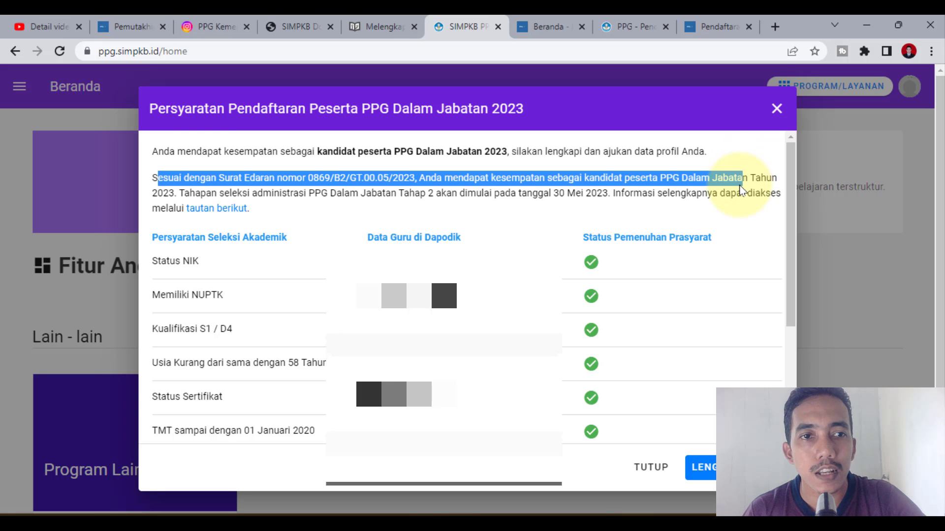
left_click(740, 191)
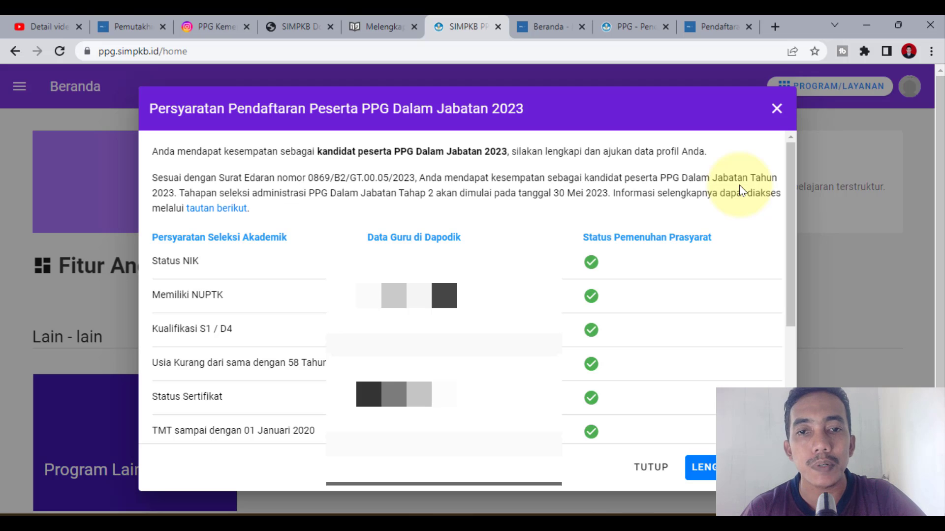
View the YouTube Studio details of the video on updating PPG Dalam Jabatan 2023 candidate data in Dapodik.
left_click(43, 26)
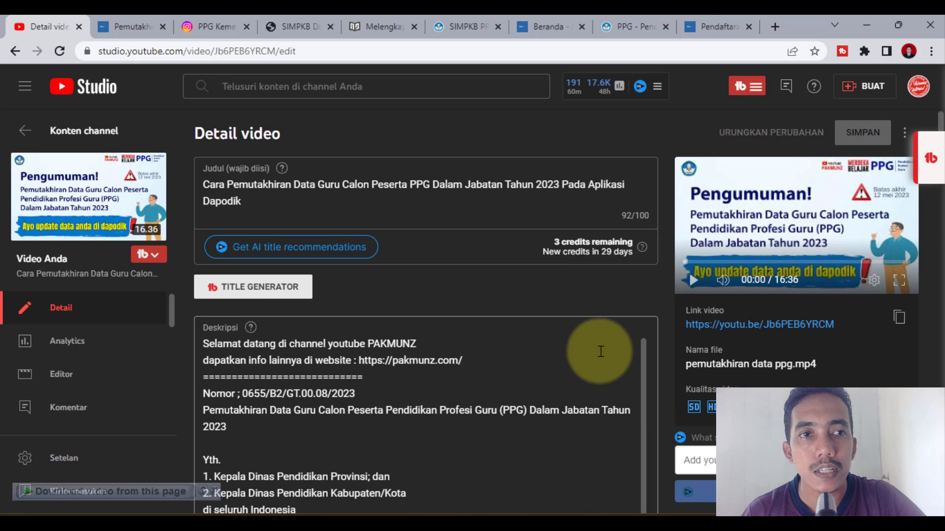
left_click(730, 16)
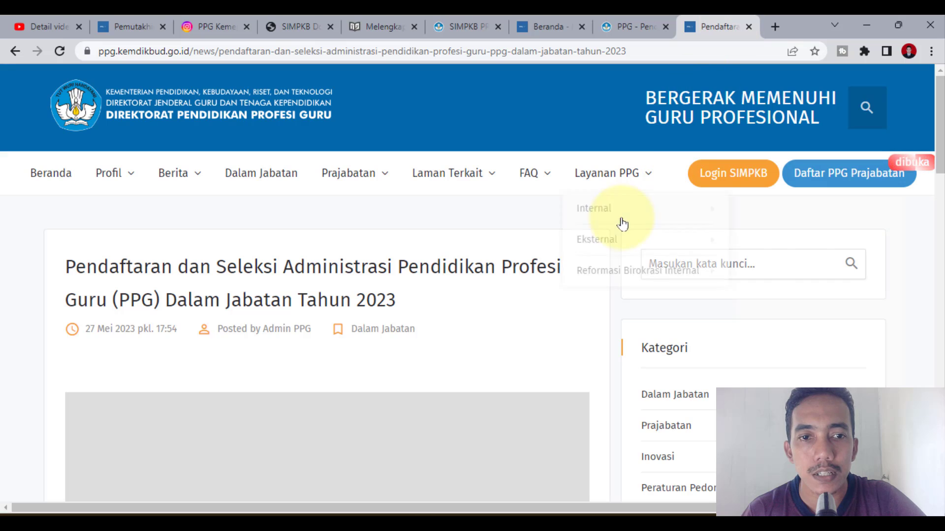
left_click(50, 21)
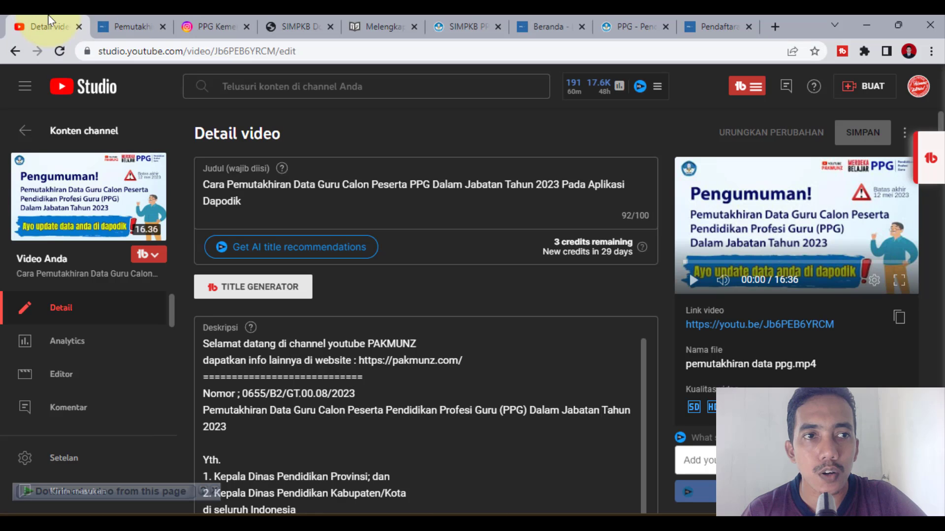
left_click(610, 22)
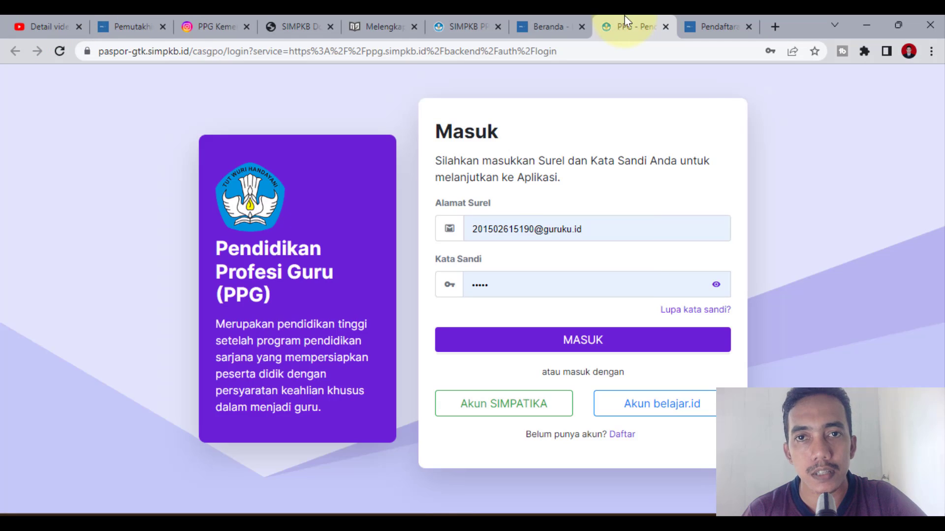
left_click(574, 15)
Return to the registration requirements on SIMPKB and examine the remaining criteria and the Dapodik data source date.
left_click(465, 16)
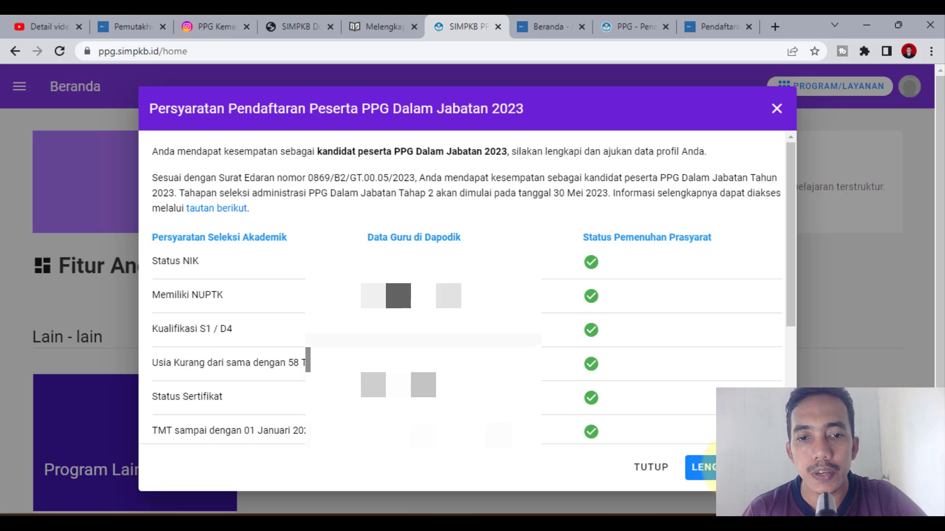
scroll(729, 317, "down", 4)
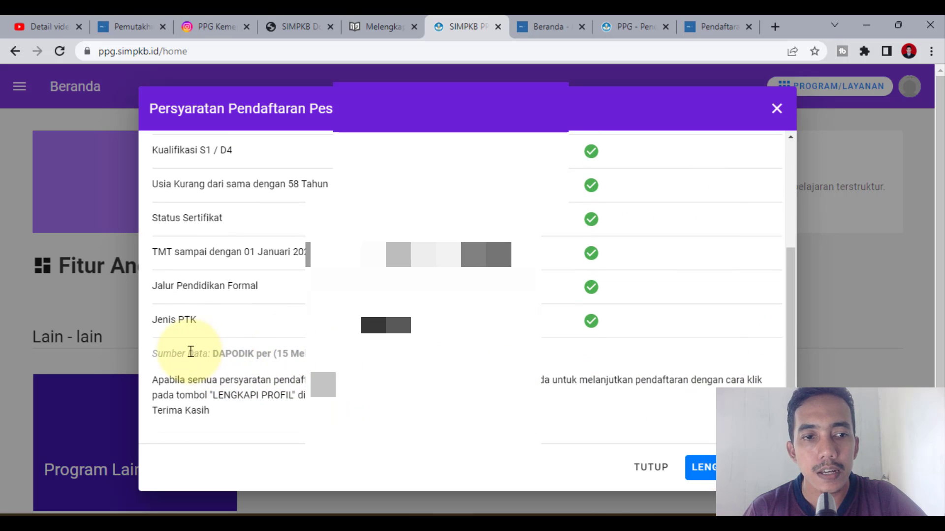
left_click_drag(182, 351, 572, 366)
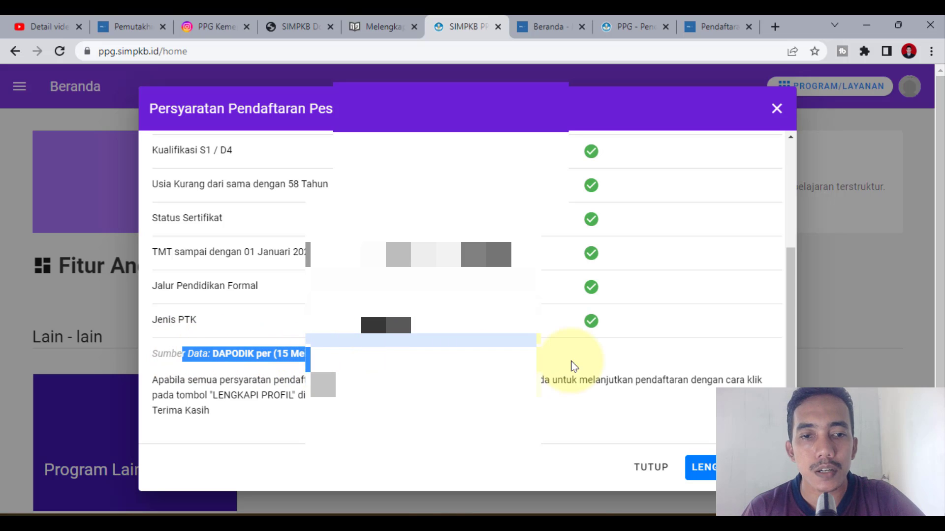
Review the Dapodik data source date and the fulfilment status of each requirement in the PPG registration requirements.
left_click(572, 366)
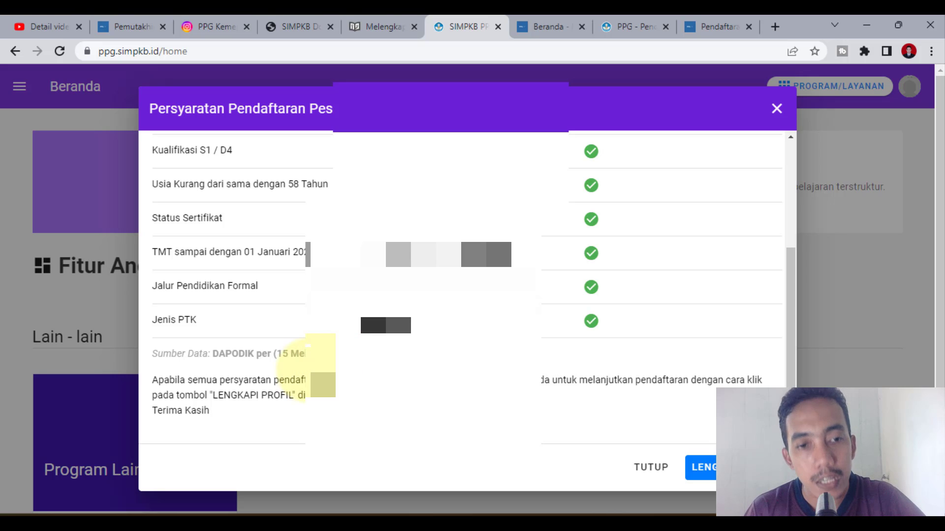
left_click_drag(274, 353, 539, 346)
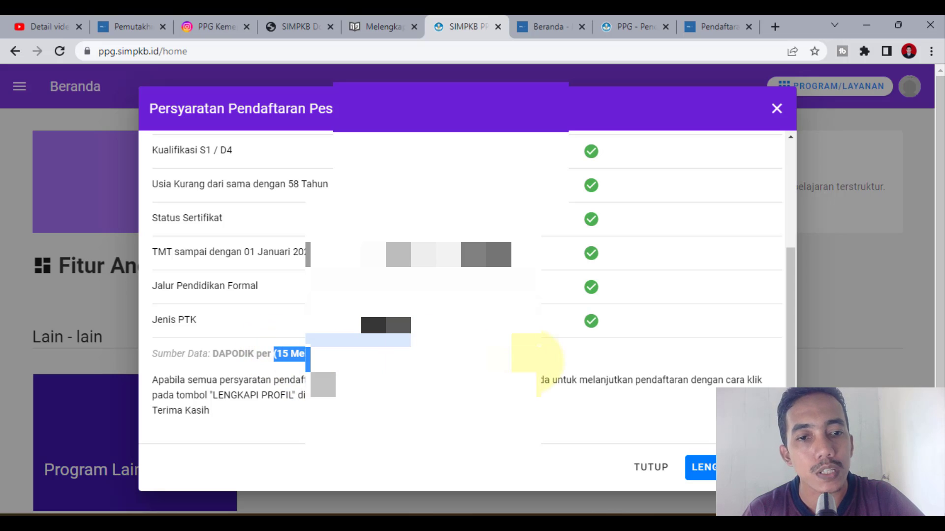
scroll(645, 356, "up", 2)
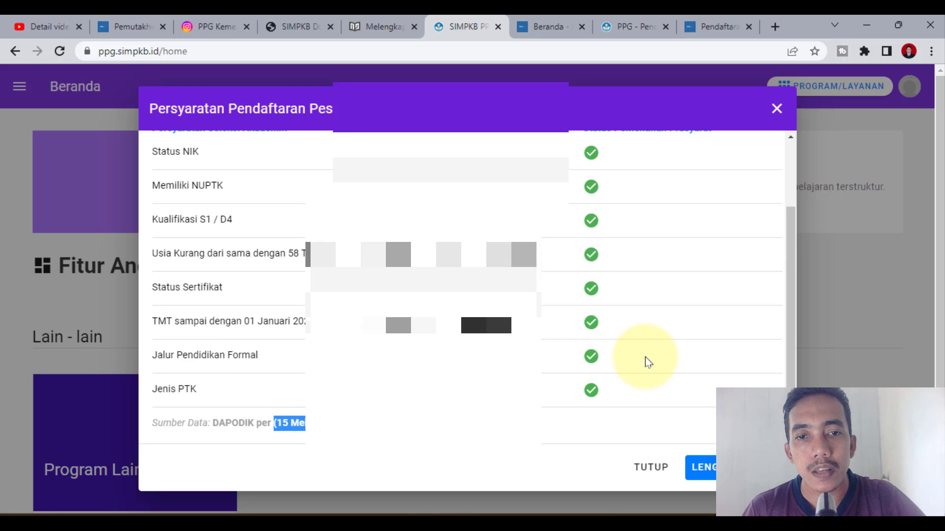
scroll(645, 358, "down", 2)
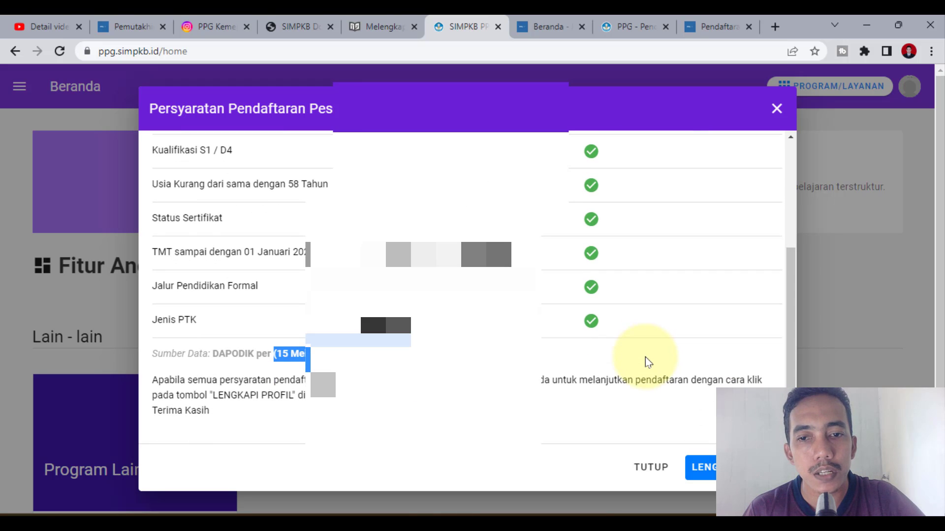
scroll(645, 356, "up", 5)
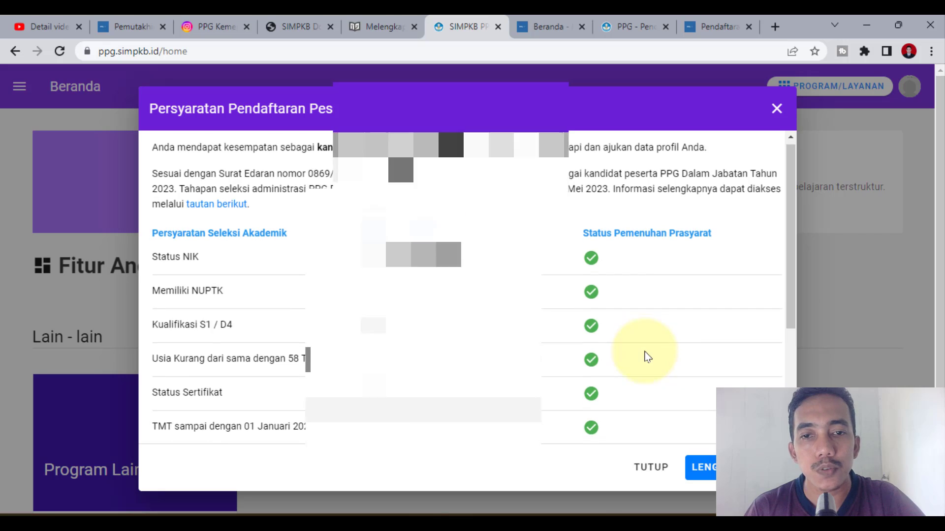
scroll(645, 357, "down", 4)
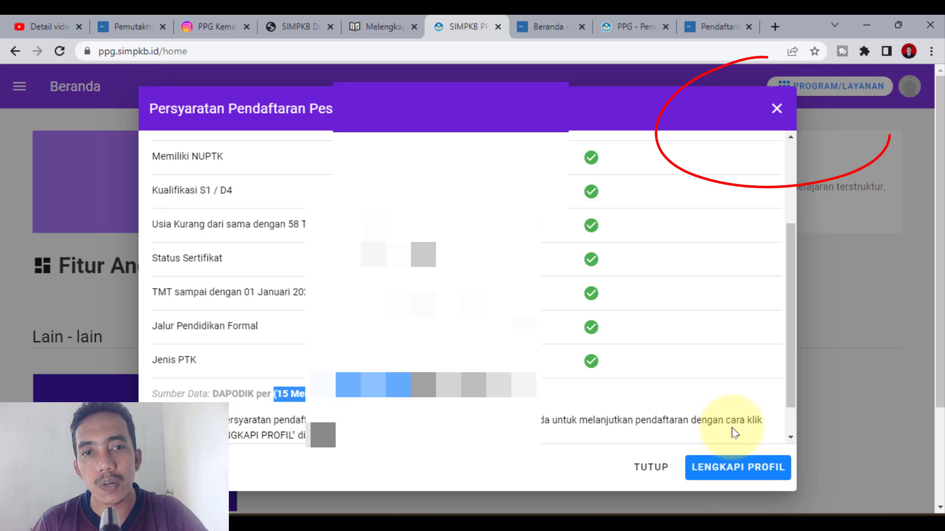
Close the registration requirements and look through the home page's features, navigation, program list and account options.
left_click(777, 109)
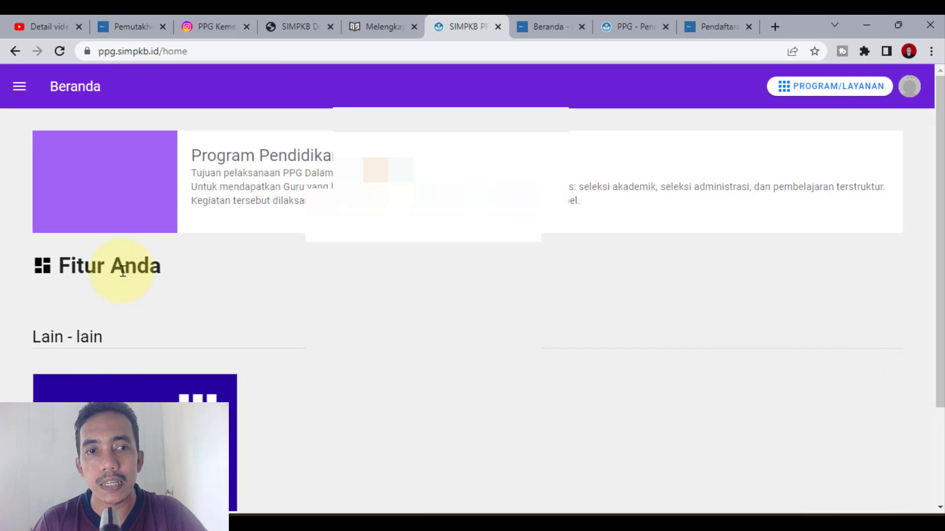
scroll(591, 320, "down", 3)
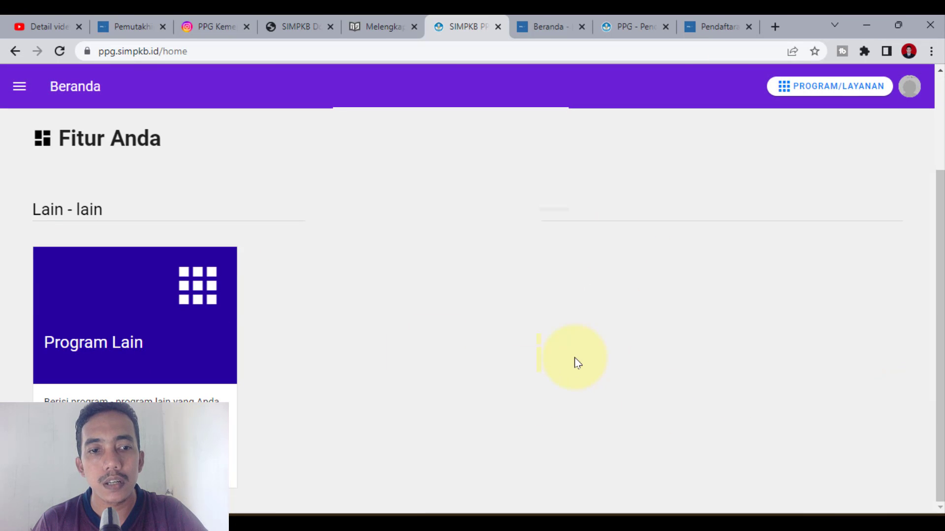
scroll(460, 349, "up", 3)
left_click(17, 93)
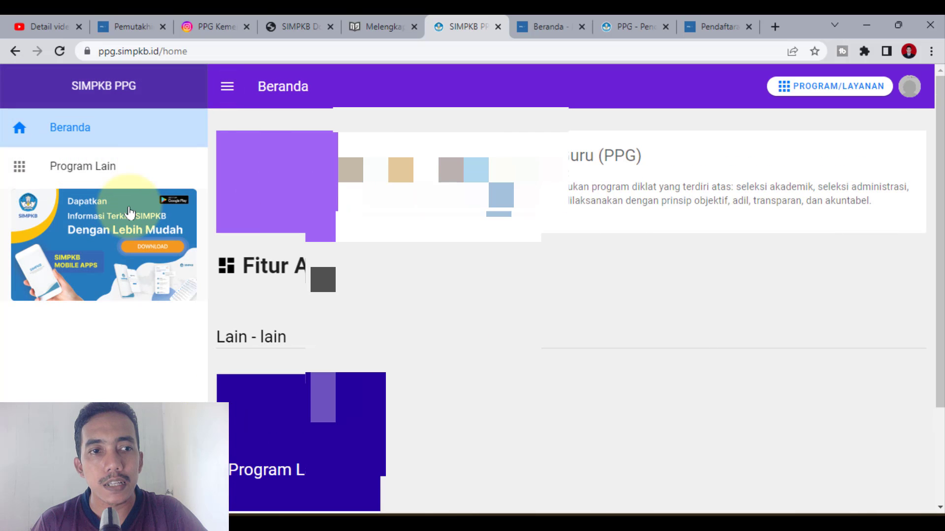
left_click(848, 89)
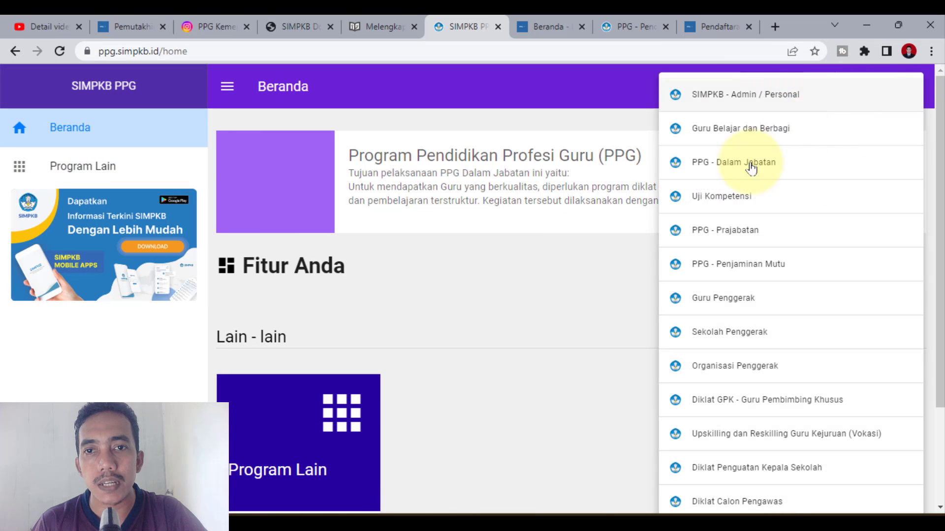
left_click(908, 85)
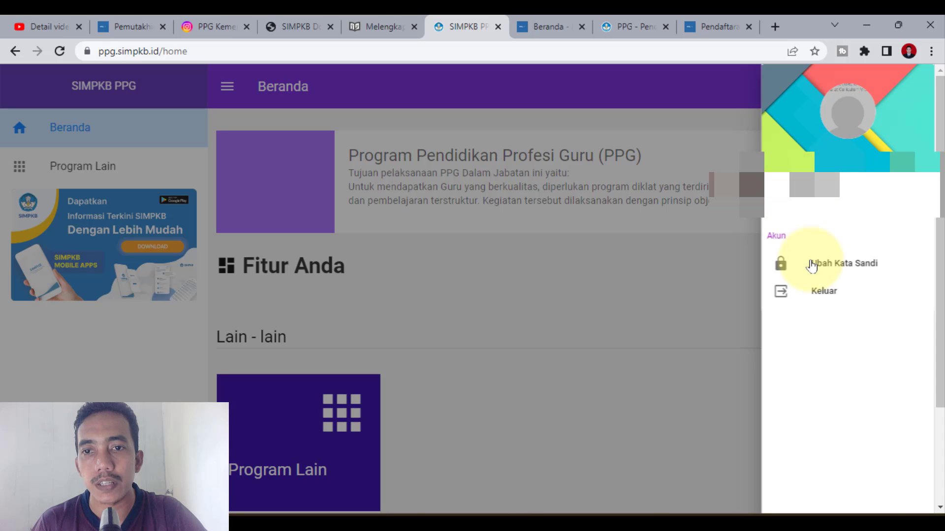
left_click(672, 206)
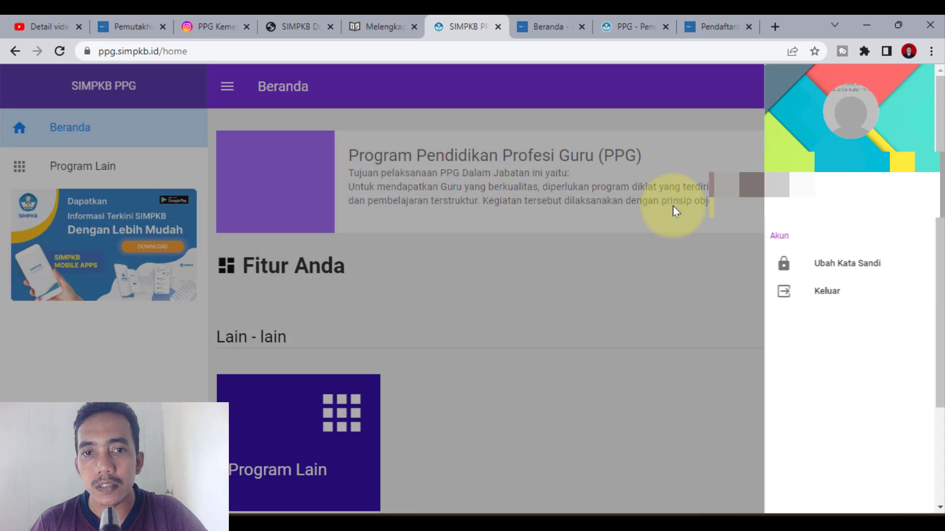
Switch to the SIMPKB - Admin / Personal service and log out of the teacher's account there.
left_click(795, 86)
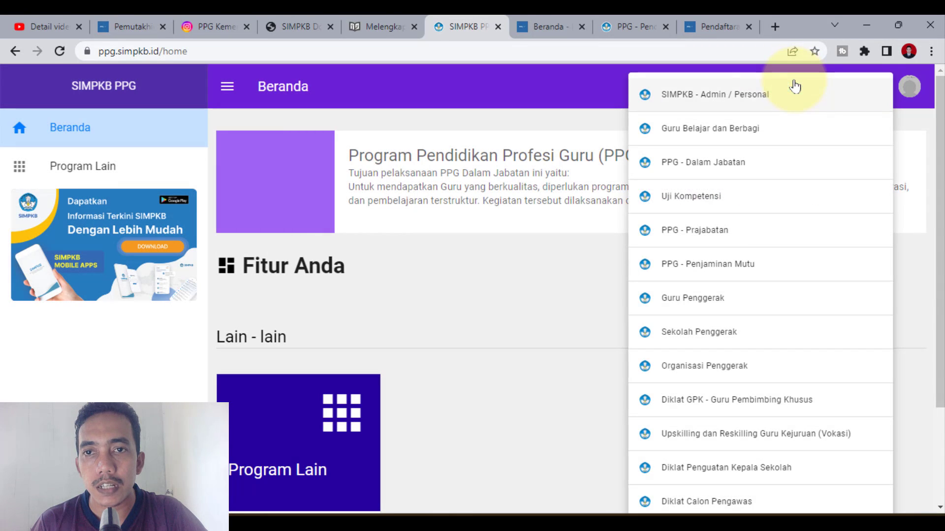
left_click(733, 101)
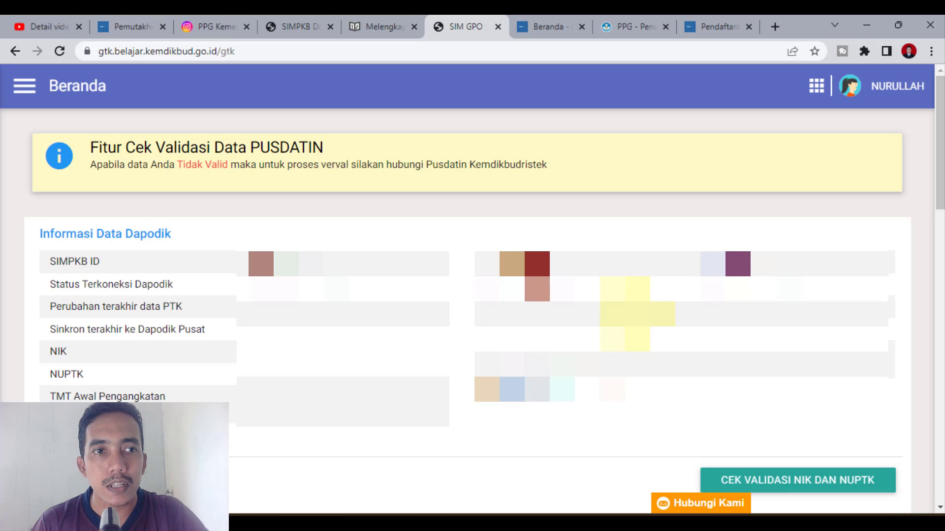
scroll(763, 110, "down", 3)
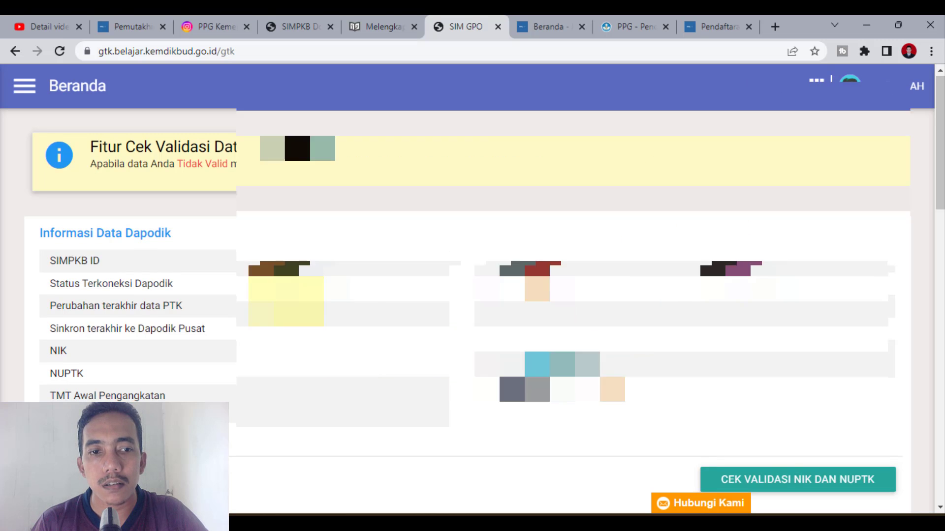
scroll(764, 109, "up", 3)
left_click(849, 83)
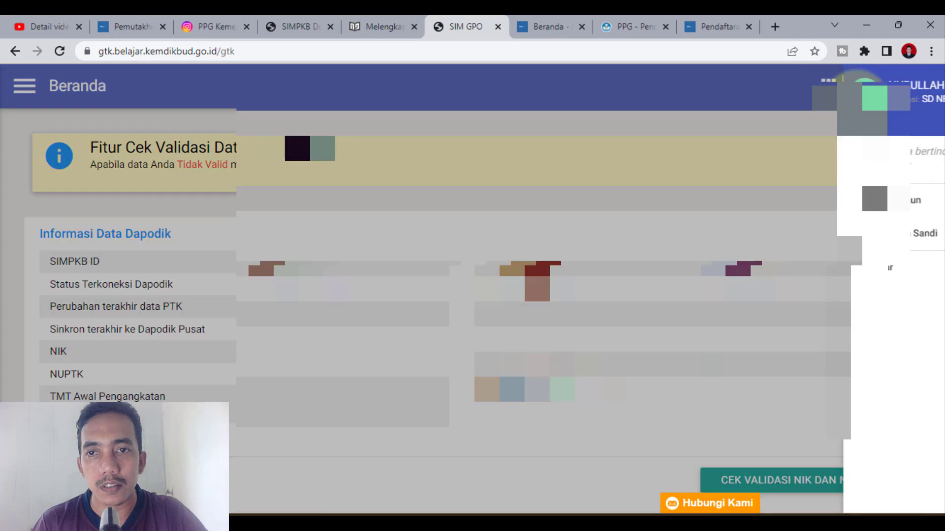
left_click(918, 267)
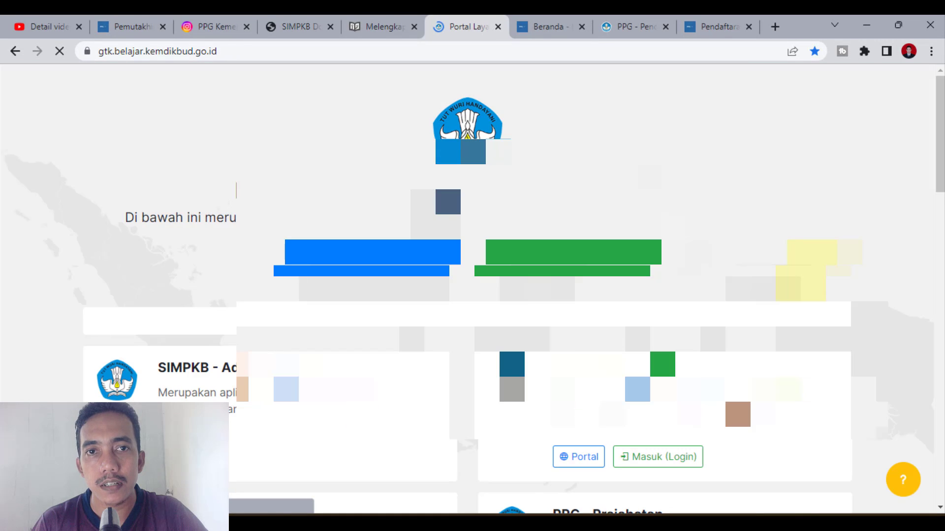
Sign in to PPG - Dalam Jabatan again from the GTK portal with the prefilled account credentials.
scroll(465, 356, "down", 3)
scroll(465, 356, "down", 2)
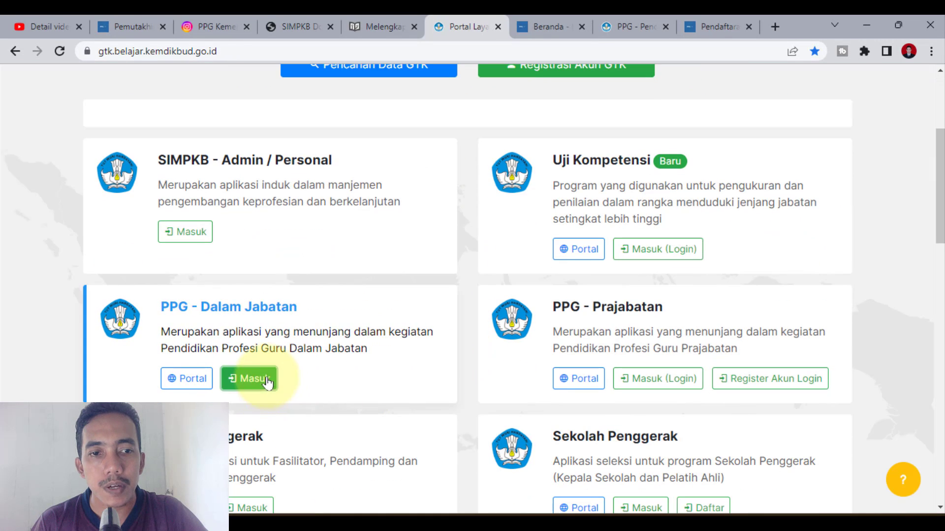
left_click(258, 379)
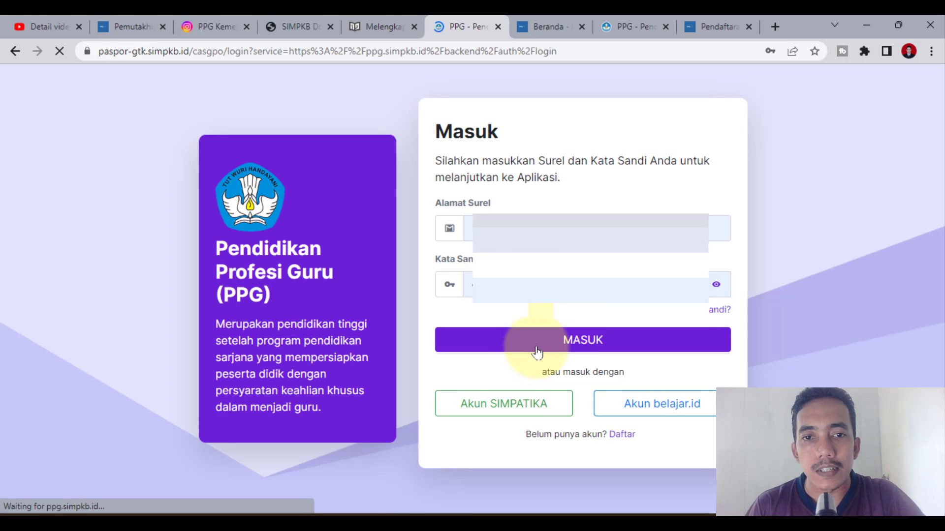
left_click(560, 344)
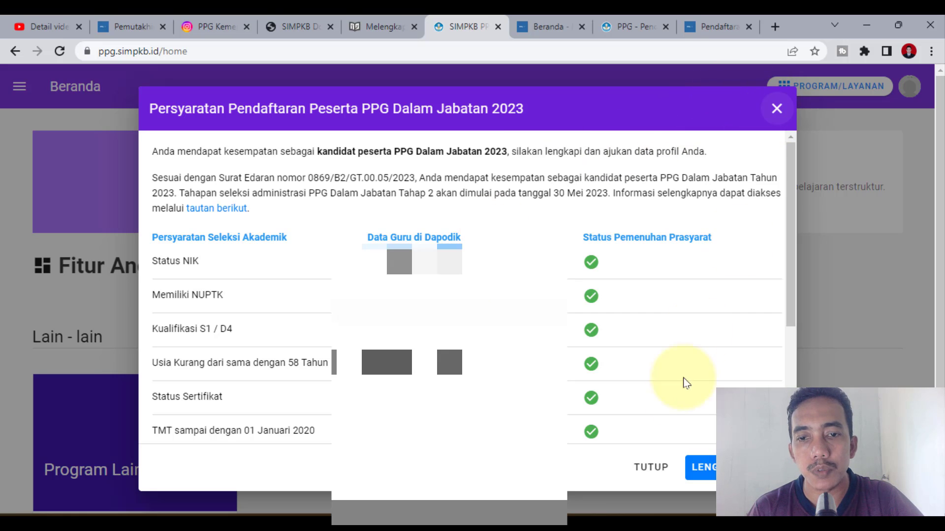
Choose to complete the profile from the registration requirements, agree to the confirmation and dismiss the success notice.
scroll(465, 296, "down", 3)
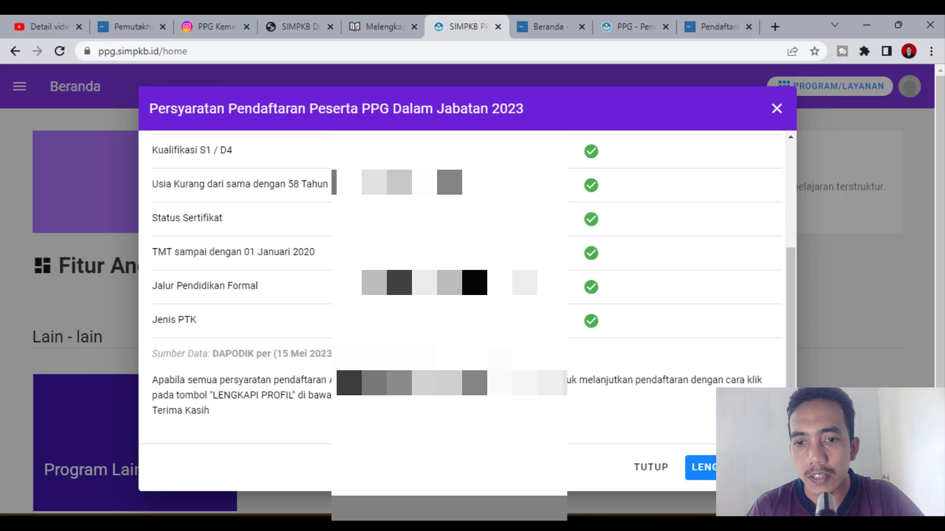
left_click(698, 465)
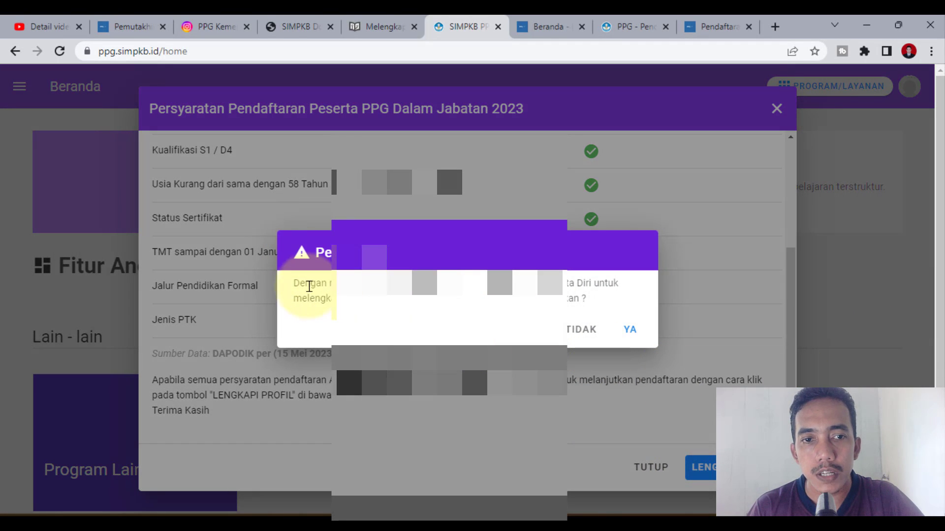
left_click_drag(308, 284, 590, 300)
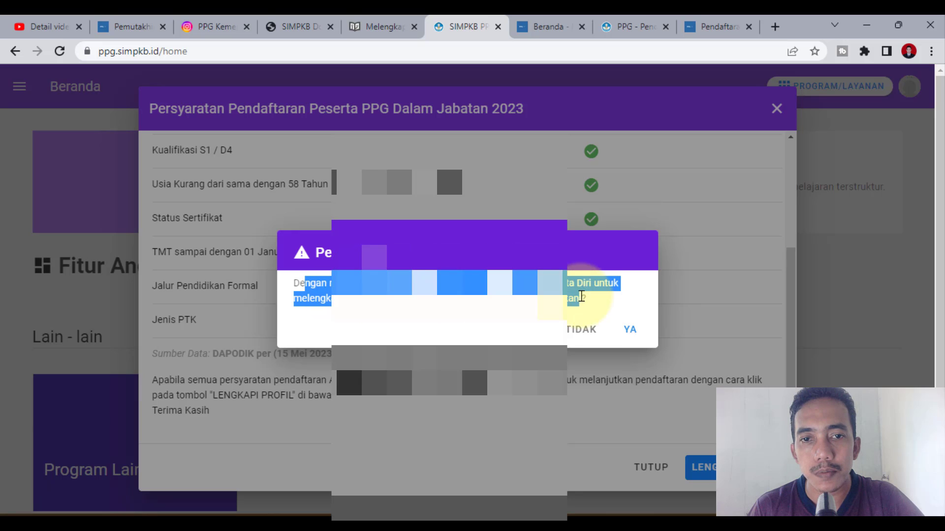
left_click(591, 300)
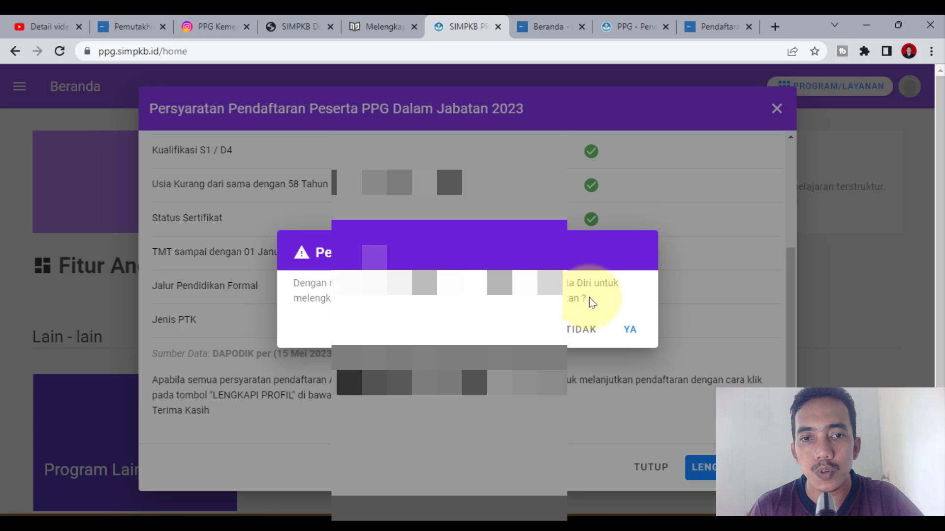
left_click(623, 340)
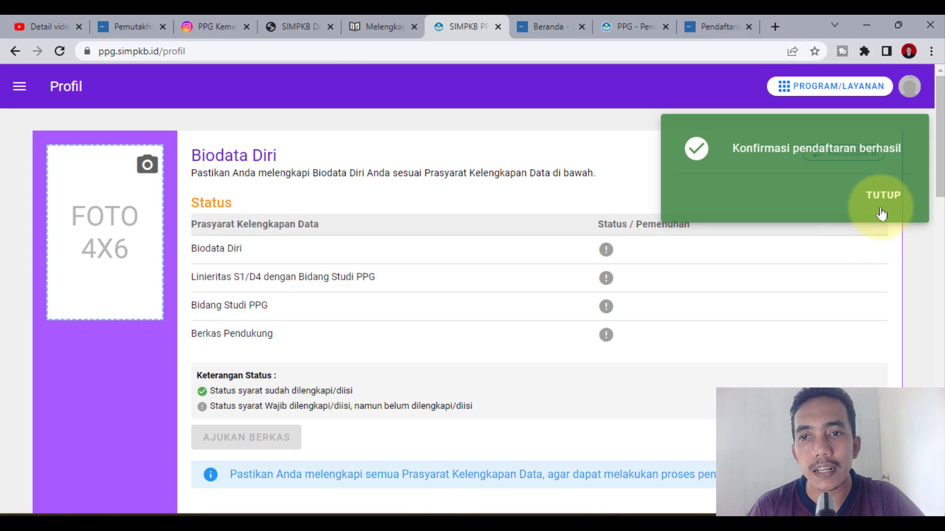
left_click(881, 213)
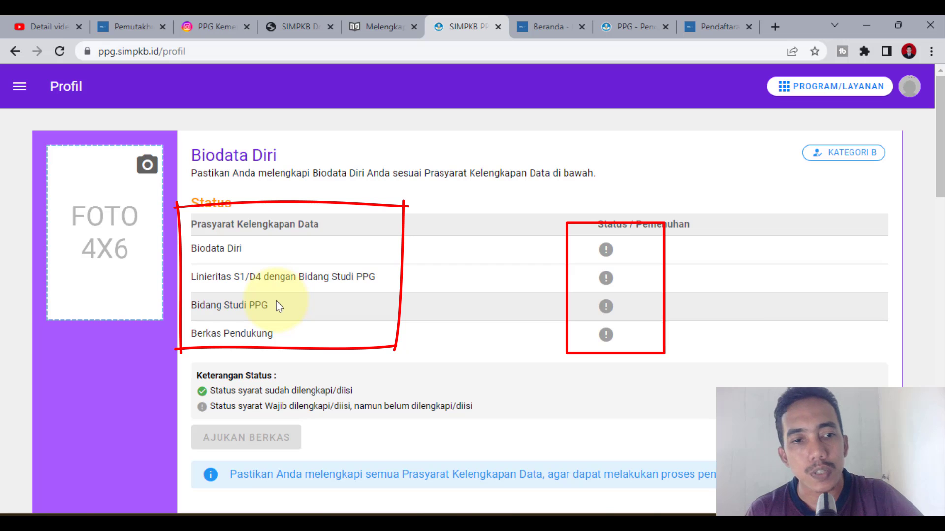
Download the Pakta Integritas letter template from the profile page and open the file in Word.
scroll(270, 337, "down", 3)
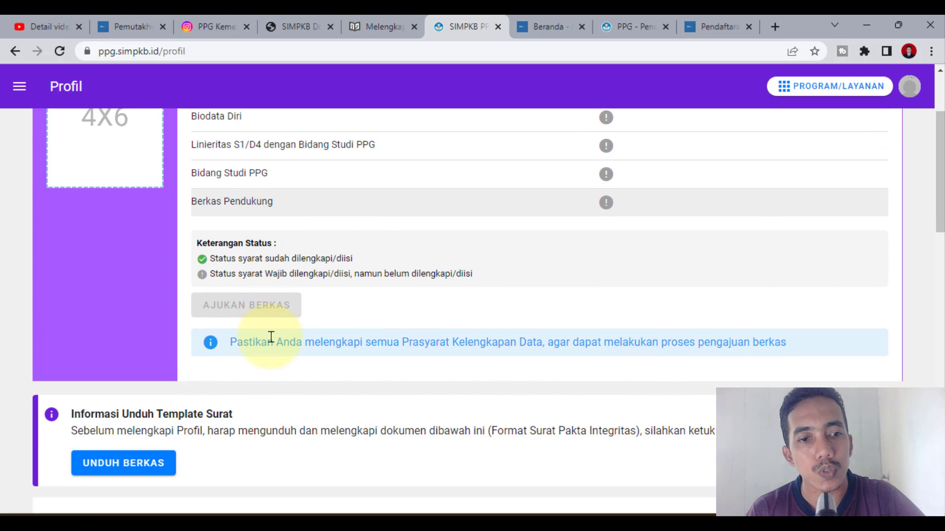
scroll(511, 353, "down", 4)
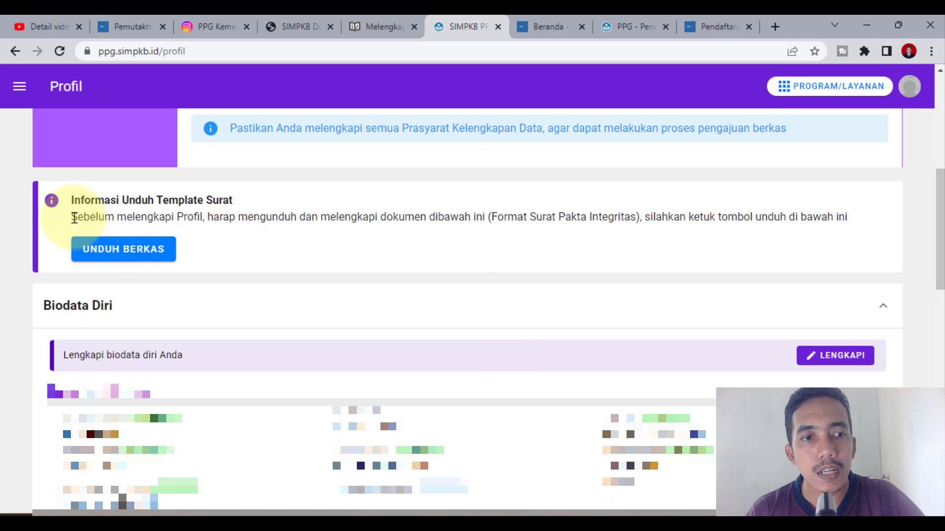
left_click_drag(72, 217, 848, 217)
left_click(264, 293)
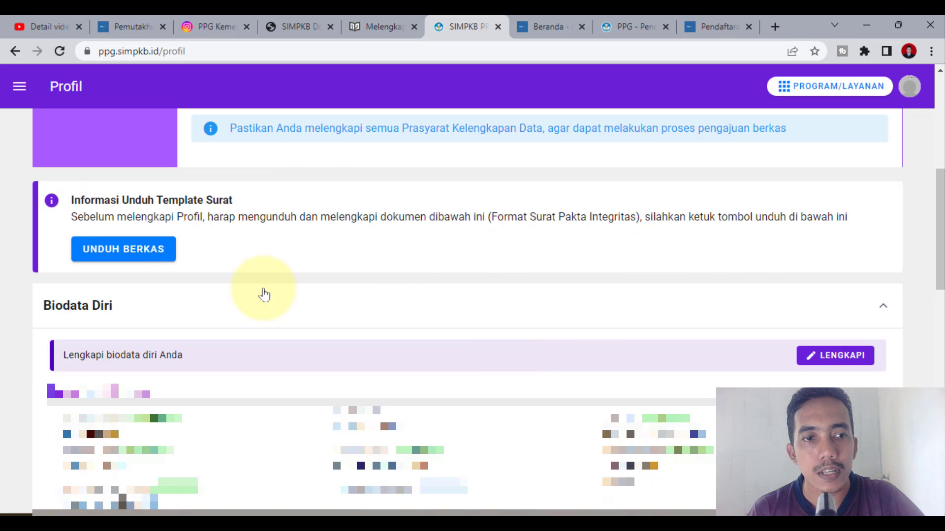
left_click(143, 256)
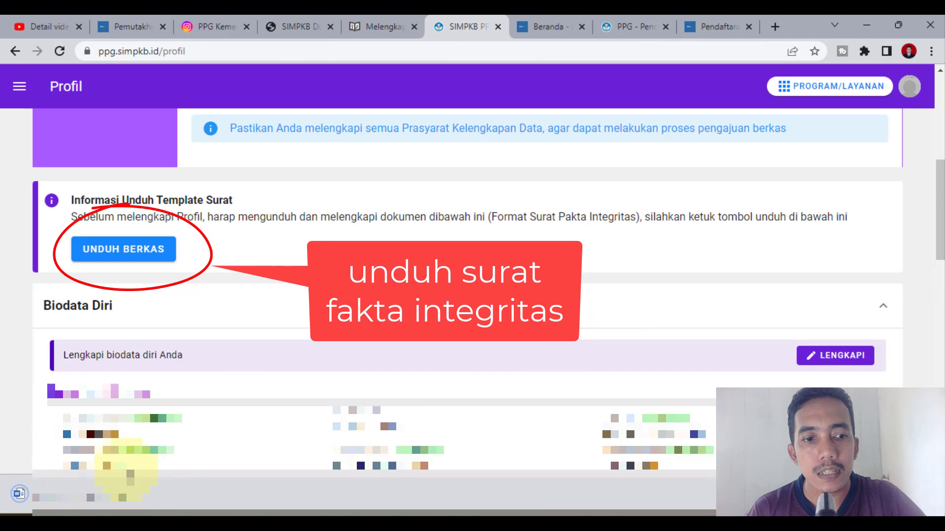
left_click(126, 487)
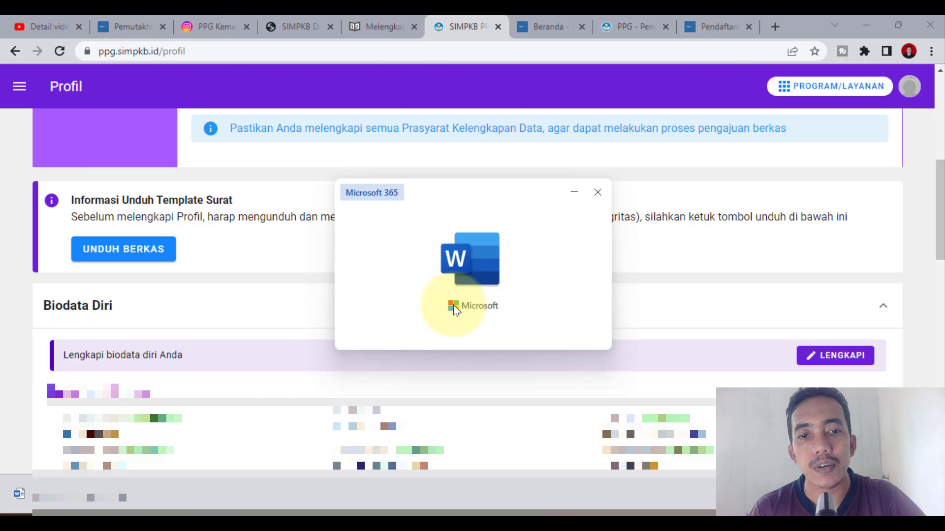
Examine the Pakta Integritas form's identity fields, statement, place and date line, stamp box and signature lines.
scroll(453, 310, "down", 5)
scroll(474, 315, "up", 4)
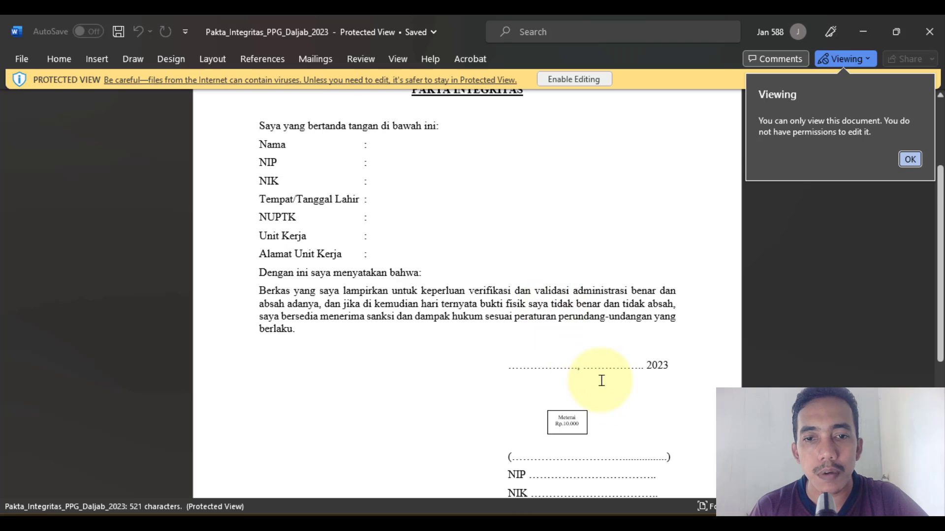
scroll(571, 443, "down", 3)
left_click_drag(501, 305, 649, 302)
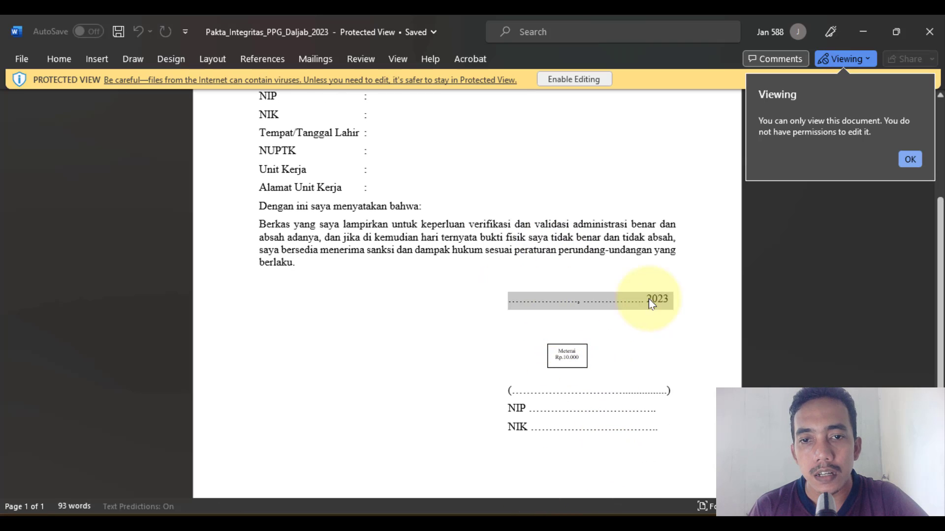
left_click(650, 359)
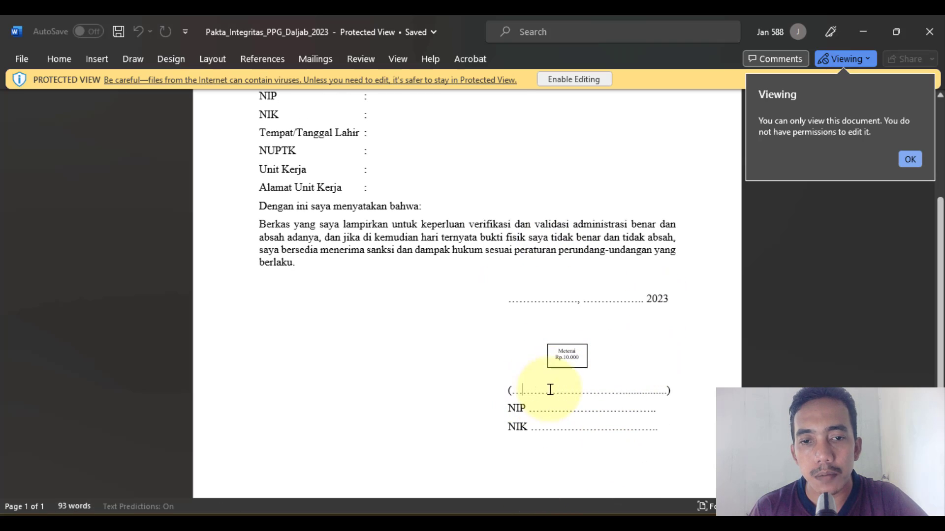
left_click(574, 428)
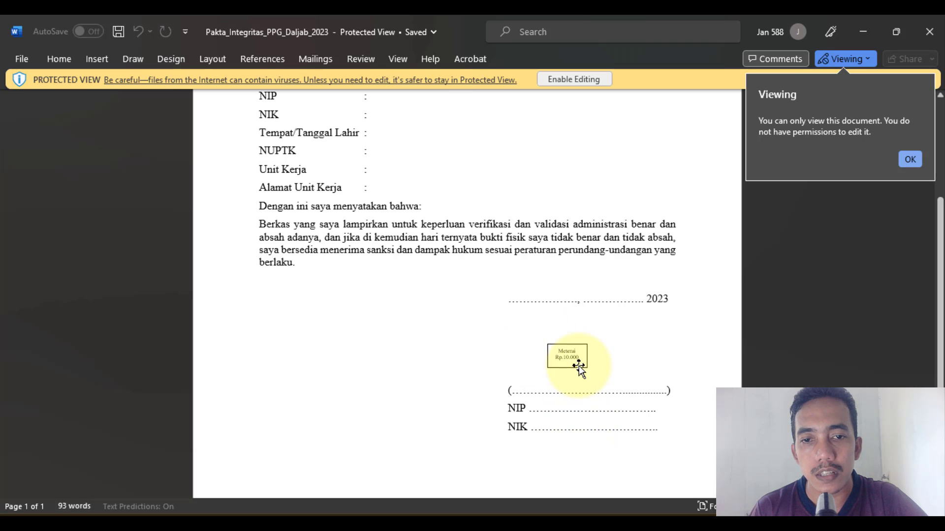
Switch from Word back to the browser's profile page, look over the Biodata Diri section and open it for completion.
scroll(673, 408, "up", 5)
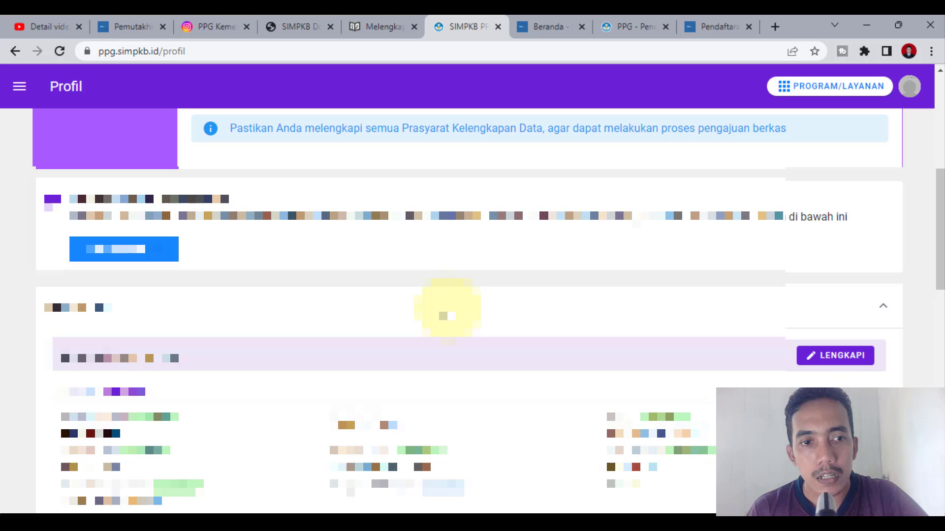
scroll(448, 310, "down", 5)
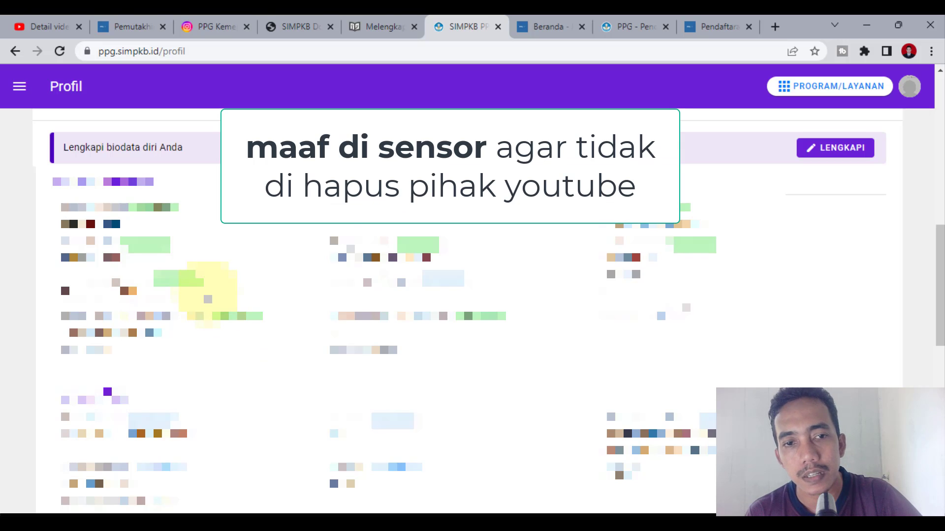
scroll(208, 295, "up", 5)
scroll(300, 325, "down", 4)
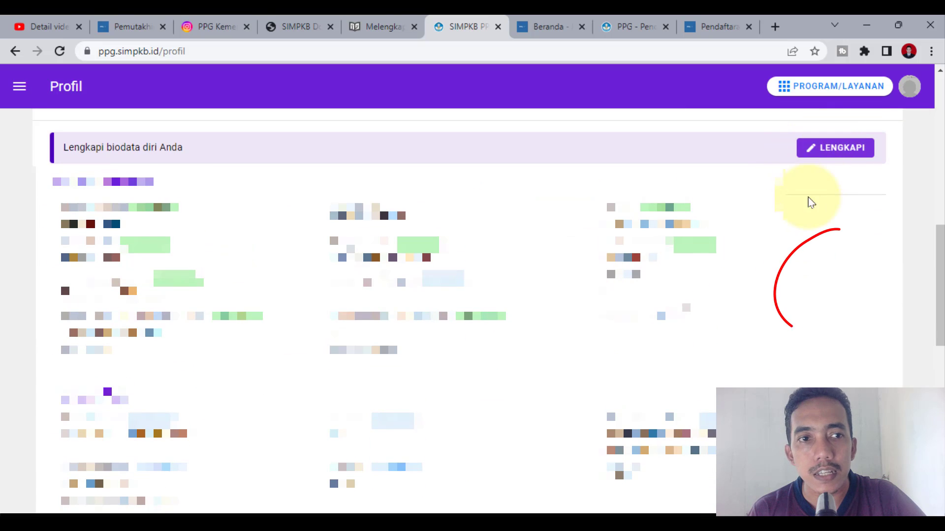
scroll(875, 276, "up", 3)
left_click(842, 287)
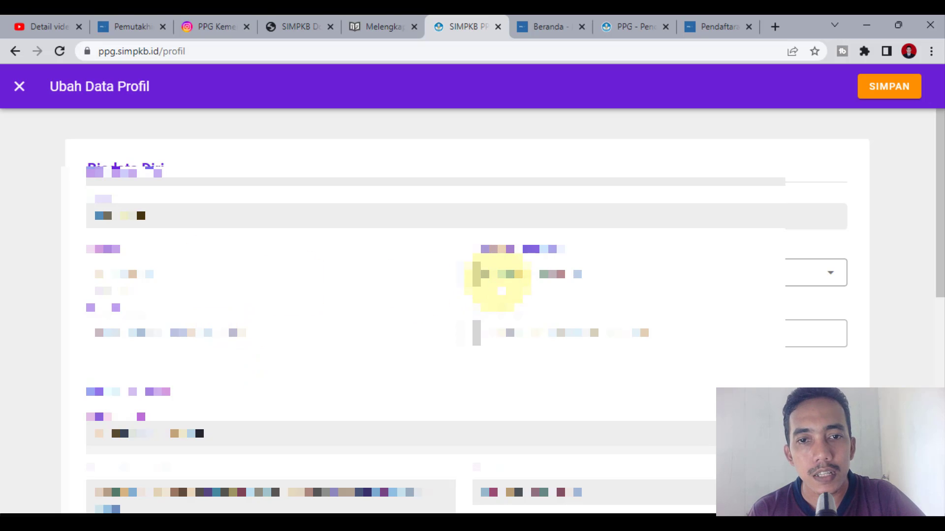
Fill in the Biodata Diri fields with Jabatan "Guru Kelas", Jabatan Fungsional "-" and back title "S.Pd".
left_click(506, 274)
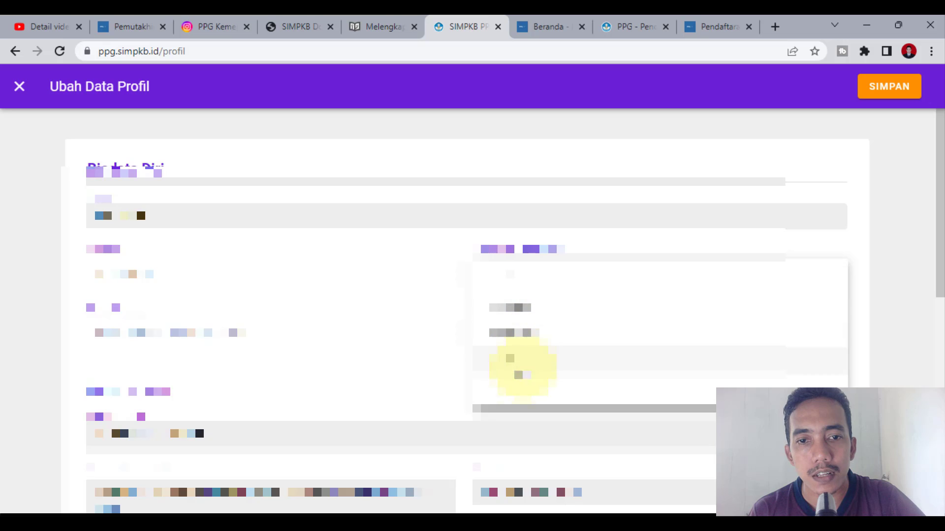
left_click(512, 394)
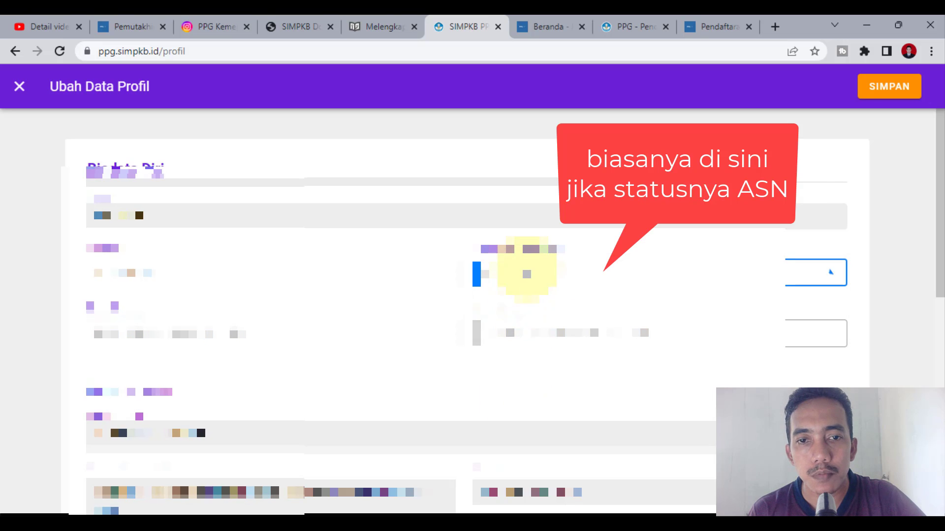
left_click(523, 274)
left_click(501, 392)
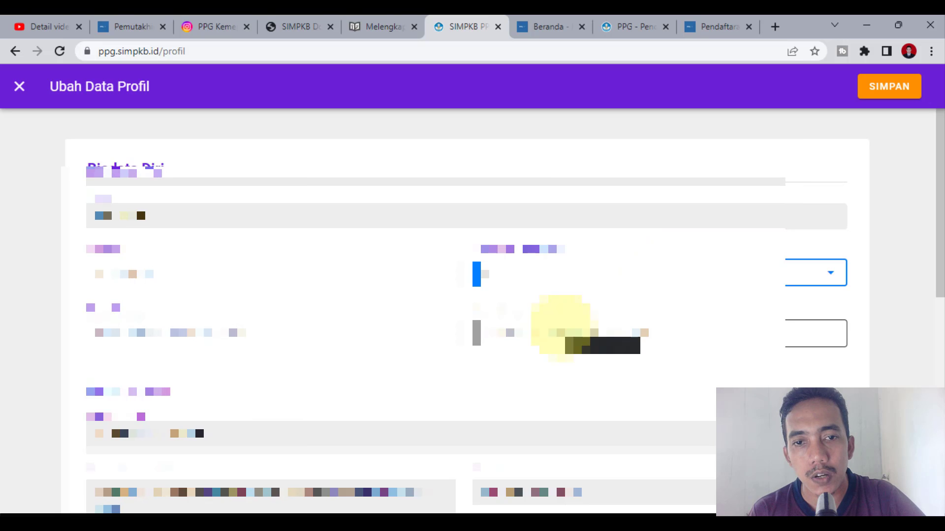
left_click(534, 339)
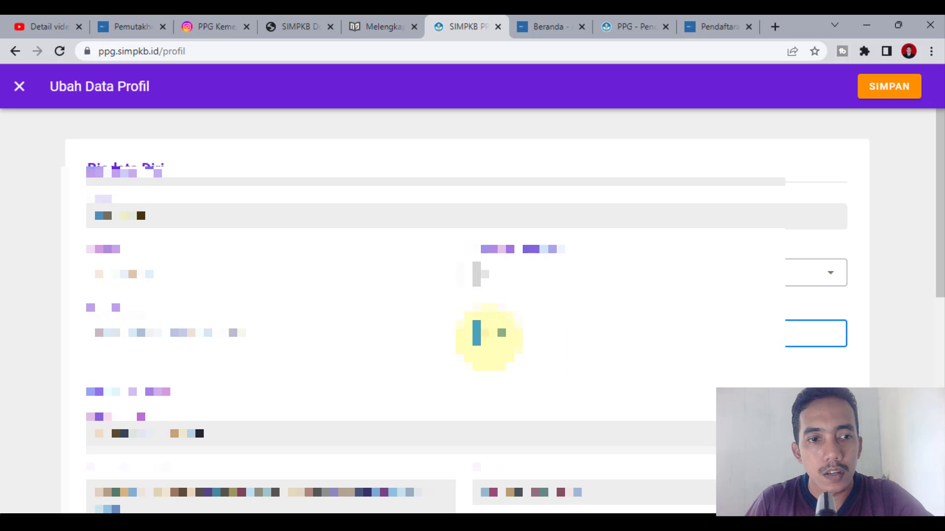
left_click(258, 337)
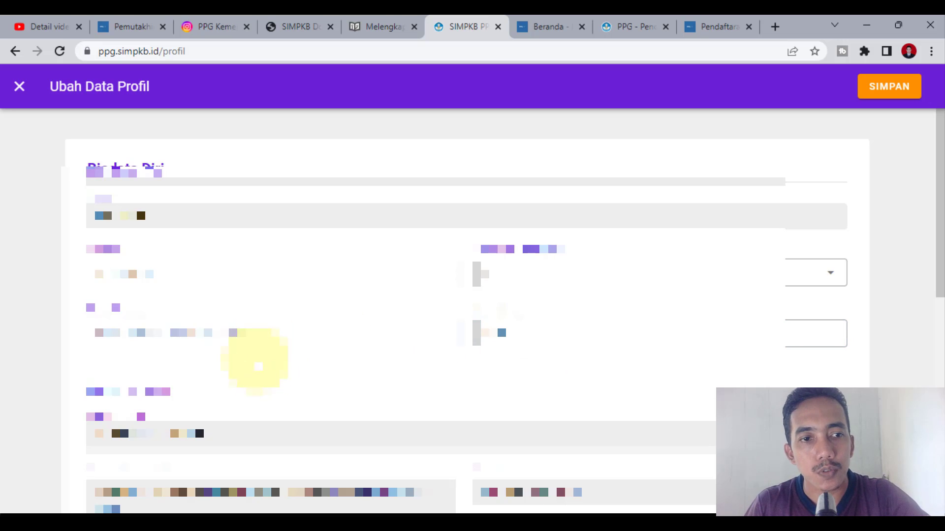
left_click(217, 270)
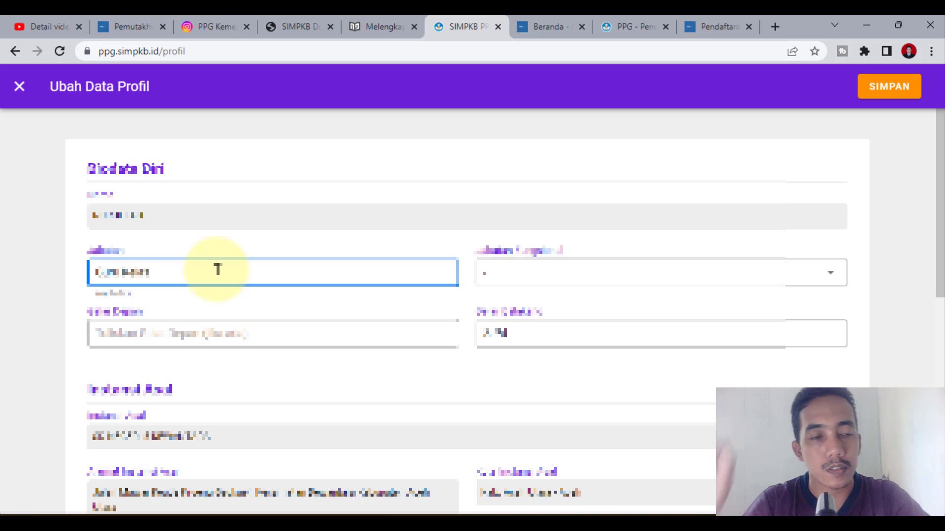
Enter "Guru Kelas" as the subject taught in the home institution section of the profile form.
scroll(311, 299, "down", 3)
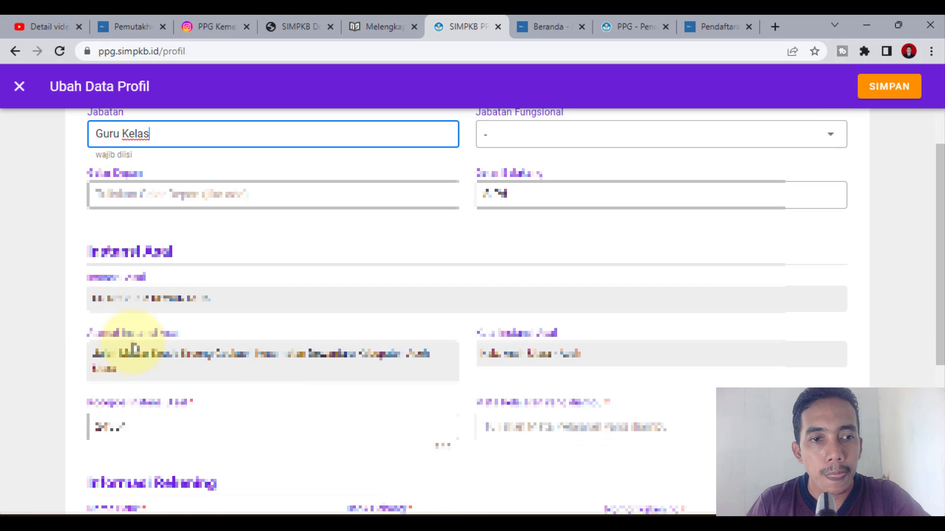
scroll(327, 388, "down", 1)
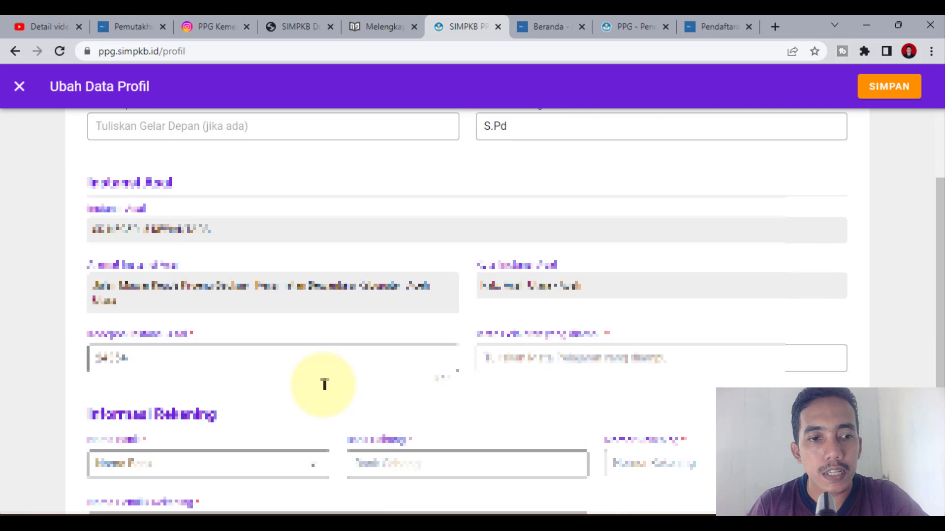
left_click(537, 363)
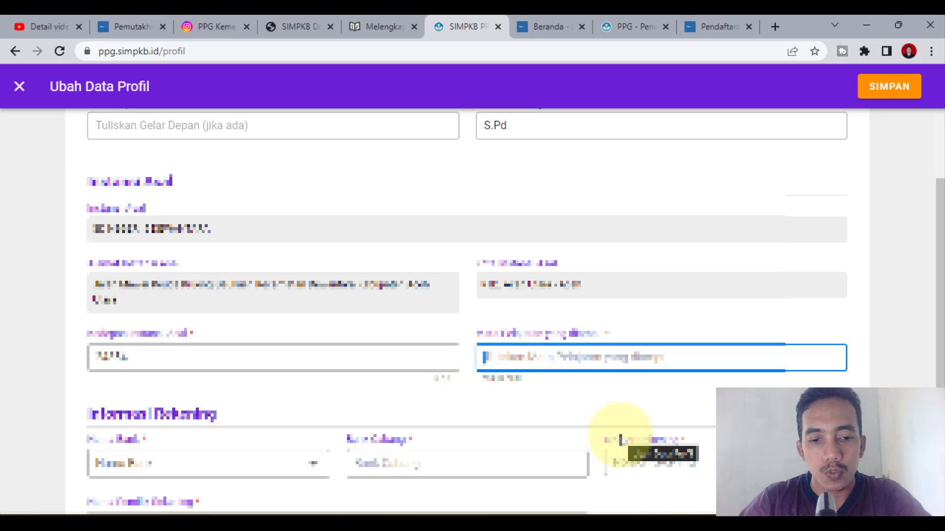
type("G")
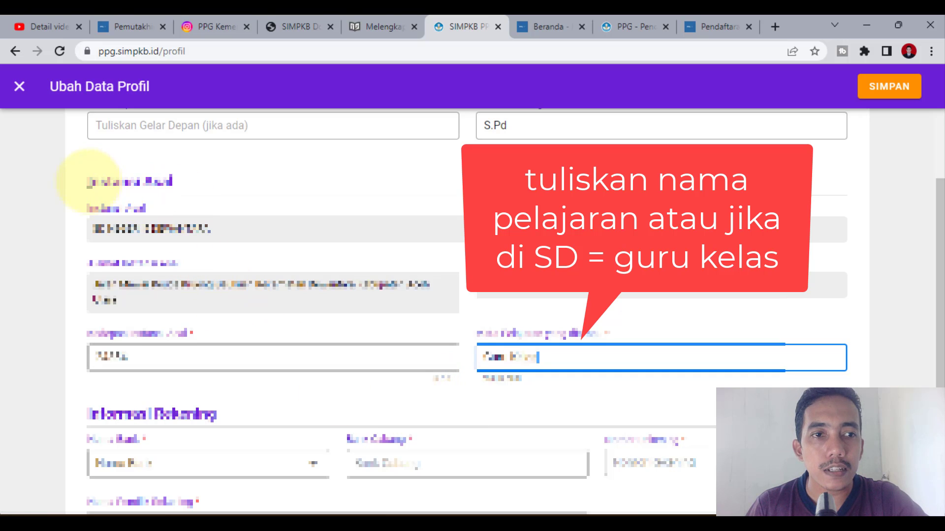
left_click(92, 181)
left_click_drag(92, 181, 202, 183)
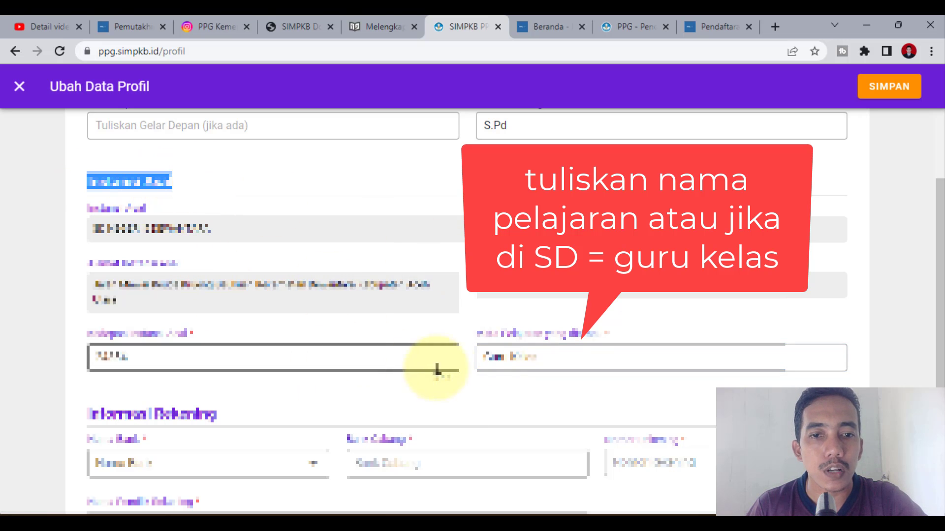
Examine the Informasi Rekening fields, including the list of available banks, and the contact fields of the form.
scroll(438, 370, "down", 1)
scroll(418, 374, "down", 1)
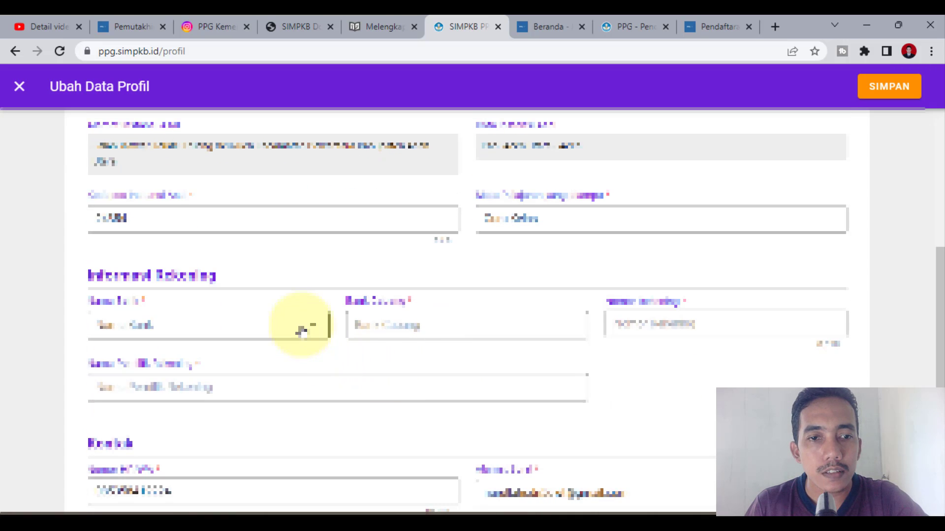
left_click(301, 329)
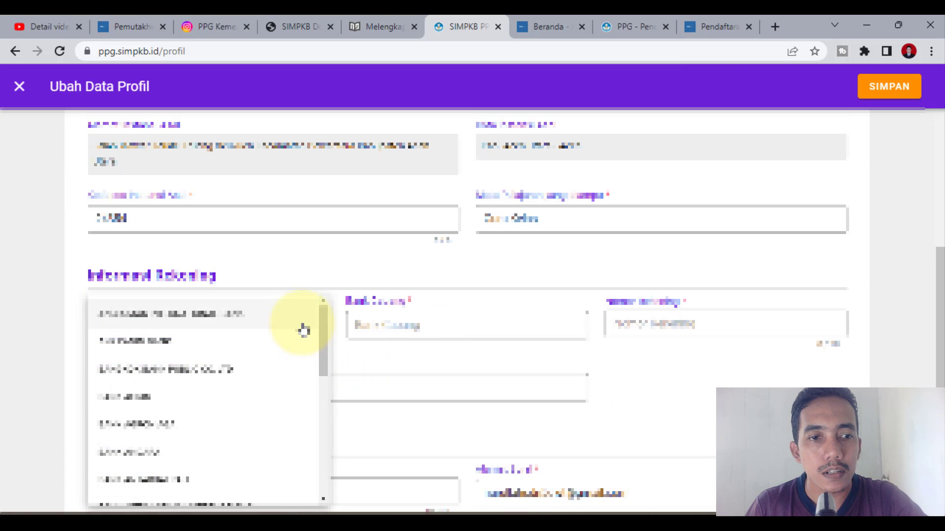
left_click(375, 290)
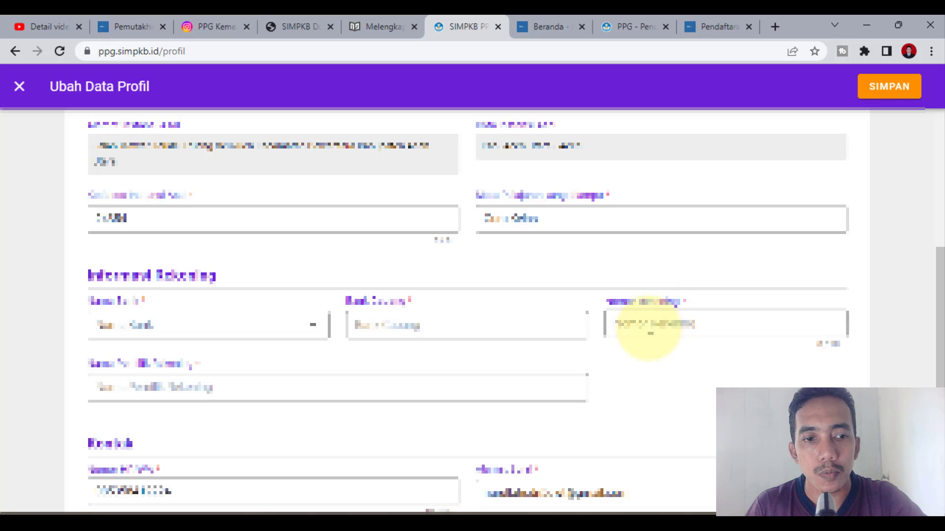
scroll(650, 331, "down", 1)
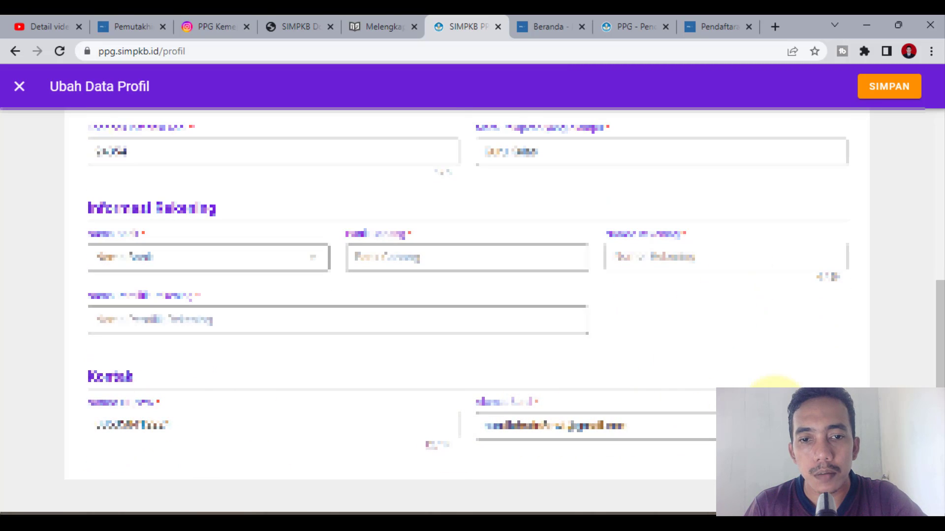
Try to save the profile data with the bank account fields left empty, check the form's errors and close it.
scroll(777, 394, "up", 3)
scroll(797, 369, "up", 2)
scroll(811, 352, "down", 2)
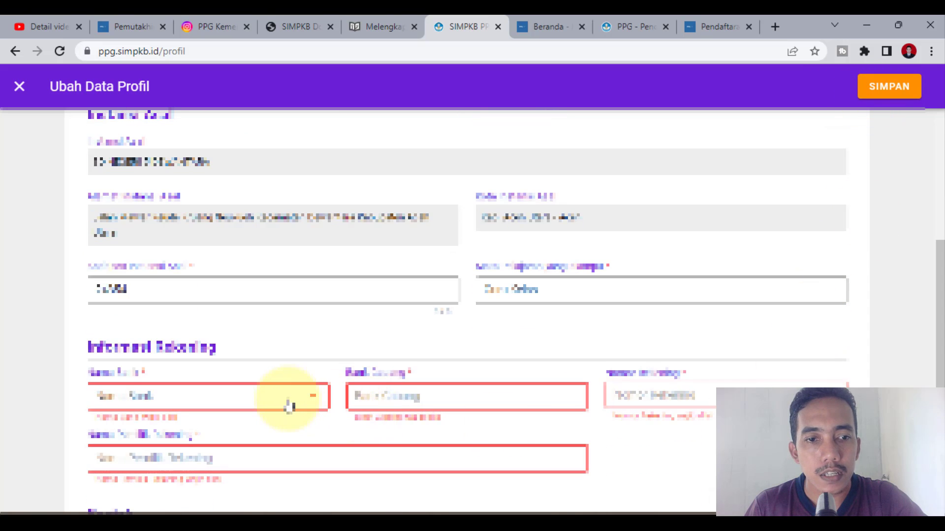
scroll(500, 453, "up", 8)
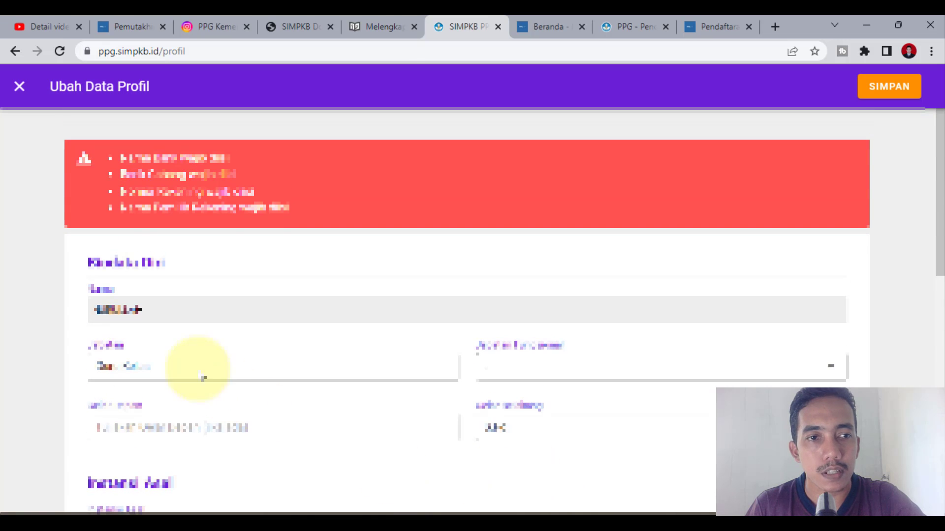
left_click(18, 87)
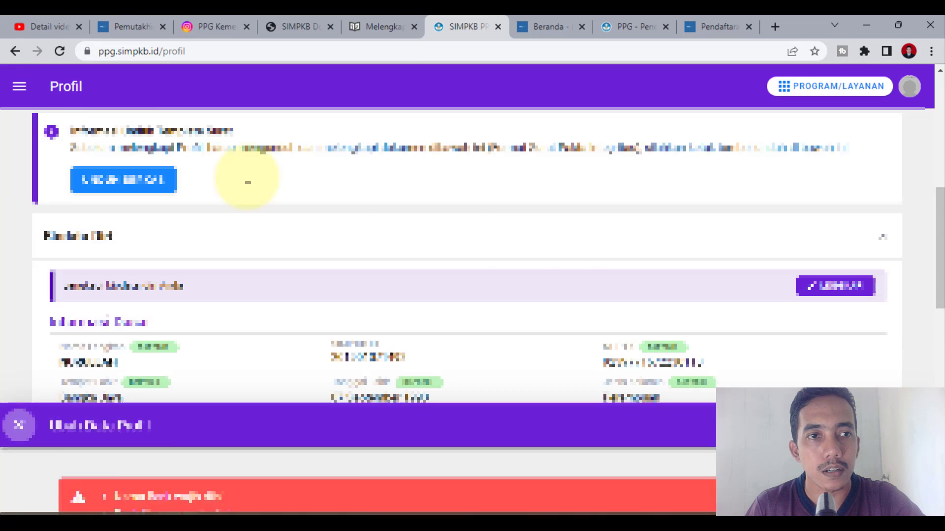
Examine the profile's basic data, home institution, bank account, home address and contact details, and the legend beneath them.
scroll(568, 269, "down", 6)
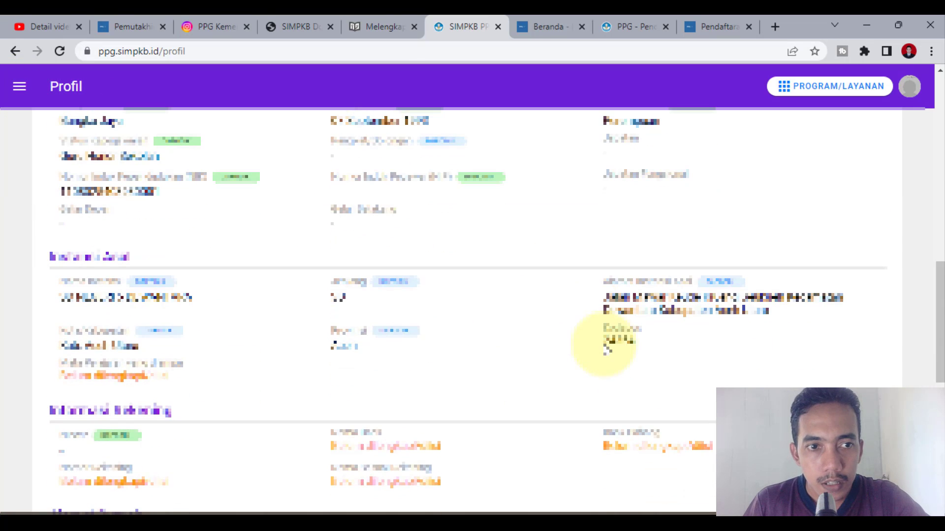
scroll(607, 350, "down", 3)
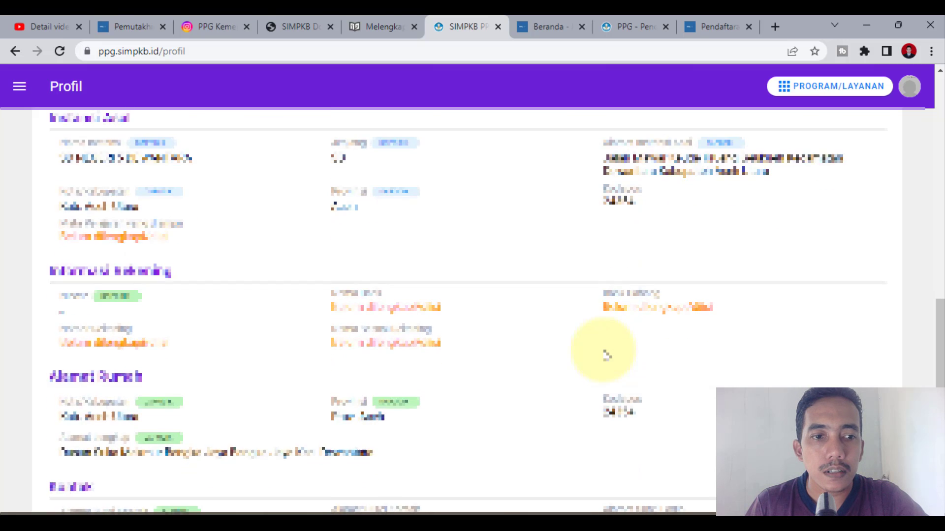
scroll(607, 355, "down", 2)
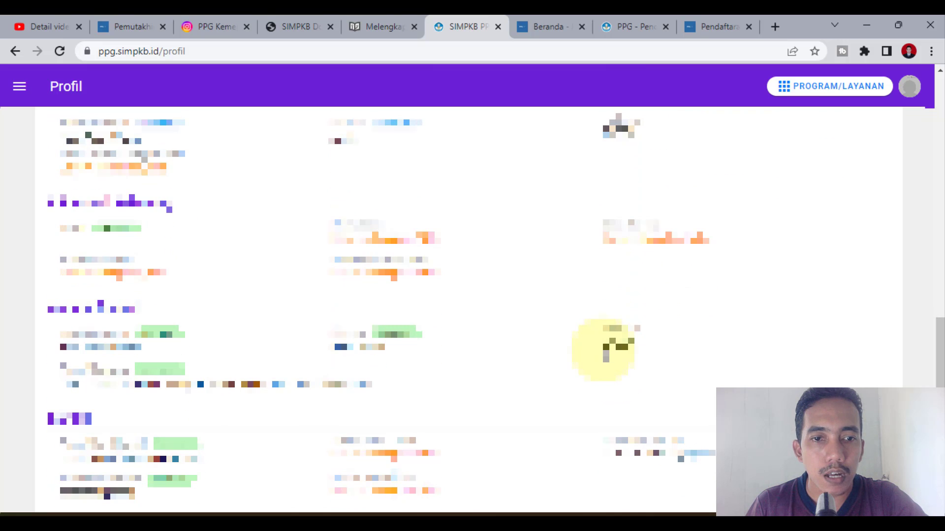
scroll(603, 350, "down", 3)
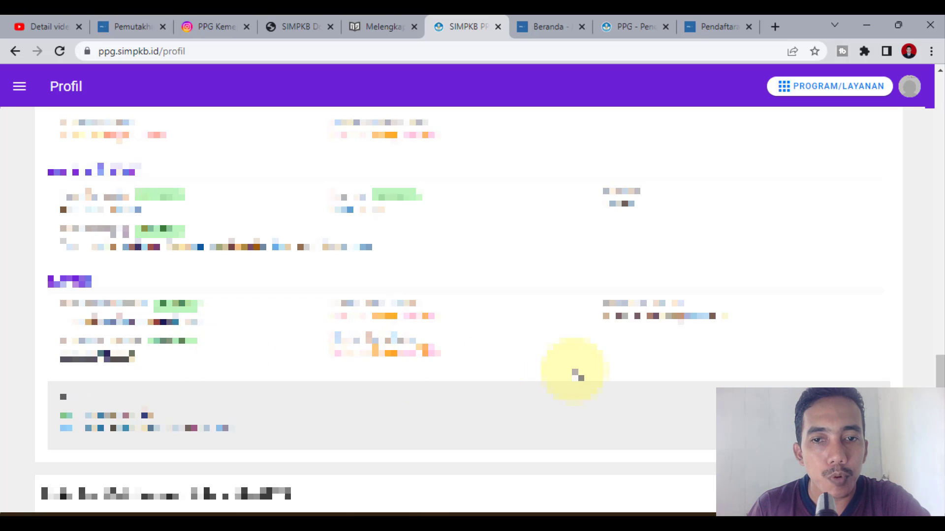
scroll(578, 376, "down", 2)
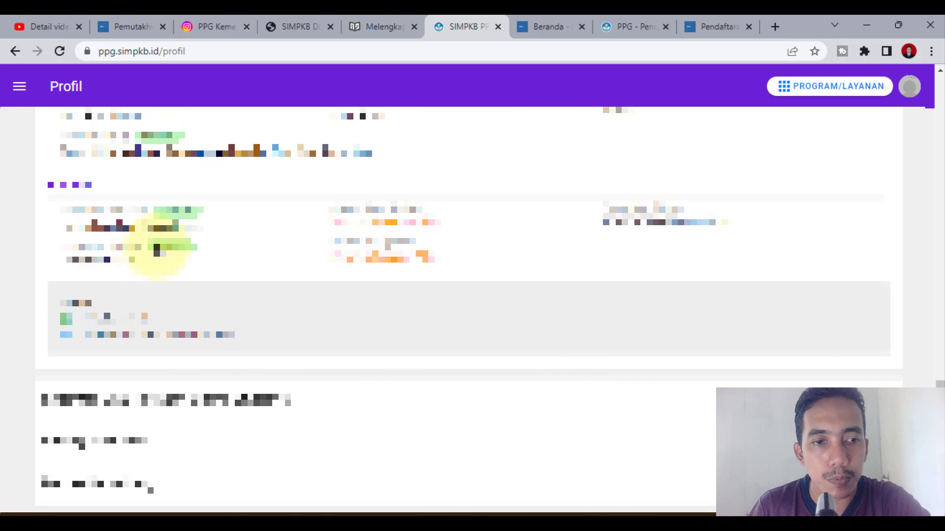
scroll(263, 337, "up", 12)
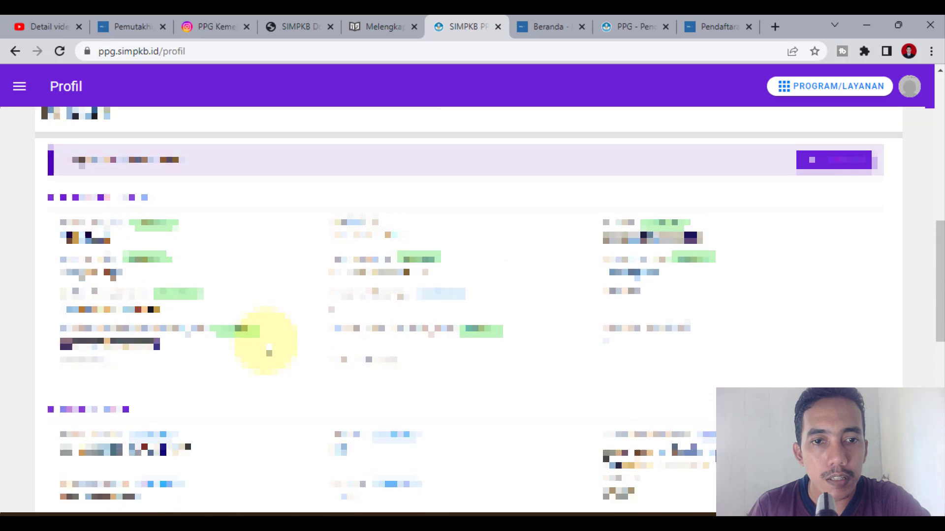
scroll(344, 347, "down", 4)
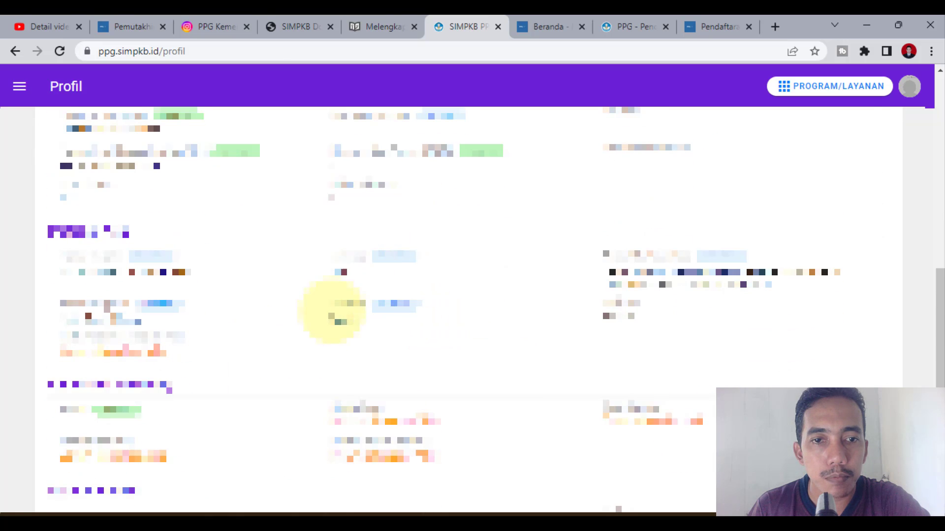
scroll(334, 312, "down", 7)
left_click_drag(159, 402, 288, 407)
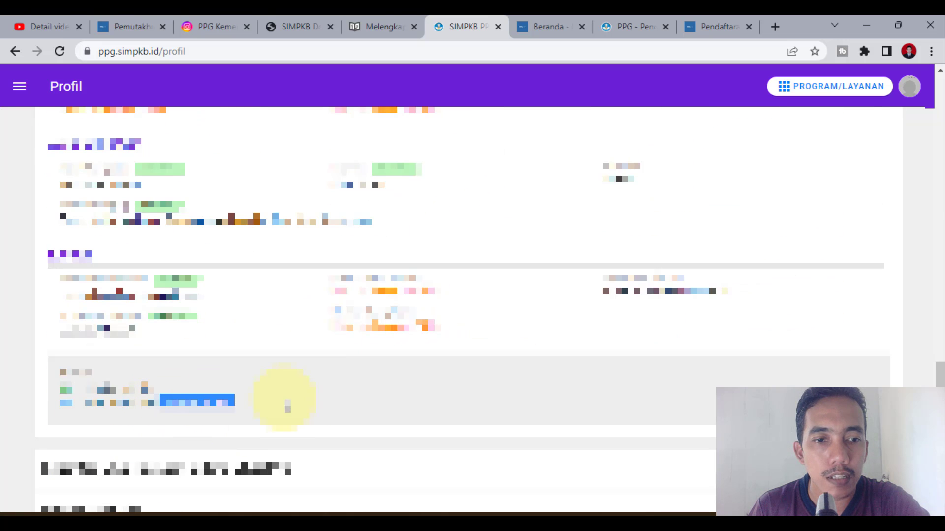
left_click(300, 409)
scroll(297, 411, "down", 2)
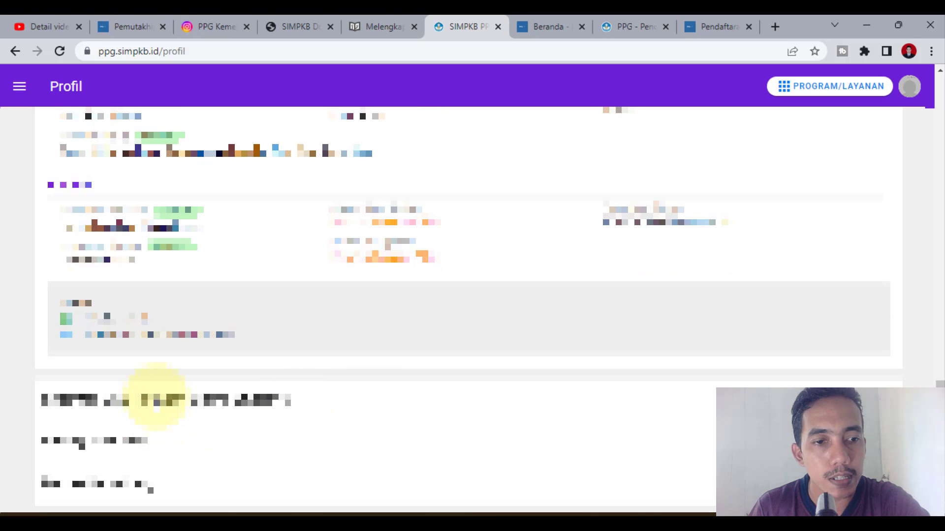
Open the linearity data form and set Perguruan Tinggi (Ref.Dikti) to Universitas Al-Muslim.
scroll(699, 341, "down", 3)
scroll(699, 340, "down", 2)
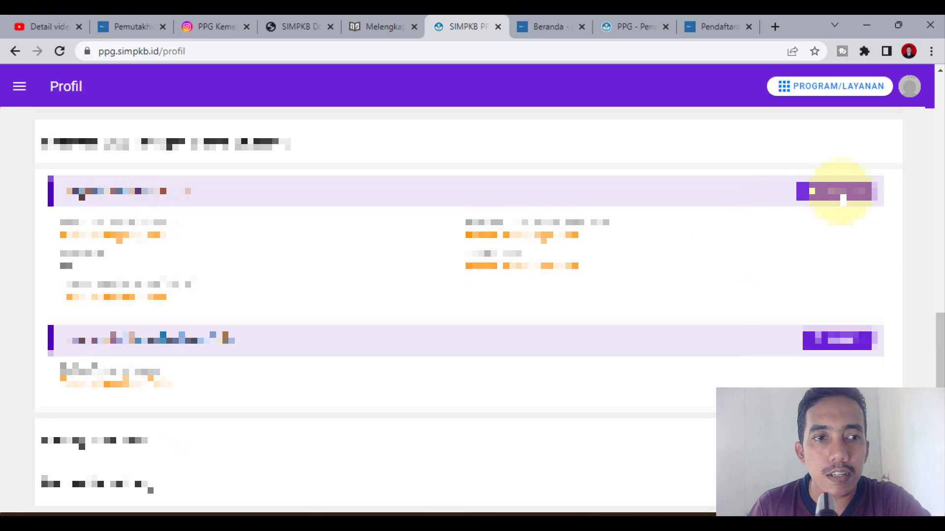
left_click(843, 199)
left_click(424, 235)
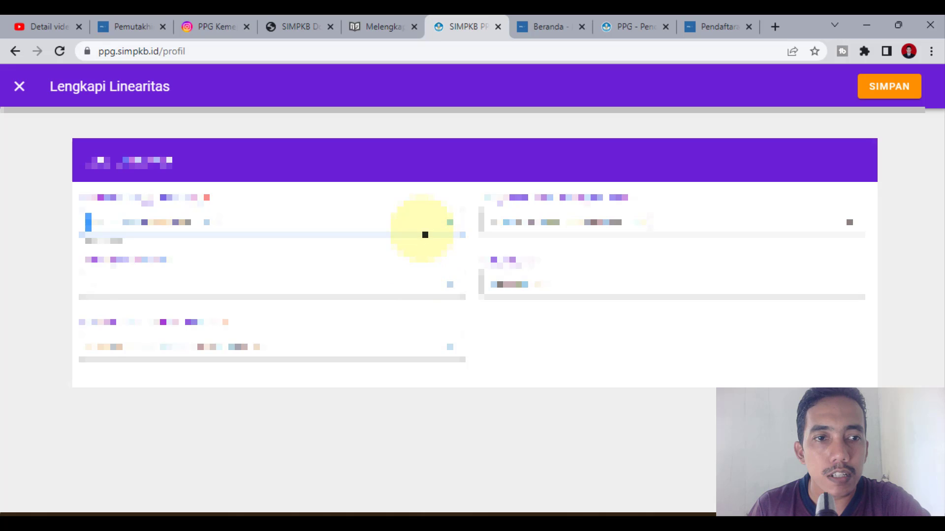
type("mu")
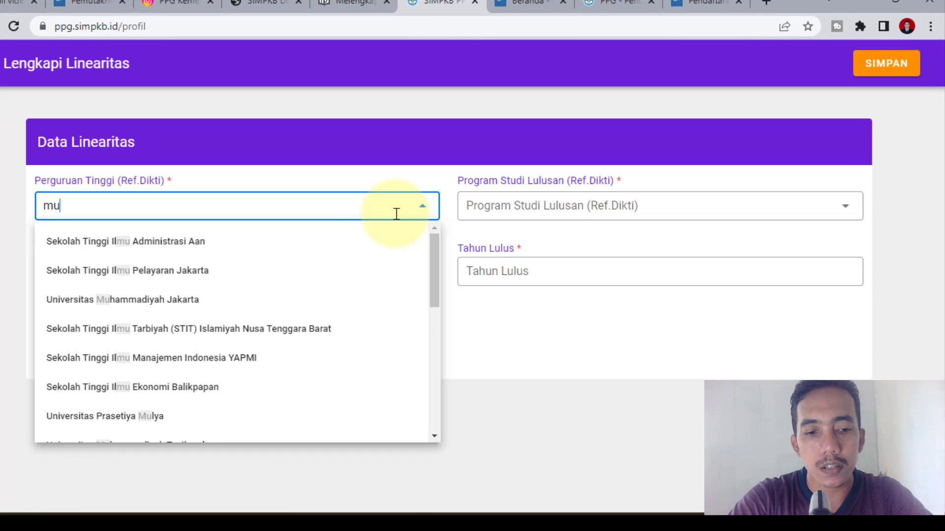
type("slim")
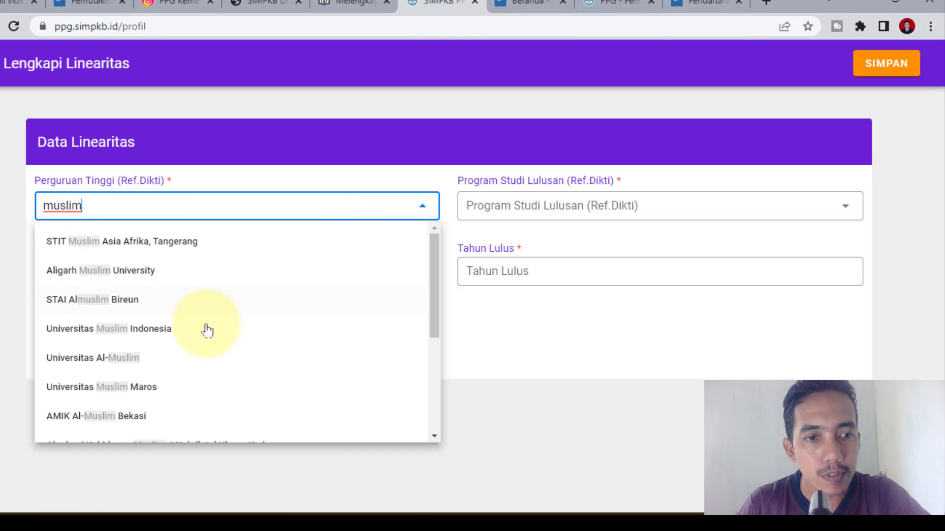
left_click(129, 359)
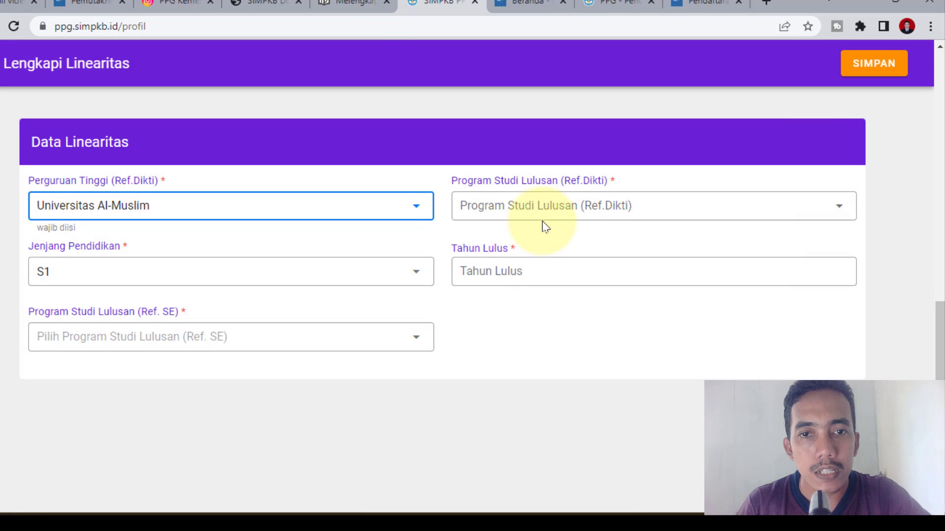
Set Program Studi Lulusan (Ref.Dikti) to Pendidikan Guru Sekolah Dasar and Program Studi Lulusan (Ref. SE) to Pendidikan Guru Sekolah Dasar (PGSD).
left_click(547, 212)
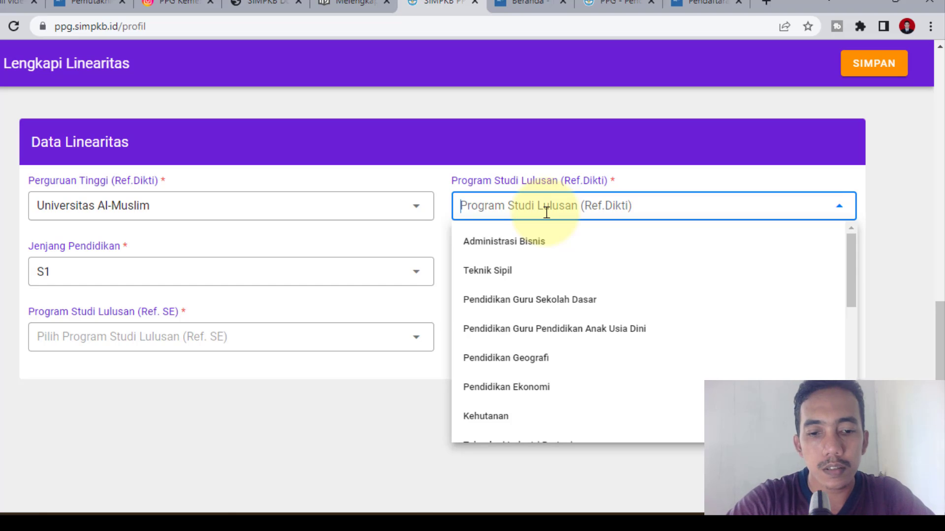
type("dasar")
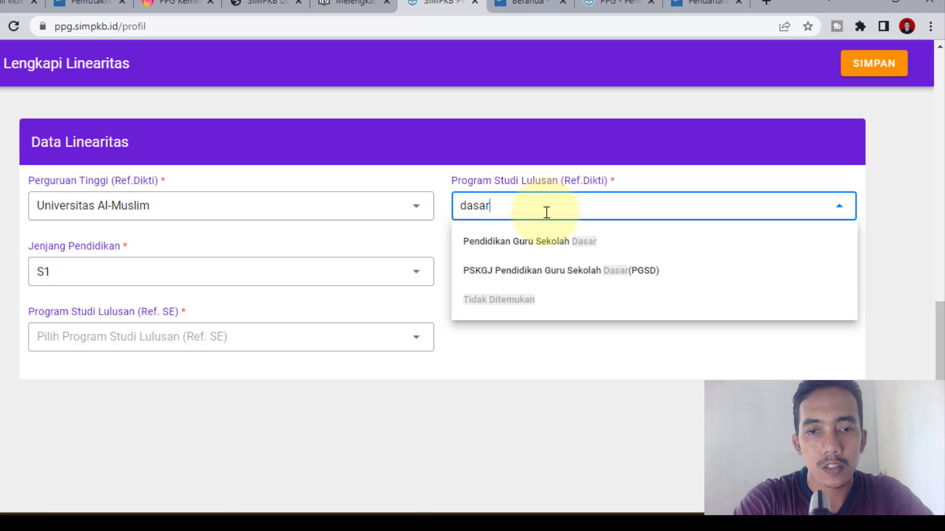
left_click(551, 243)
left_click(546, 273)
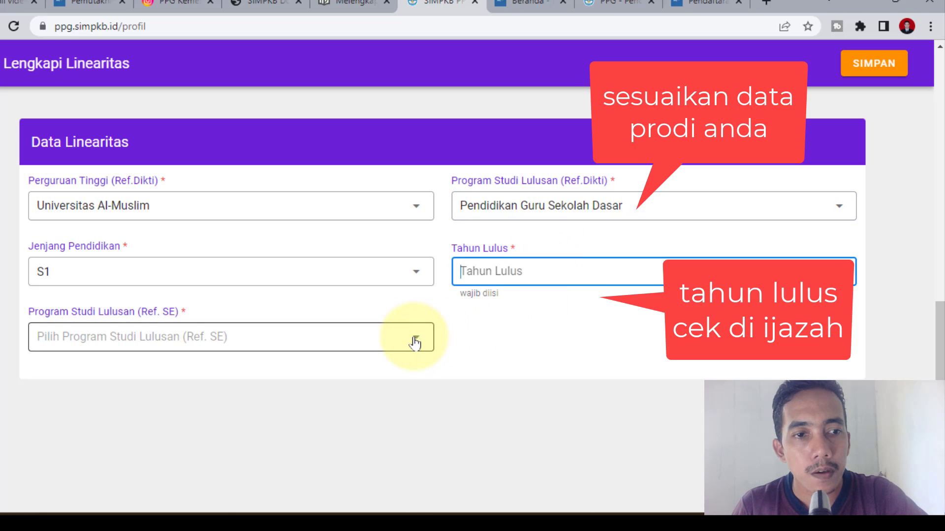
left_click(110, 338)
left_click(127, 362)
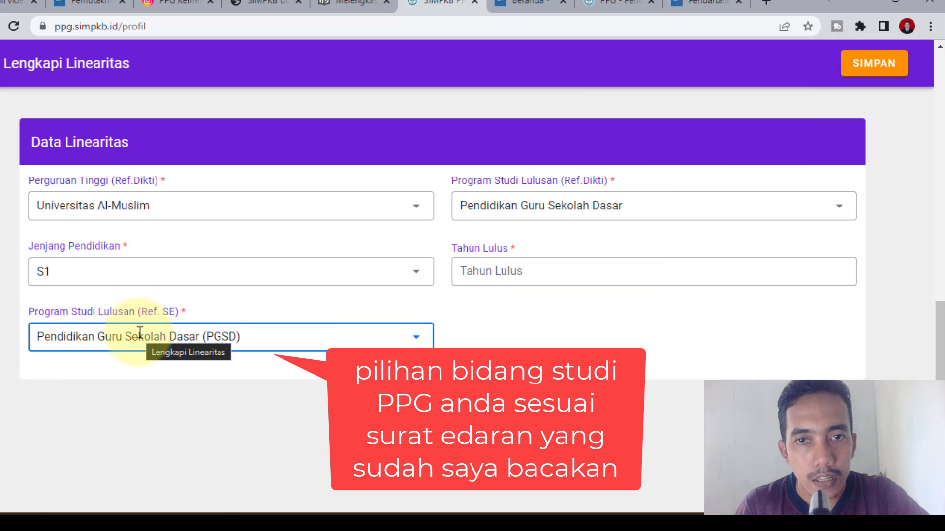
Review the Program Studi Lulusan (Ref. SE) options, keep Pendidikan Guru Sekolah Dasar (PGSD), and close the linearity form without saving.
type("a")
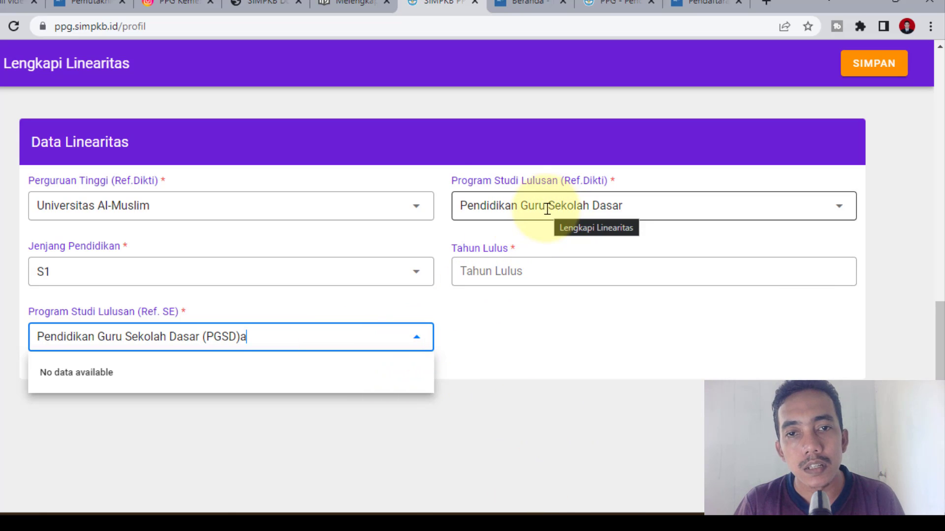
left_click_drag(454, 179, 622, 175)
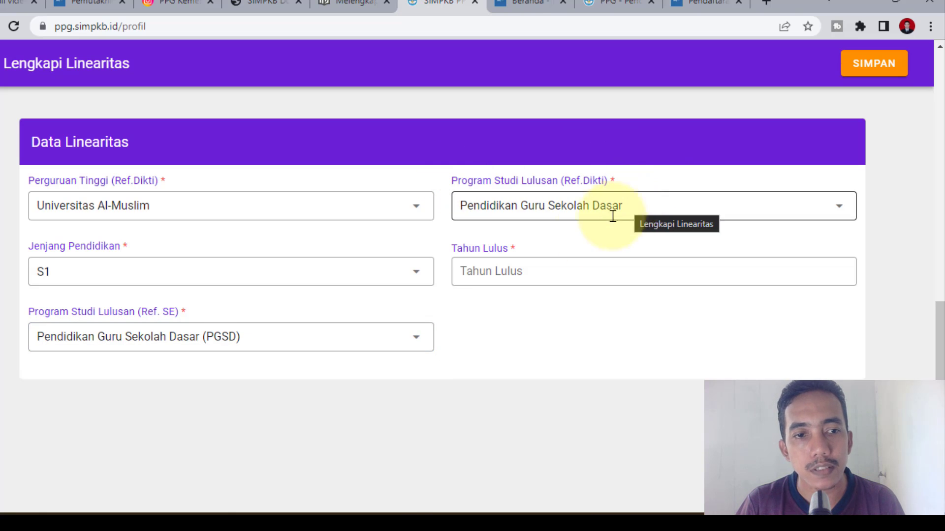
left_click(320, 338)
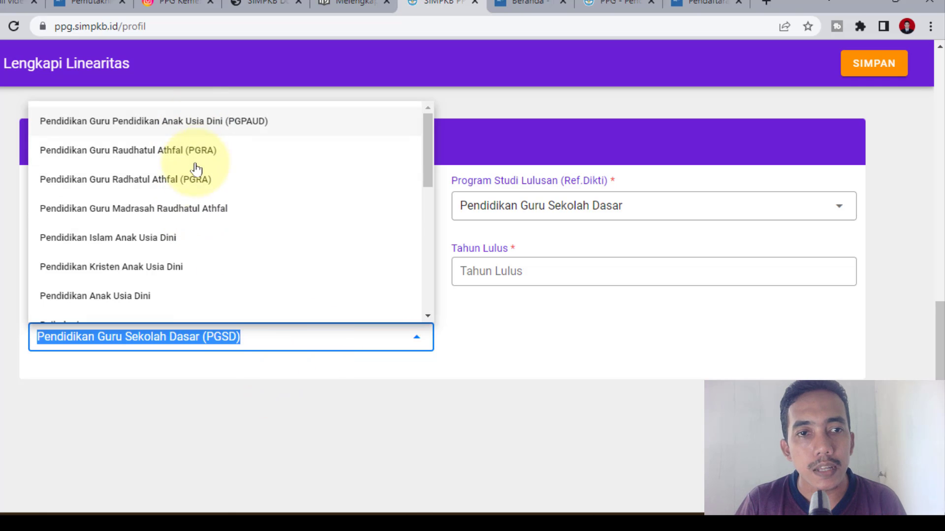
scroll(196, 221, "down", 2)
scroll(152, 272, "down", 4)
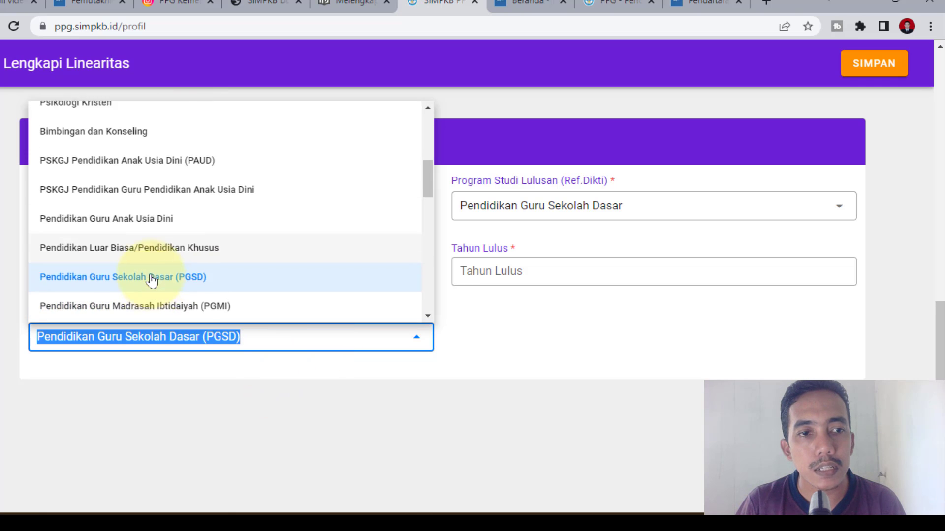
scroll(149, 276, "up", 4)
scroll(175, 209, "down", 6)
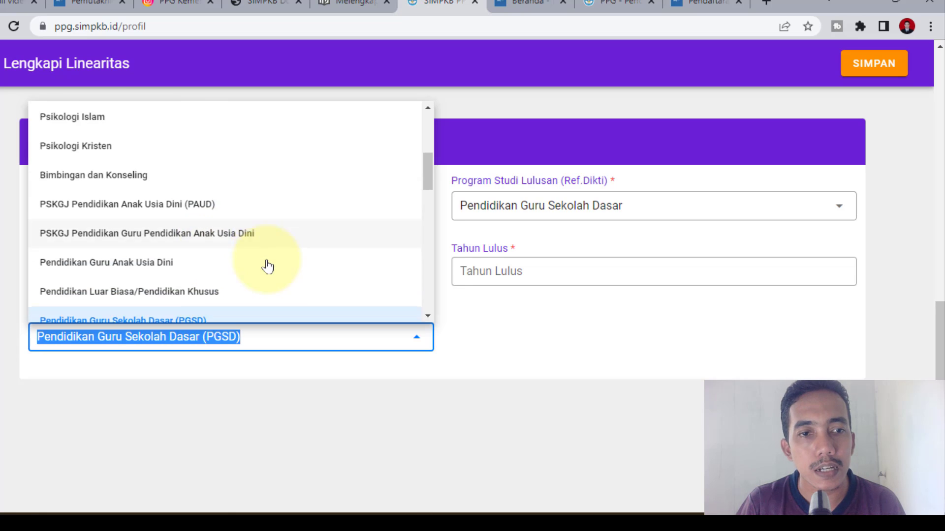
left_click(211, 194)
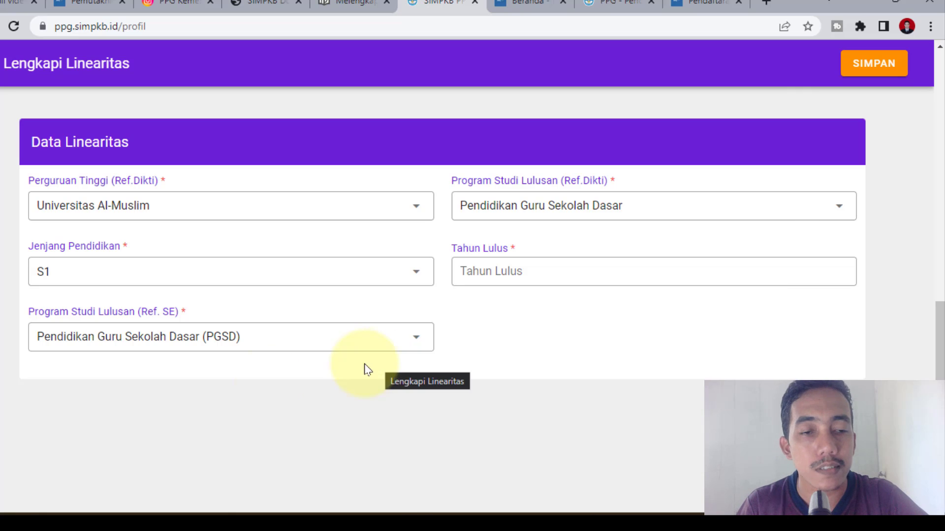
left_click_drag(179, 315, 123, 311)
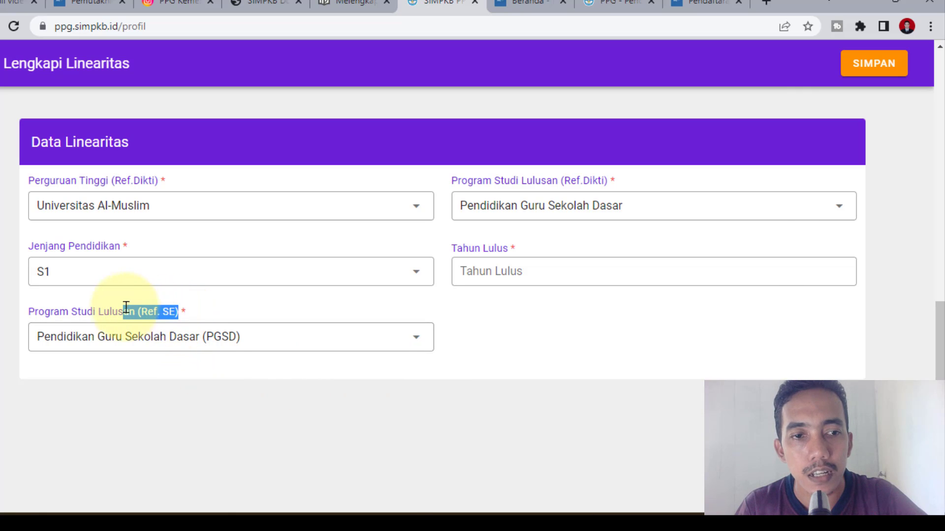
left_click(310, 425)
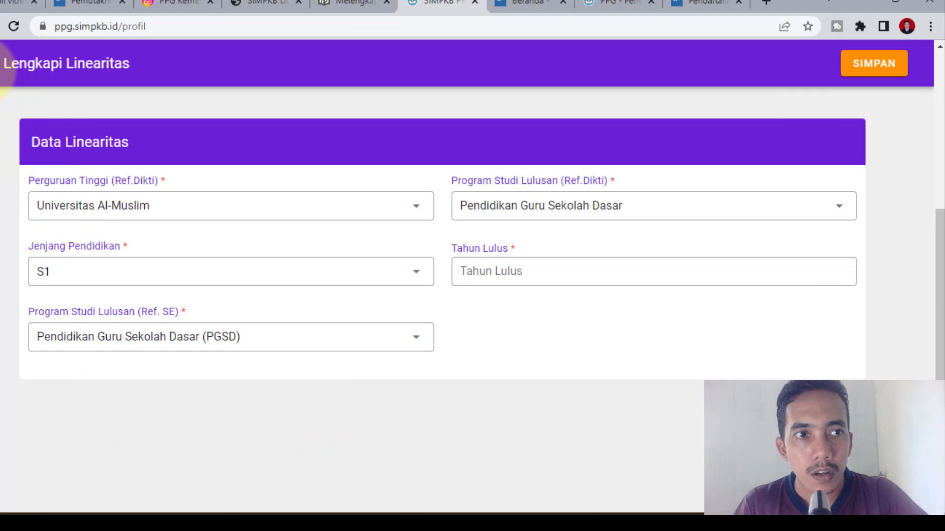
left_click(6, 64)
Expand the Bidang Studi PPG section and try to complete its field-of-study data.
scroll(674, 320, "down", 4)
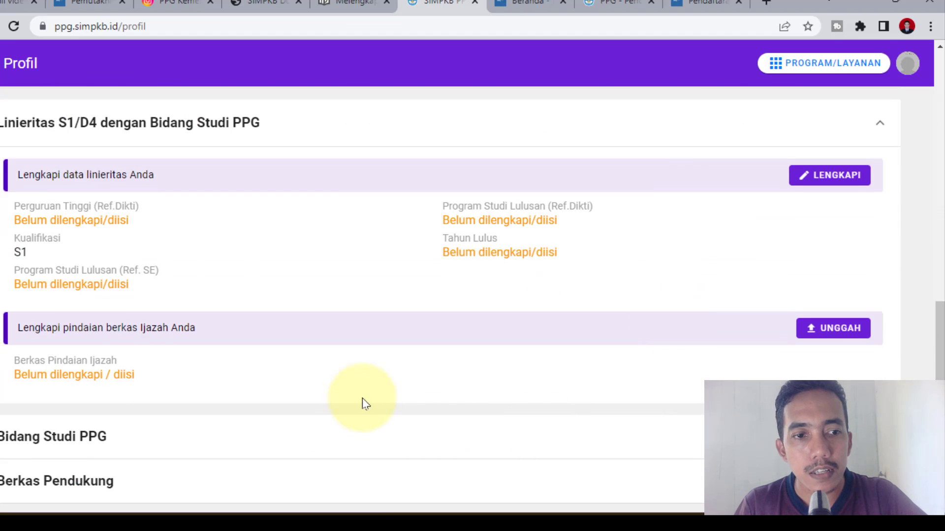
left_click(78, 436)
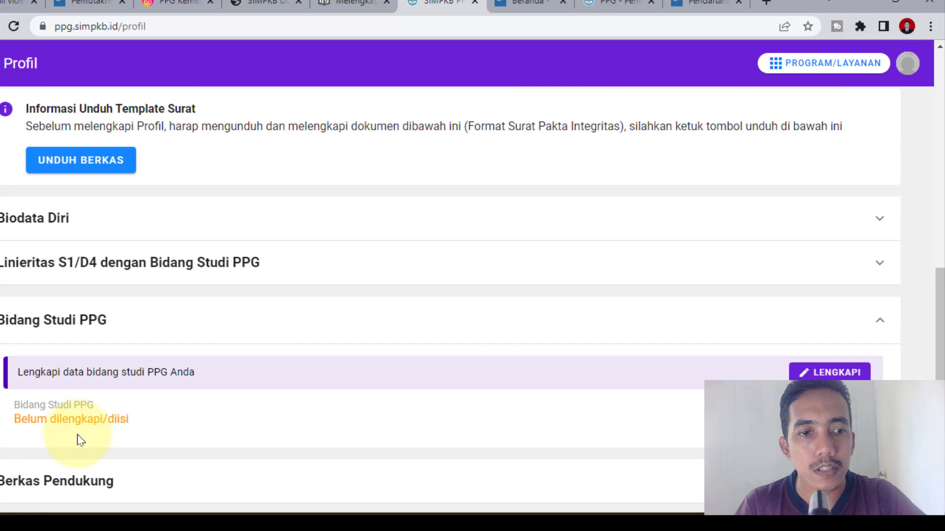
left_click(837, 373)
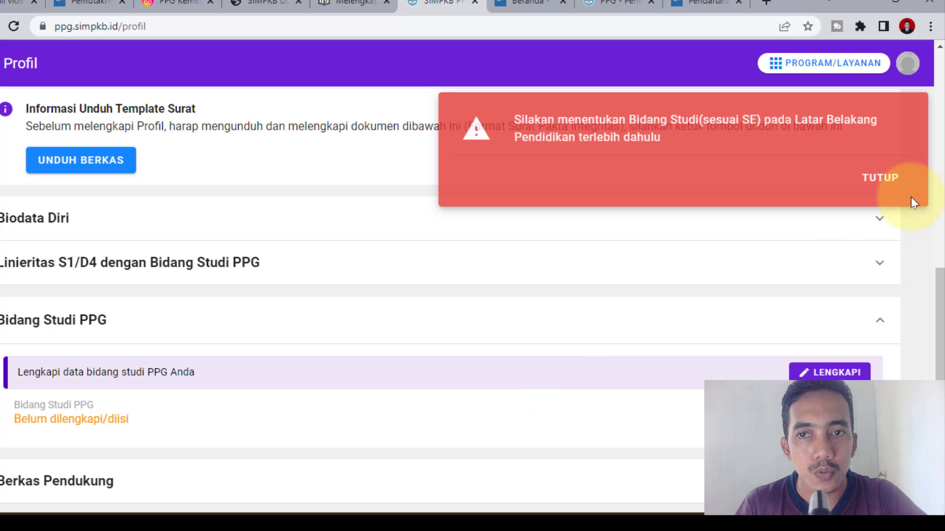
left_click(892, 187)
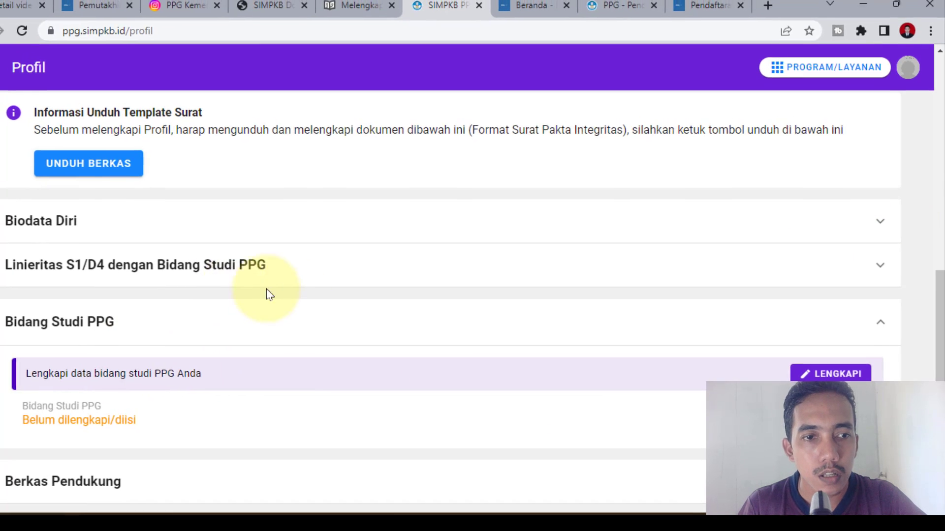
Check the Linieritas S1/D4 dengan Bidang Studi PPG section and return to the Bidang Studi PPG section.
left_click(229, 274)
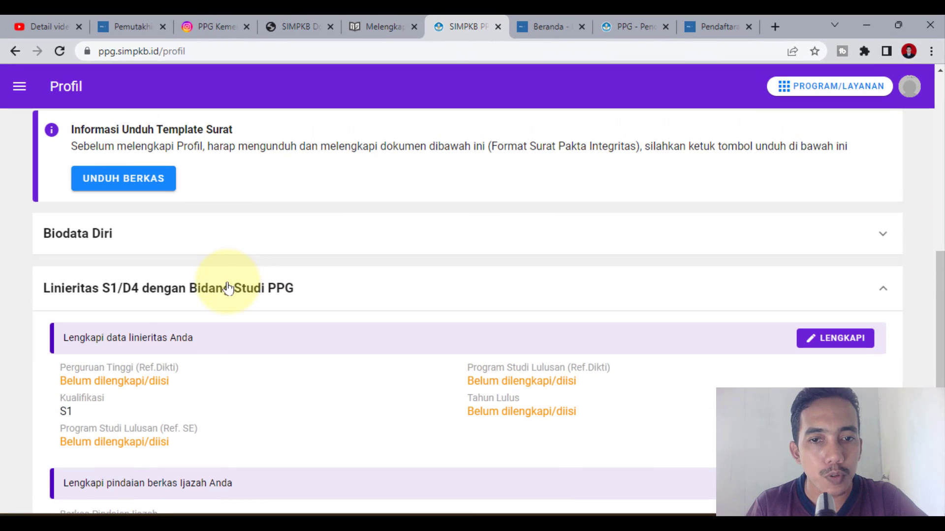
left_click(228, 288)
left_click(143, 439)
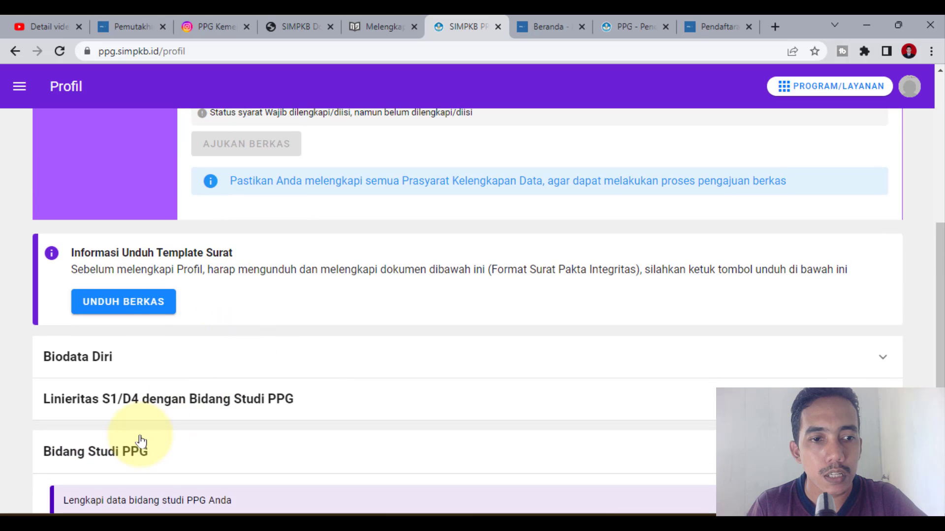
scroll(268, 433, "down", 3)
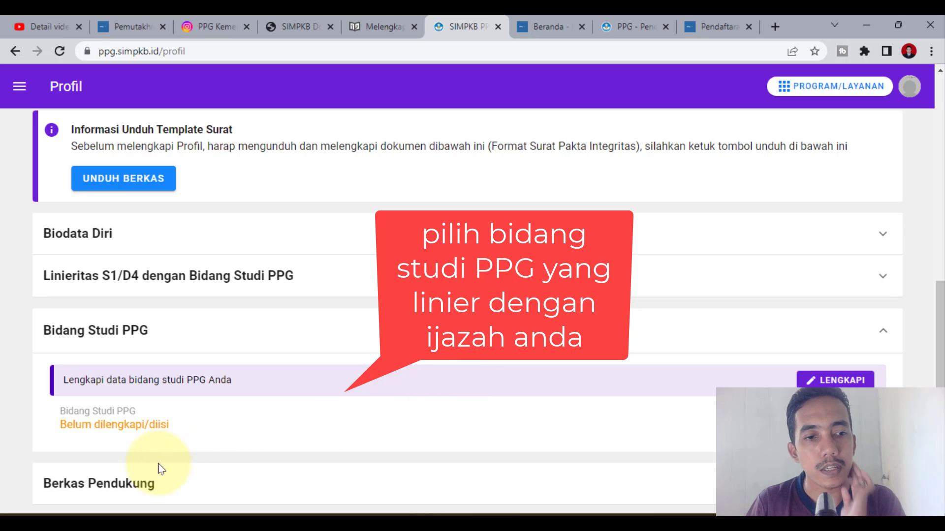
Expand the Berkas Pendukung section and read the requirements for the Pindaian SK Pengangkatan Pertama document.
left_click(138, 484)
scroll(345, 345, "down", 6)
scroll(312, 346, "up", 3)
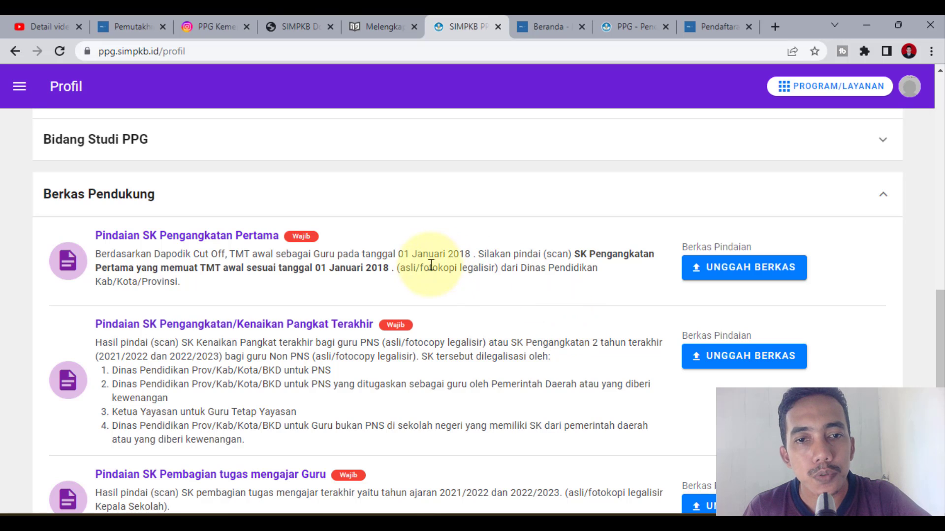
left_click_drag(96, 254, 457, 279)
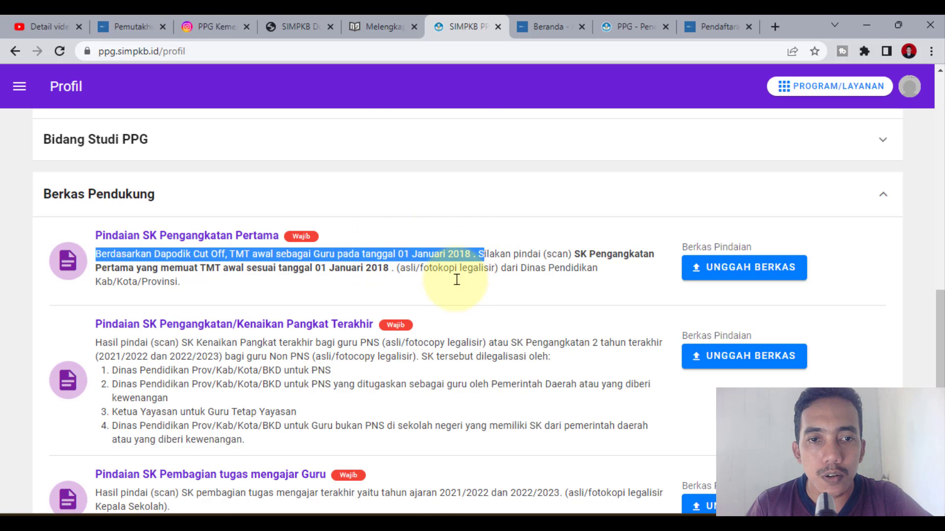
left_click(448, 299)
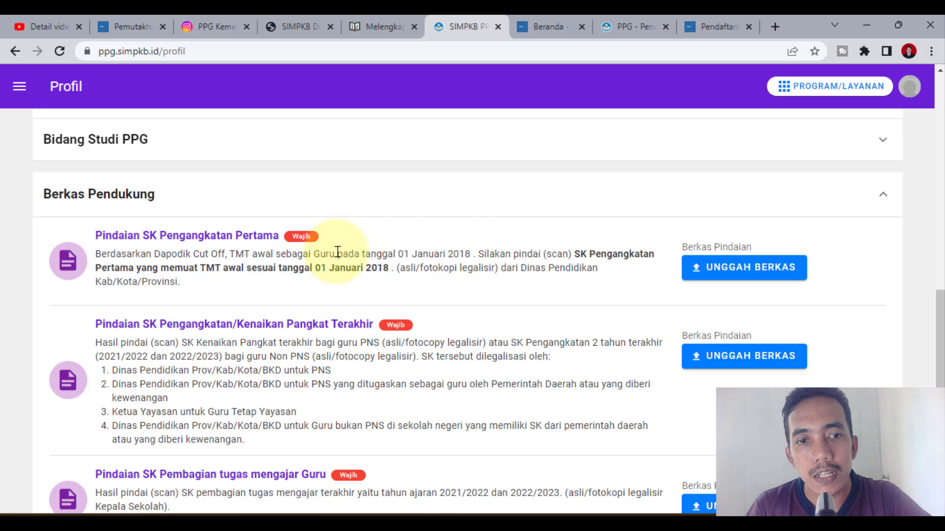
left_click_drag(338, 253, 472, 256)
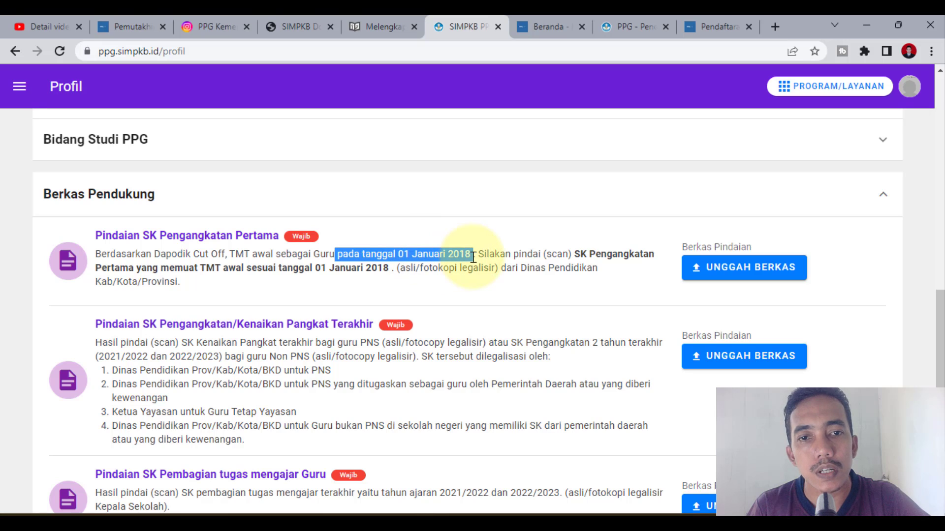
left_click(541, 259)
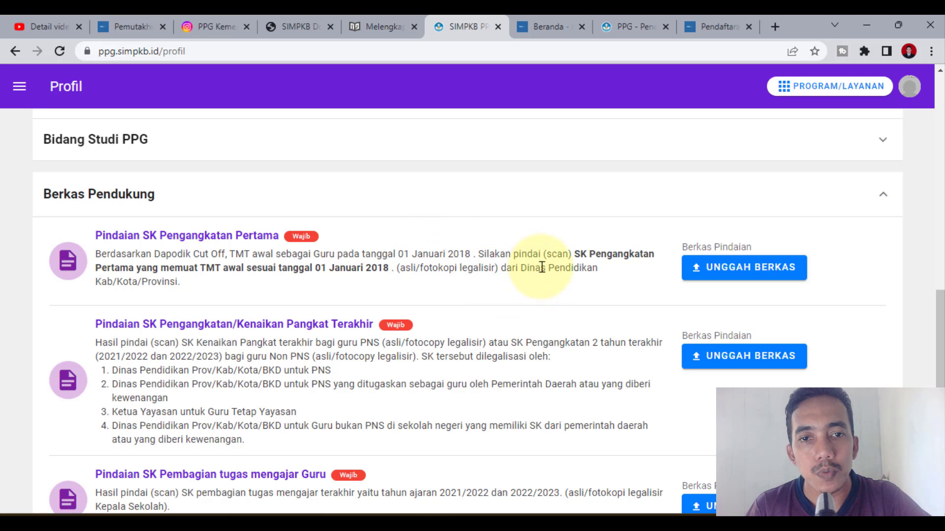
left_click_drag(574, 255, 378, 277)
left_click(415, 253)
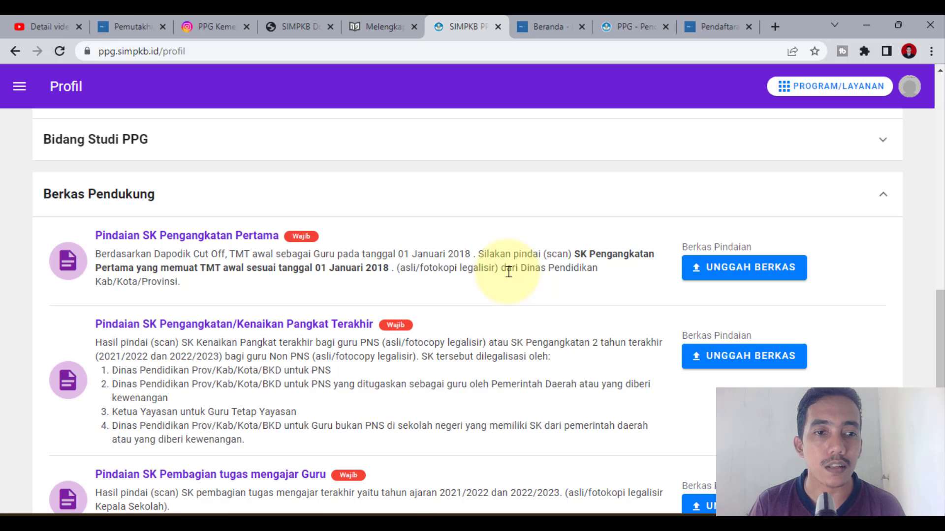
Look over the other required supporting documents and re-read the TMT date condition for SK Pengangkatan Pertama.
scroll(463, 306, "down", 3)
scroll(462, 306, "up", 2)
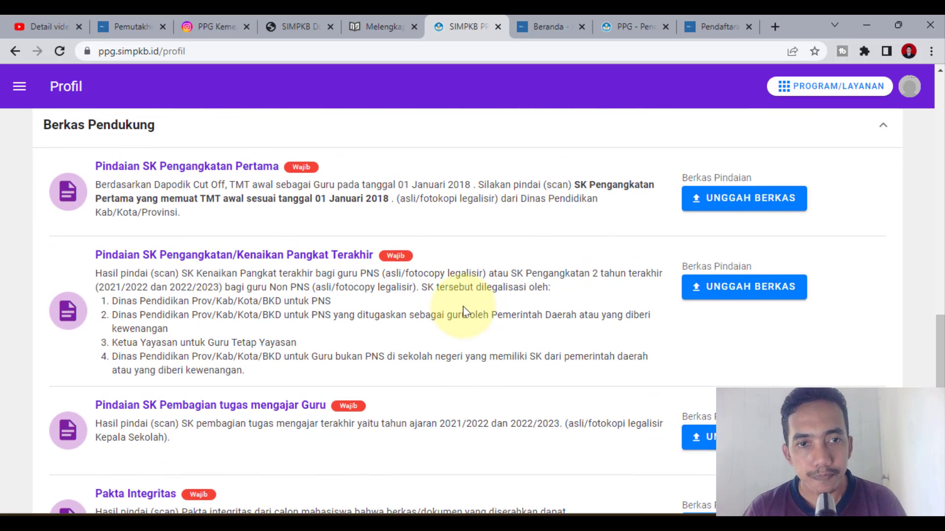
scroll(462, 311, "up", 3)
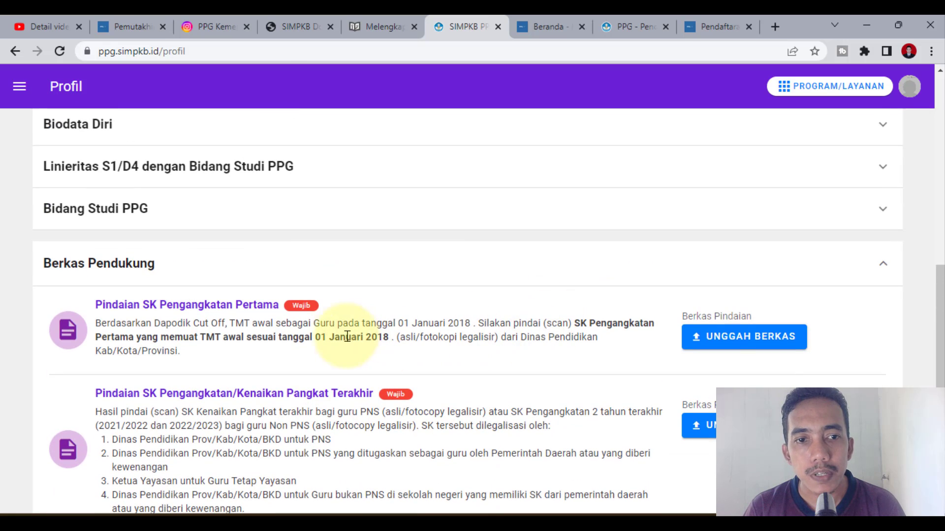
left_click_drag(292, 336, 422, 338)
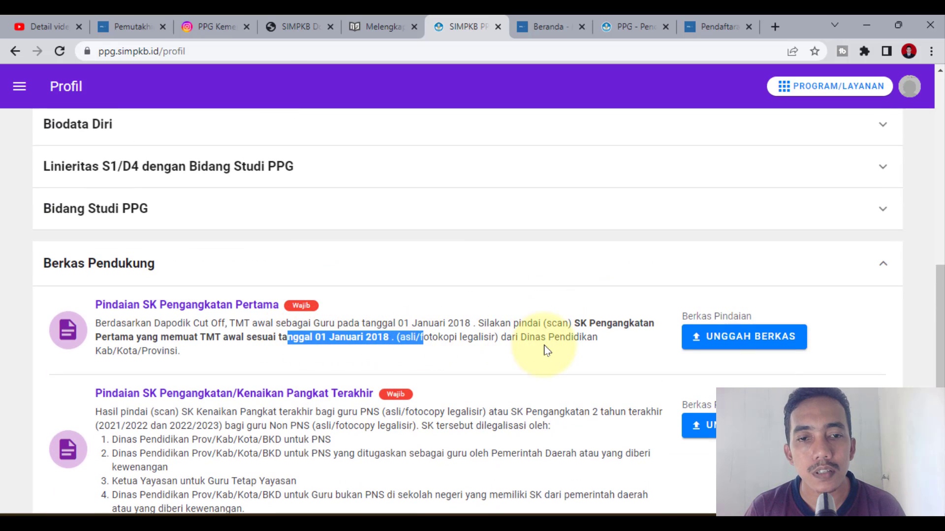
left_click(399, 340)
left_click_drag(269, 337, 389, 337)
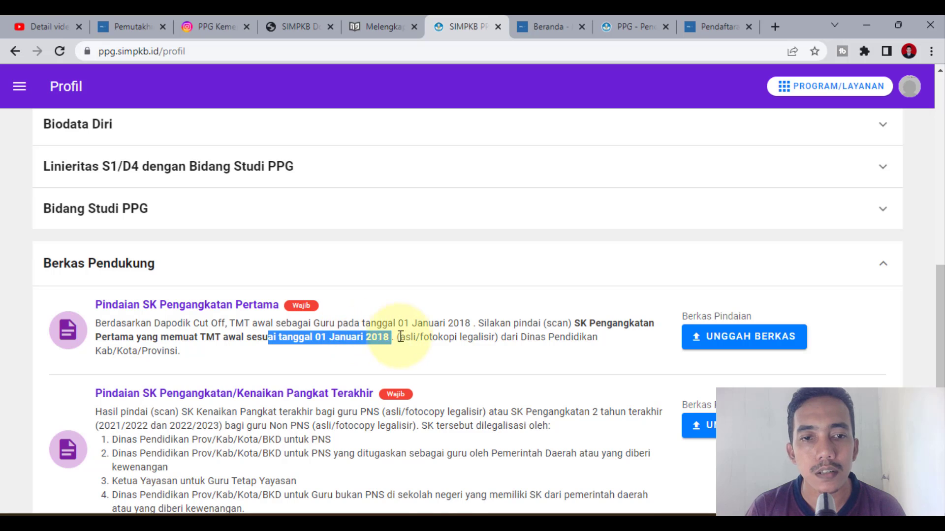
left_click(475, 335)
scroll(472, 337, "down", 2)
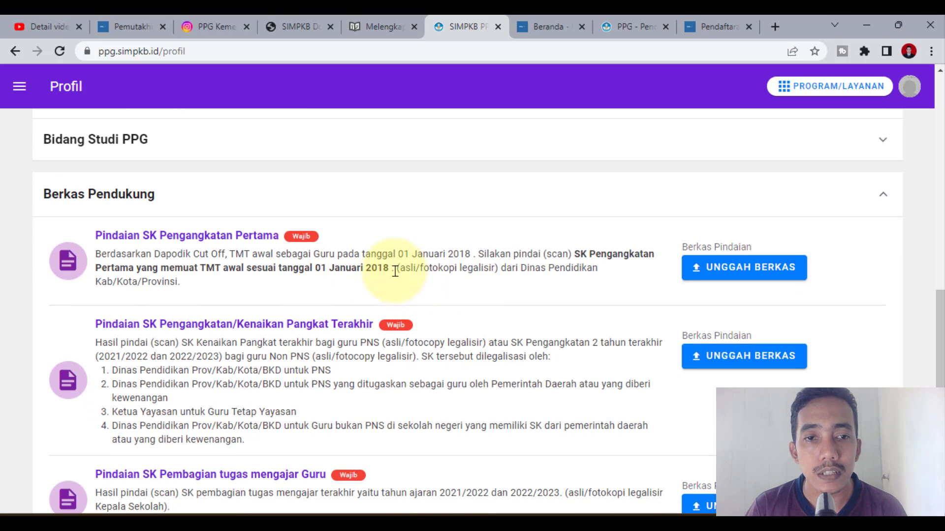
Read the TMT date for SK Pengangkatan Pertama and the scan requirements for SK Pengangkatan/Kenaikan Pangkat Terakhir.
left_click_drag(394, 269, 294, 270)
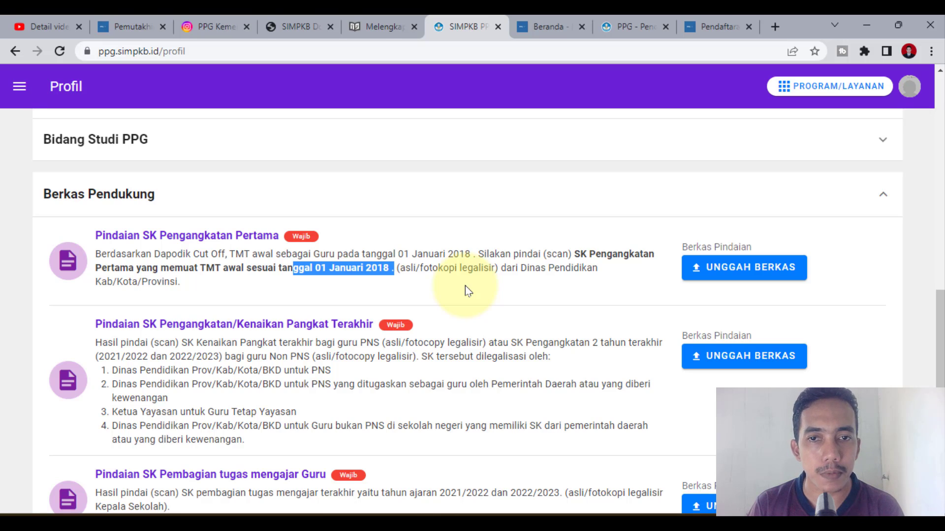
scroll(465, 285, "down", 1)
left_click(143, 302)
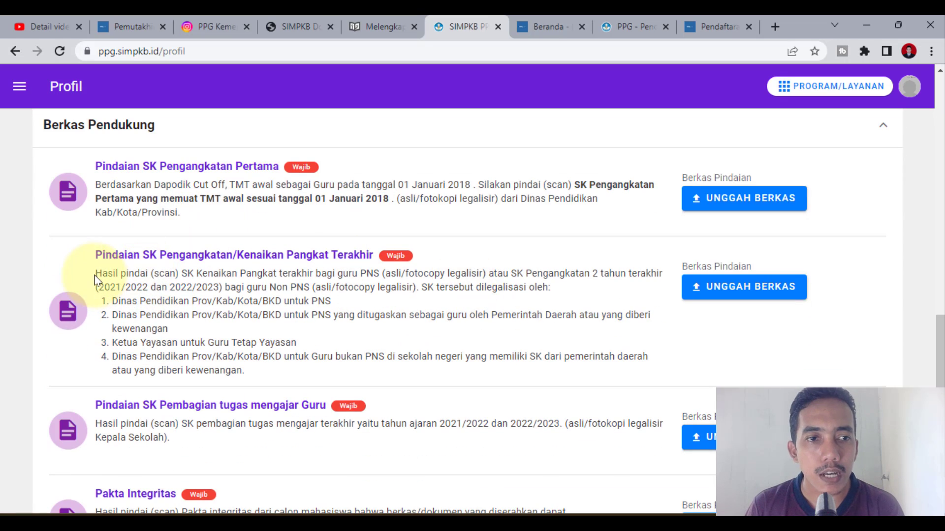
left_click_drag(96, 275, 357, 271)
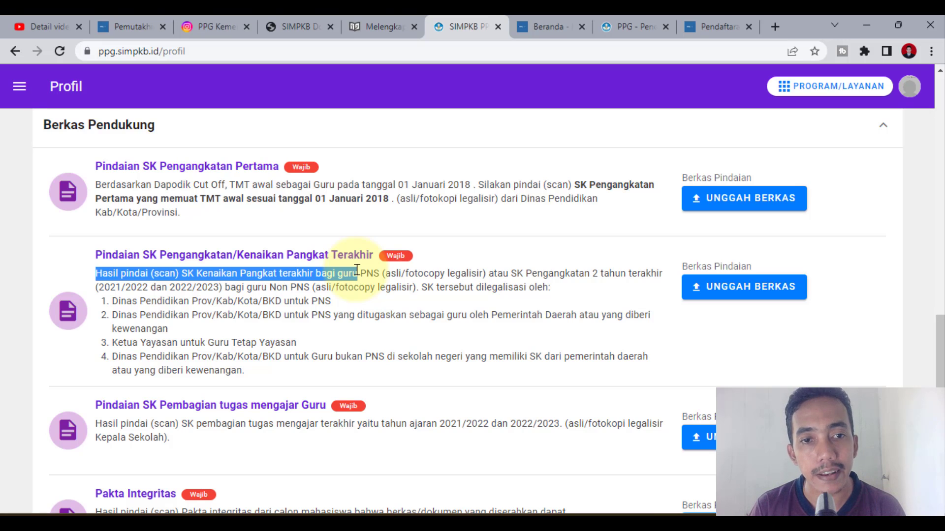
left_click(211, 273)
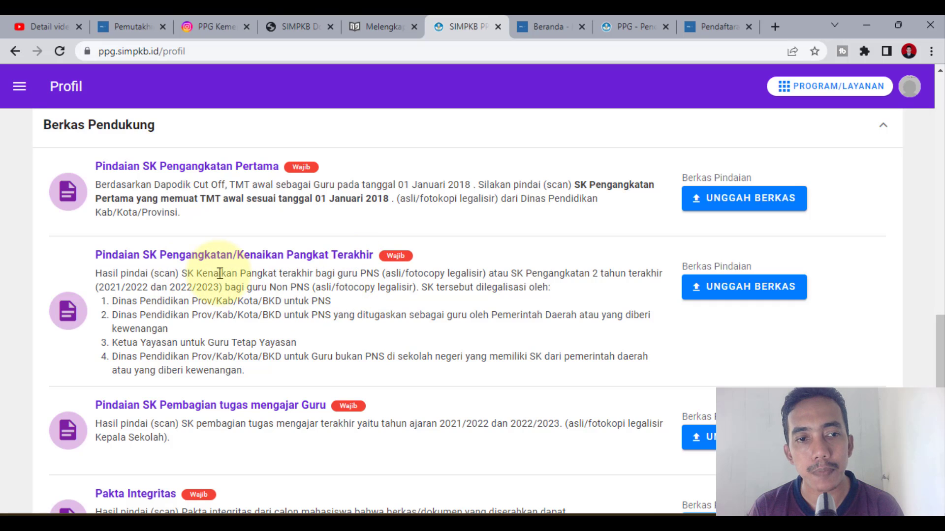
left_click_drag(187, 274, 430, 274)
left_click(406, 325)
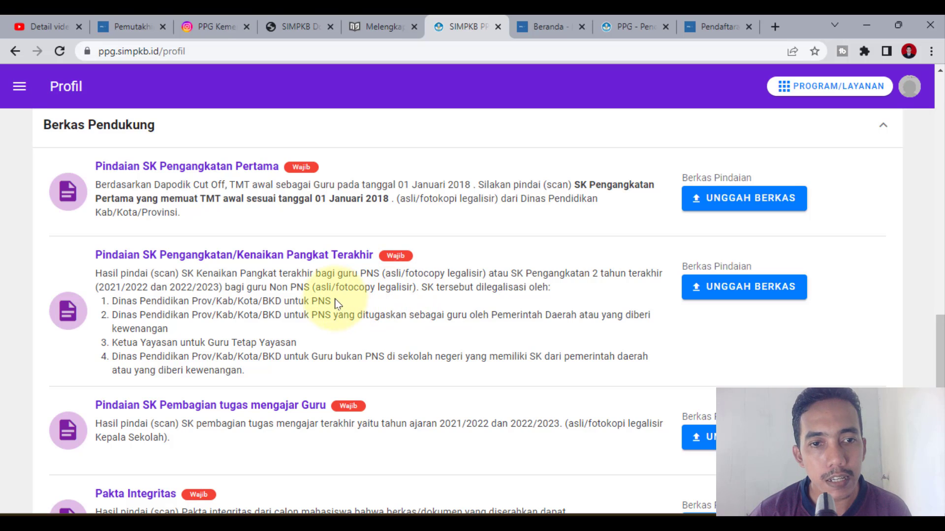
Read which authorities must legalise the SK Pengangkatan/Kenaikan Pangkat Terakhir for PNS teachers, including those assigned by the local government.
left_click_drag(331, 298, 110, 302)
left_click(555, 288)
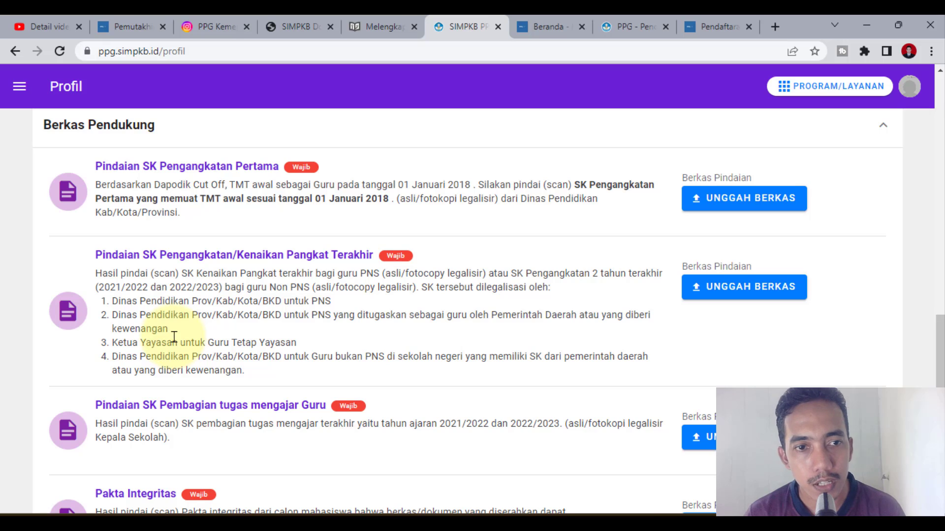
left_click_drag(112, 315, 290, 317)
left_click(366, 297)
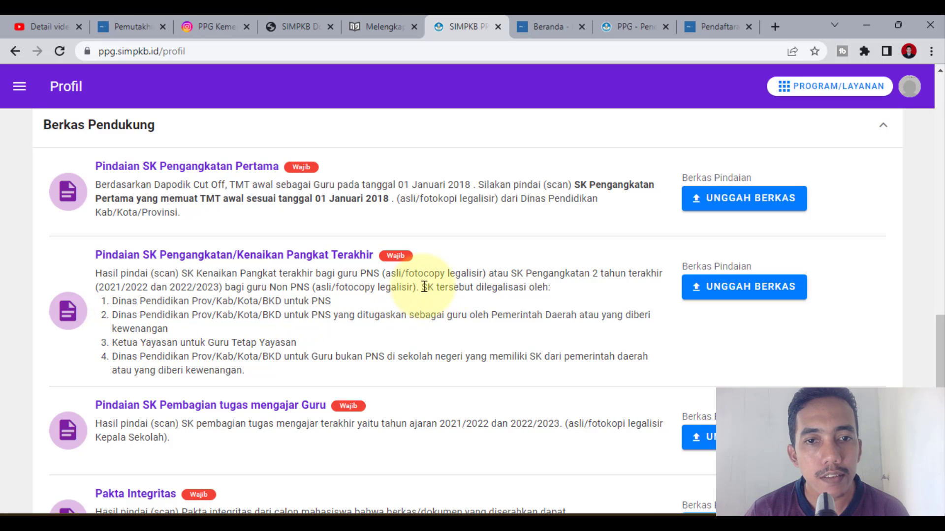
left_click_drag(422, 287, 553, 291)
left_click(214, 322)
left_click_drag(132, 315, 246, 330)
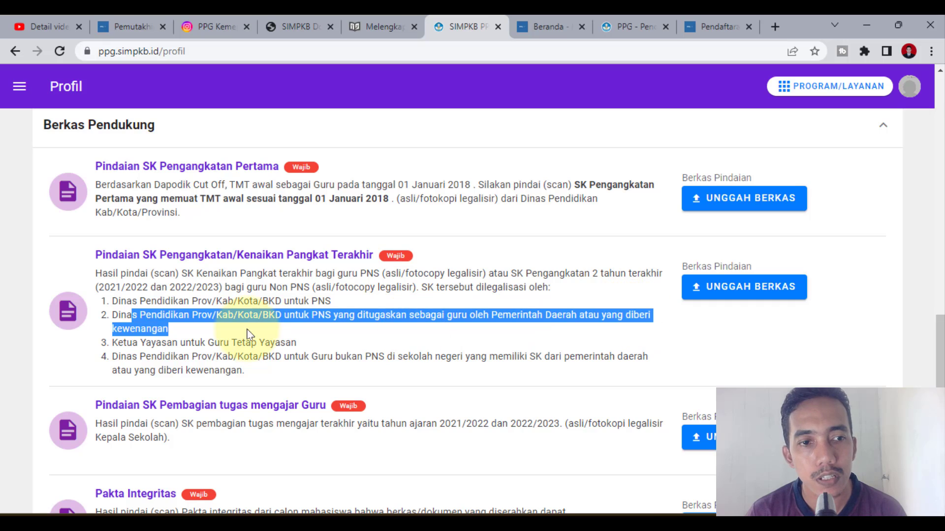
left_click(239, 332)
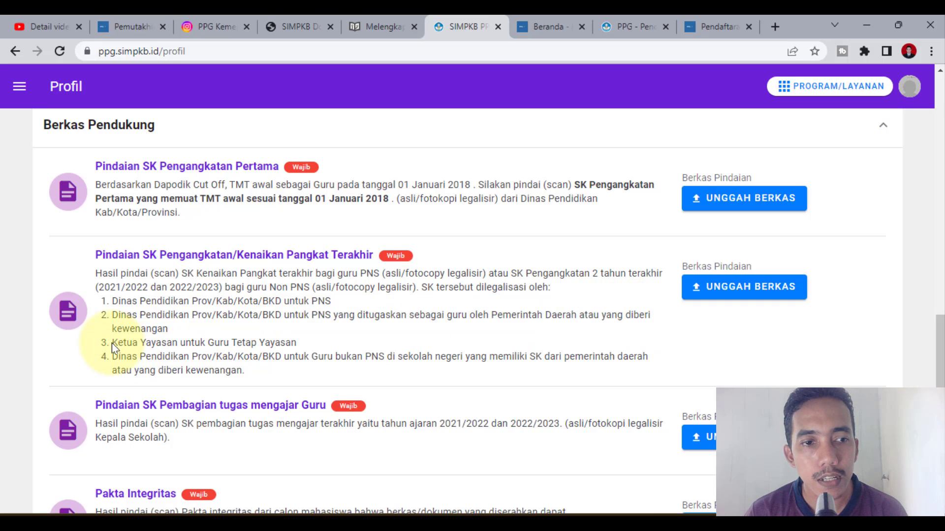
Read who must legalise the latest appointment SK for permanent foundation teachers and for non-PNS teachers in state schools.
left_click_drag(117, 343, 355, 345)
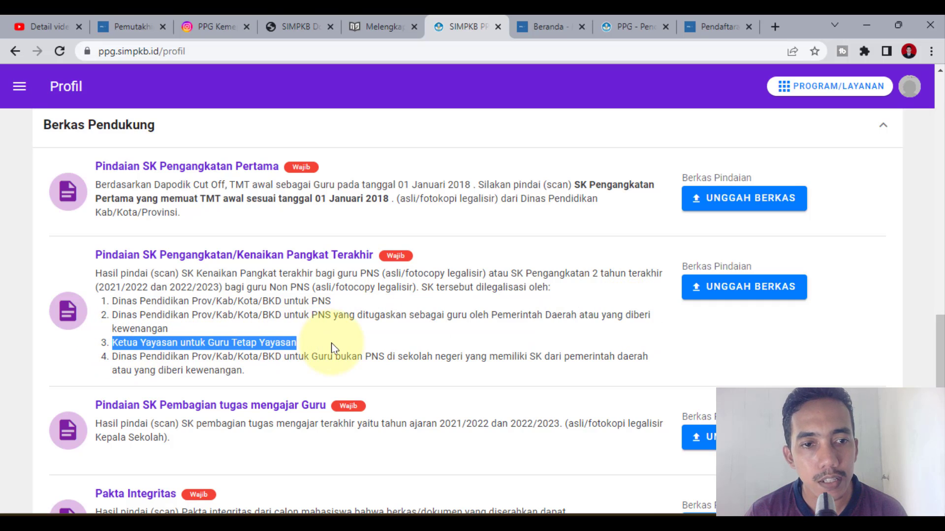
left_click(221, 370)
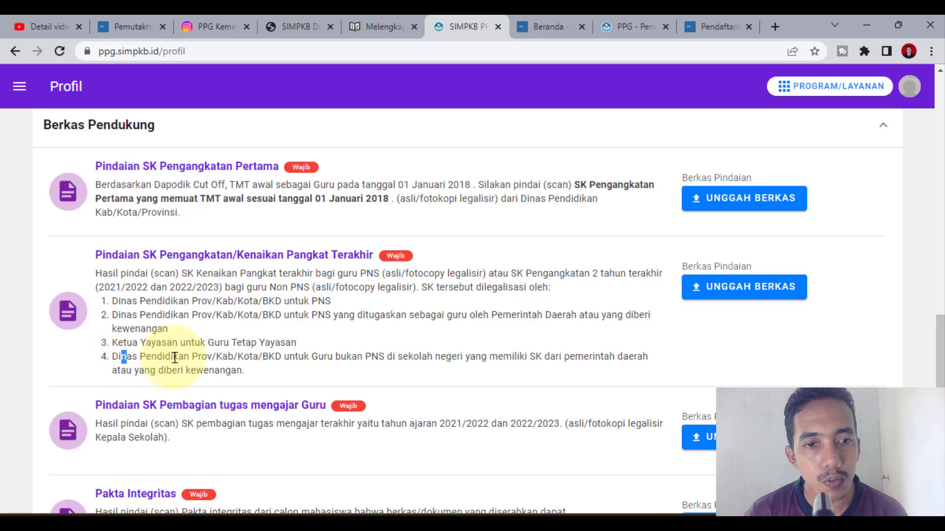
left_click_drag(121, 357, 549, 355)
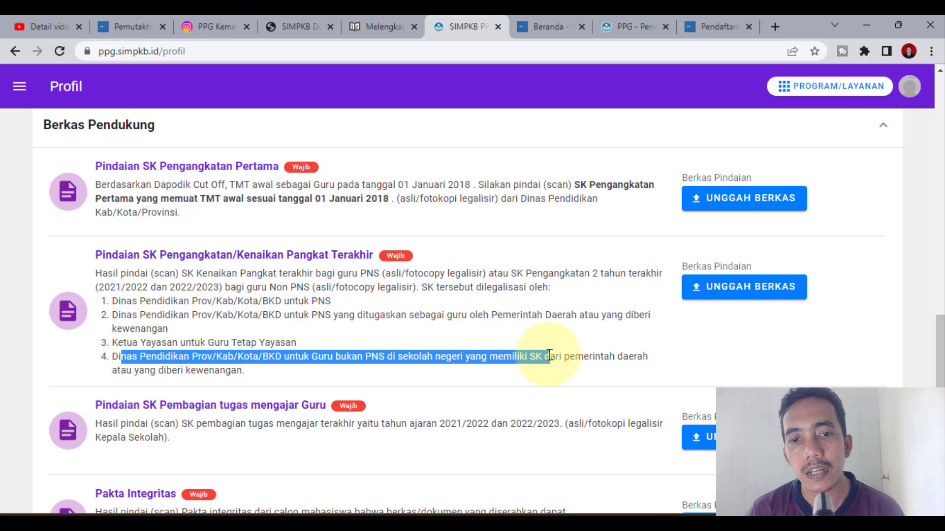
left_click(474, 374)
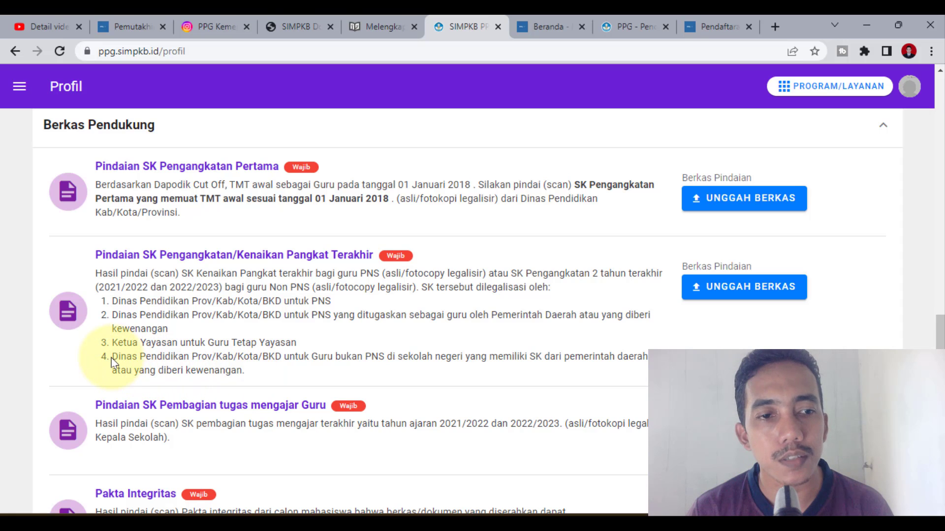
left_click_drag(111, 358, 305, 379)
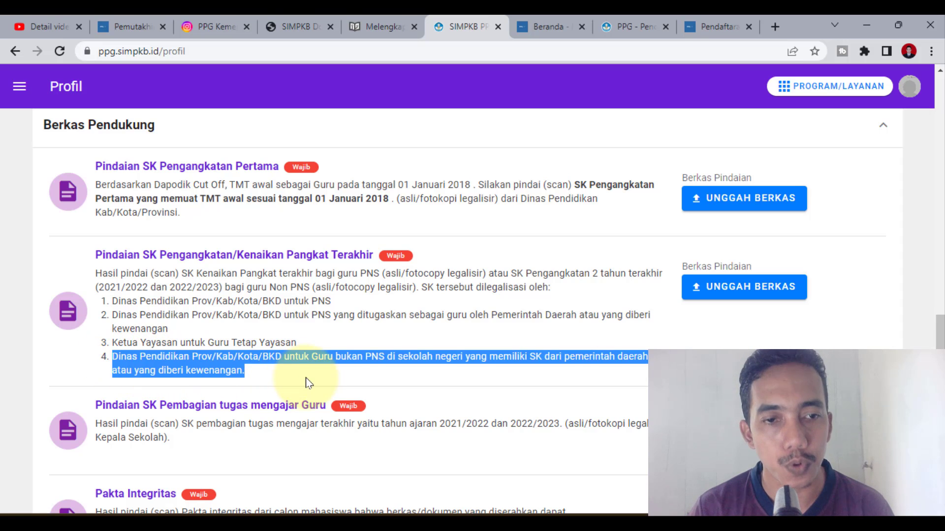
left_click(306, 383)
Read the scan requirements for the Pindaian SK Pembagian tugas mengajar Guru document.
scroll(308, 383, "down", 2)
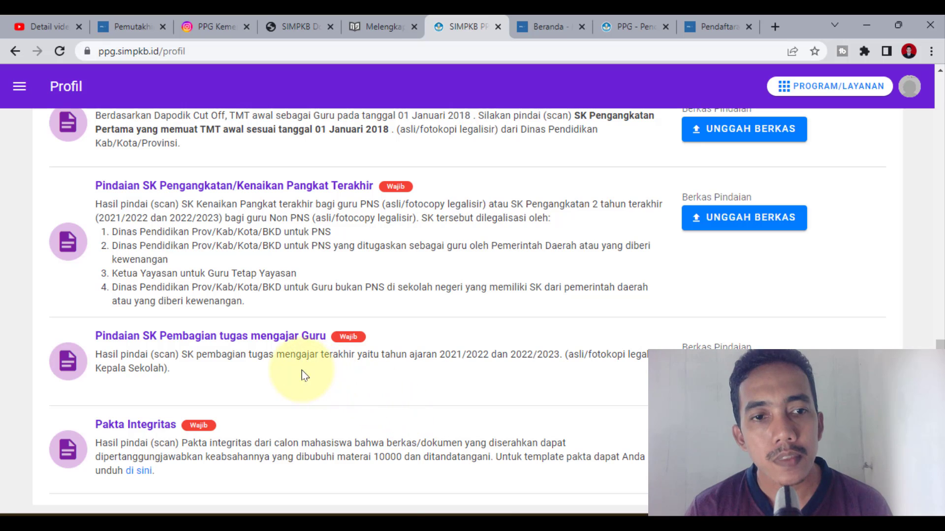
left_click_drag(103, 354, 288, 360)
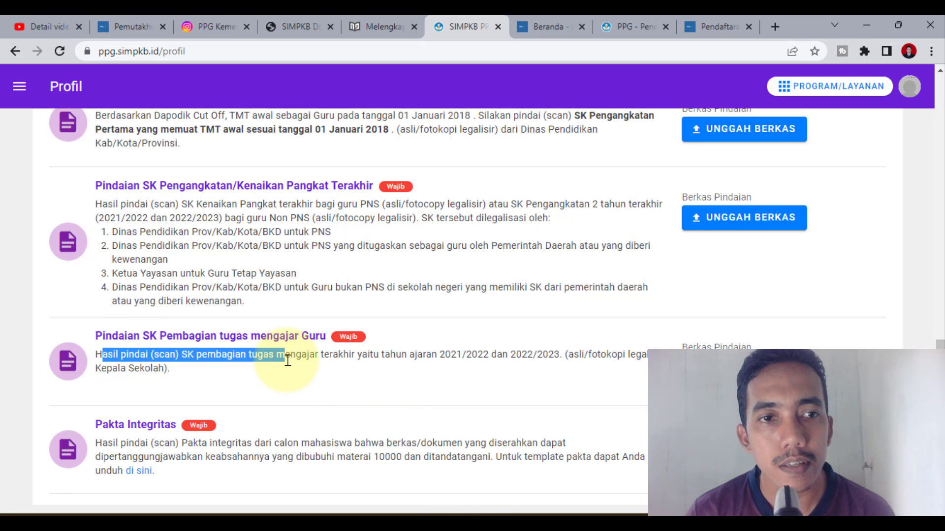
left_click_drag(288, 360, 348, 359)
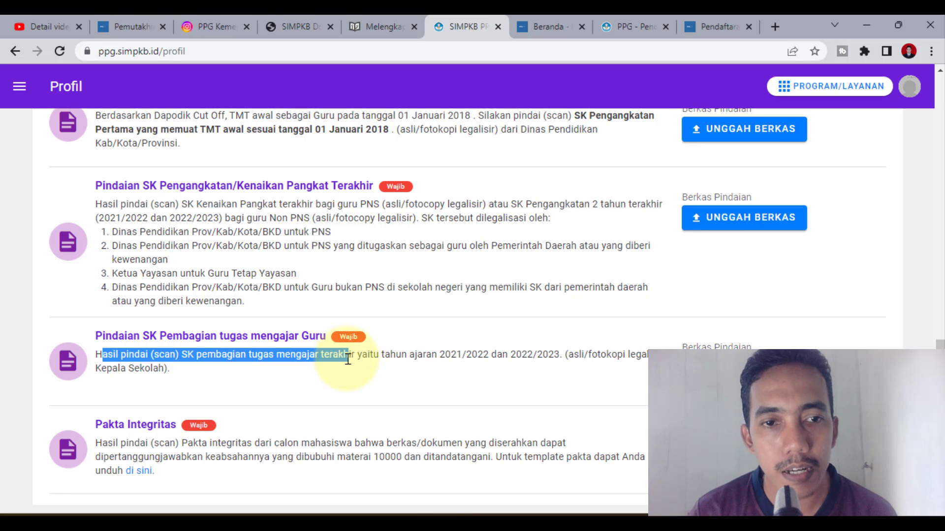
left_click(362, 384)
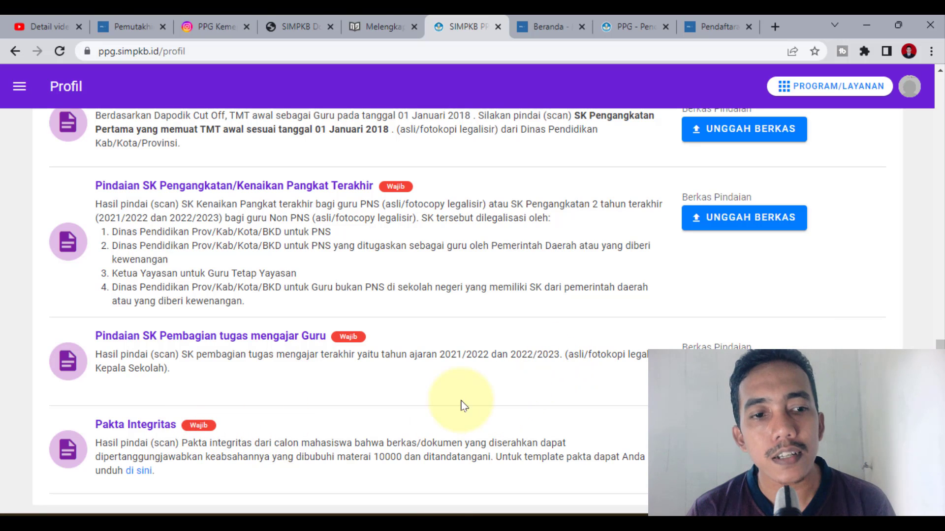
Check the candidate category shown in Biodata Diri, and open the 4x6 photo file chooser without selecting a file.
scroll(332, 376, "up", 7)
scroll(332, 368, "down", 10)
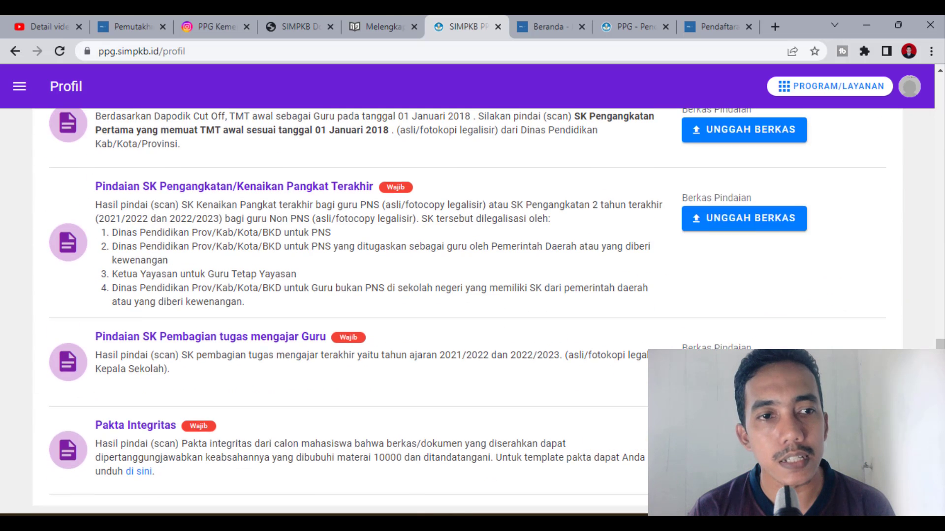
scroll(272, 398, "up", 15)
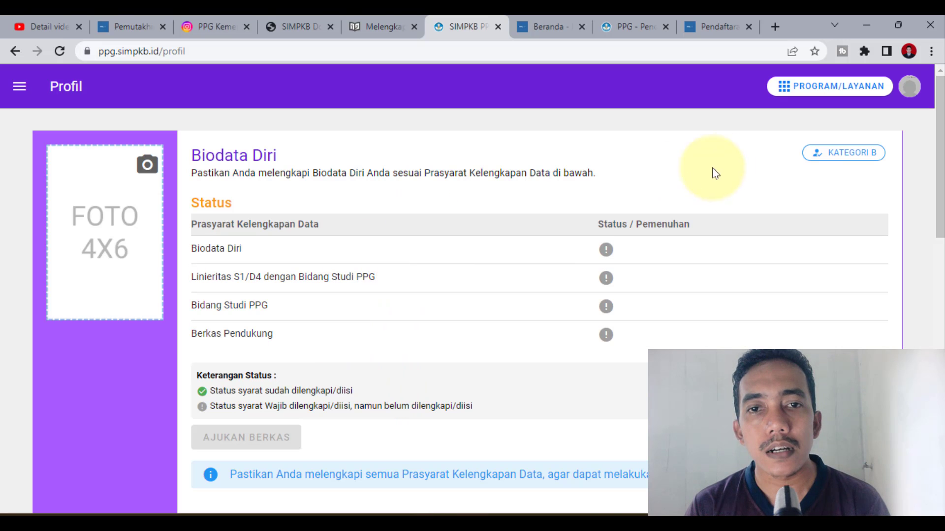
left_click_drag(883, 138, 875, 171)
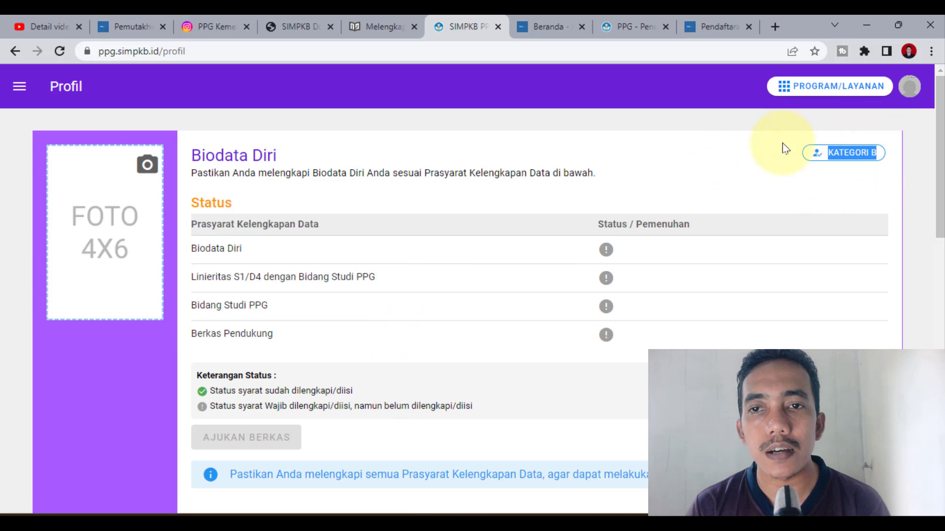
left_click(146, 165)
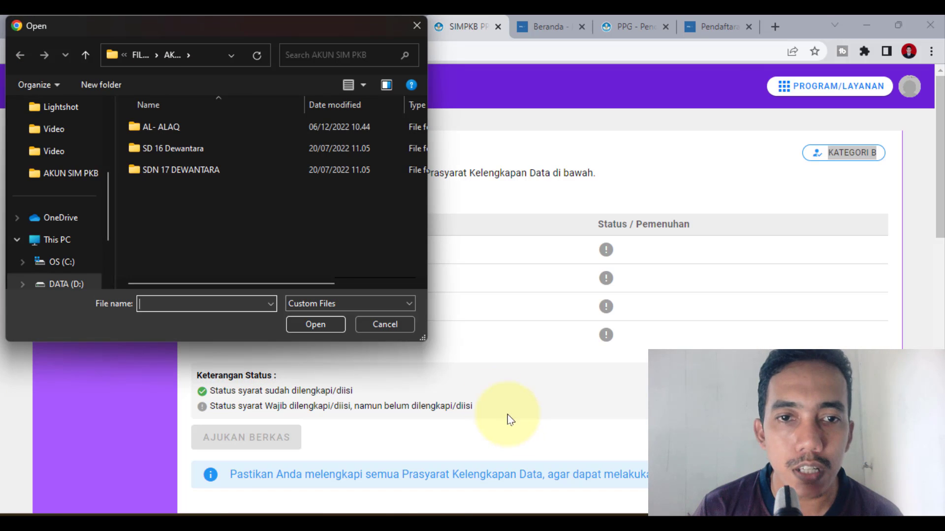
left_click(397, 327)
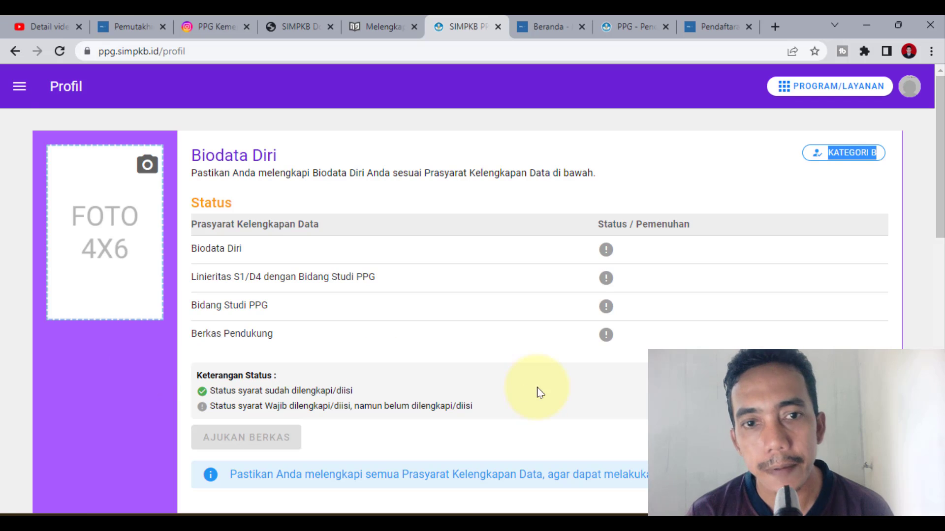
Review the whole profile page, from the data completeness status to the template download and the required Berkas Pendukung documents.
scroll(580, 397, "down", 3)
scroll(692, 296, "down", 10)
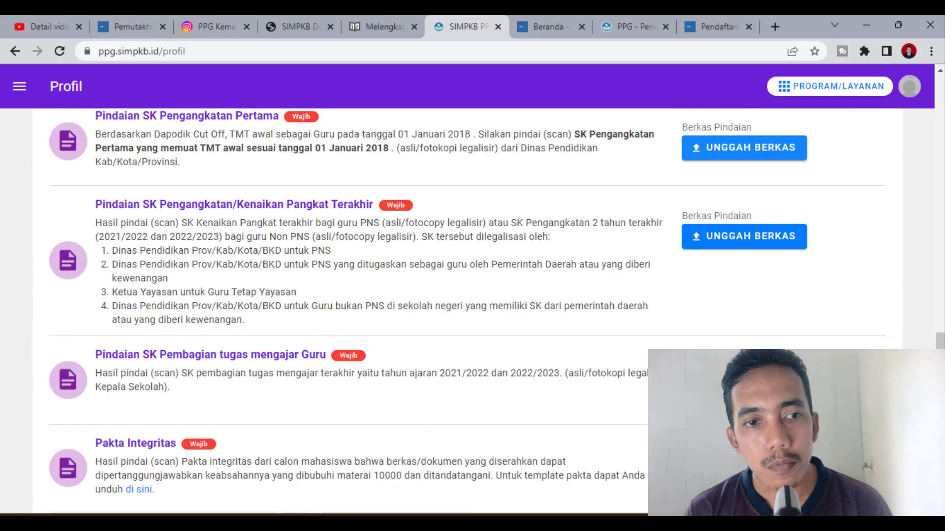
scroll(473, 310, "up", 12)
scroll(472, 310, "down", 4)
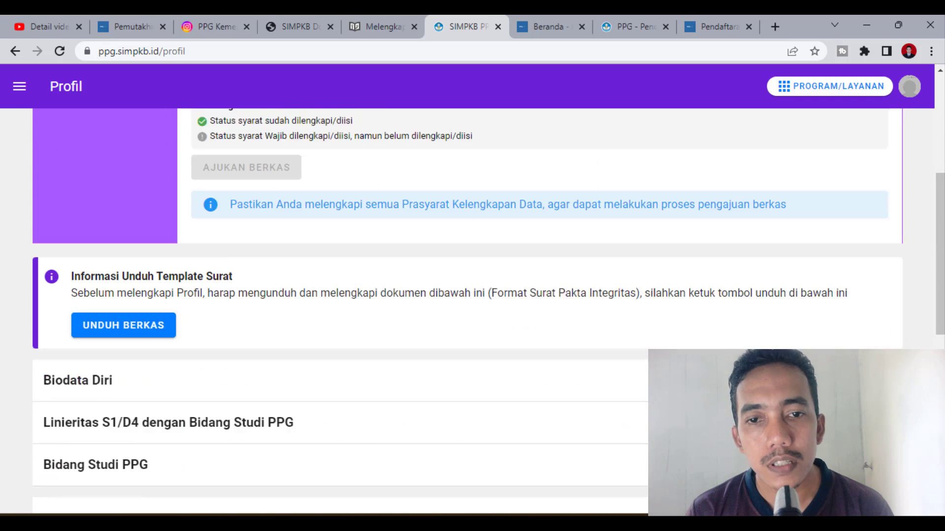
scroll(472, 310, "up", 7)
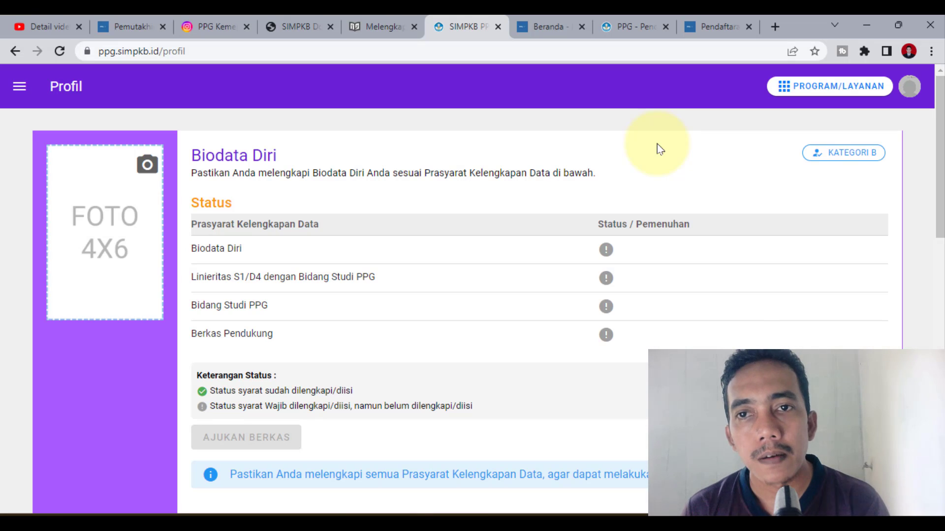
scroll(522, 413, "down", 15)
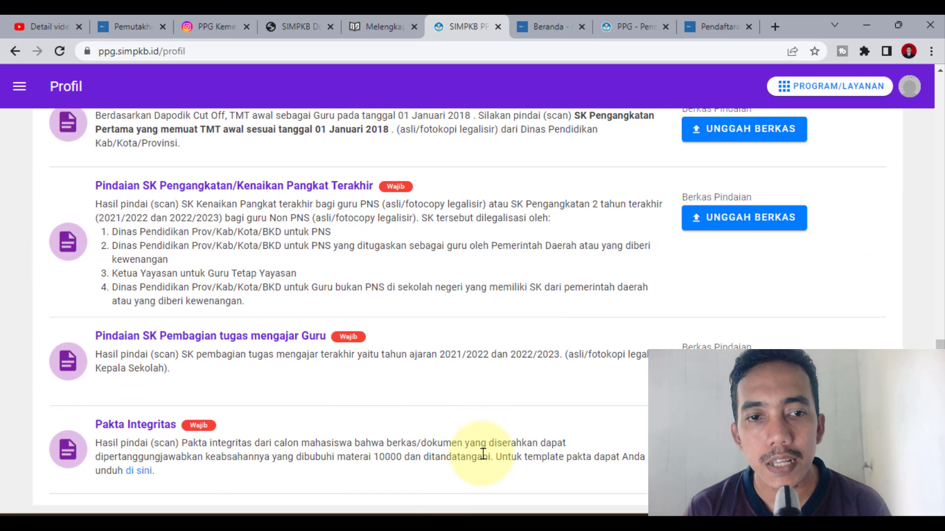
scroll(483, 453, "up", 7)
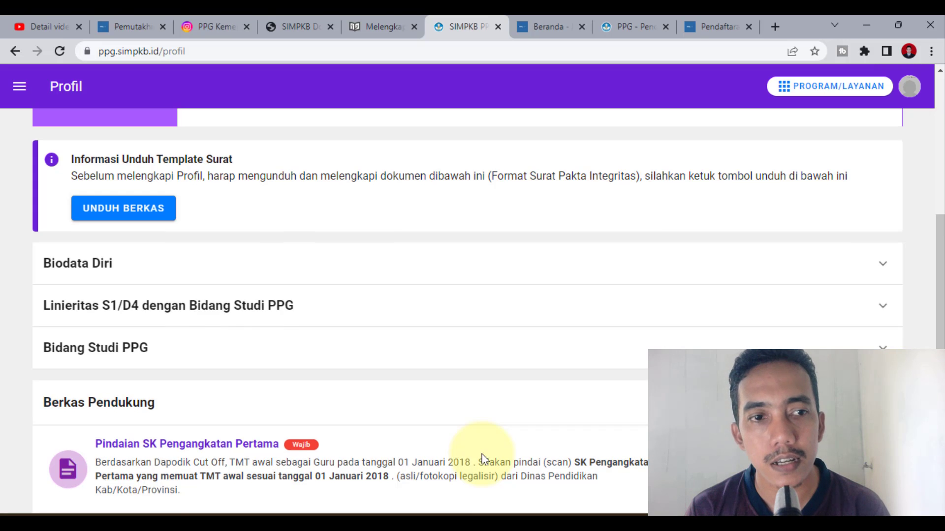
scroll(482, 454, "up", 8)
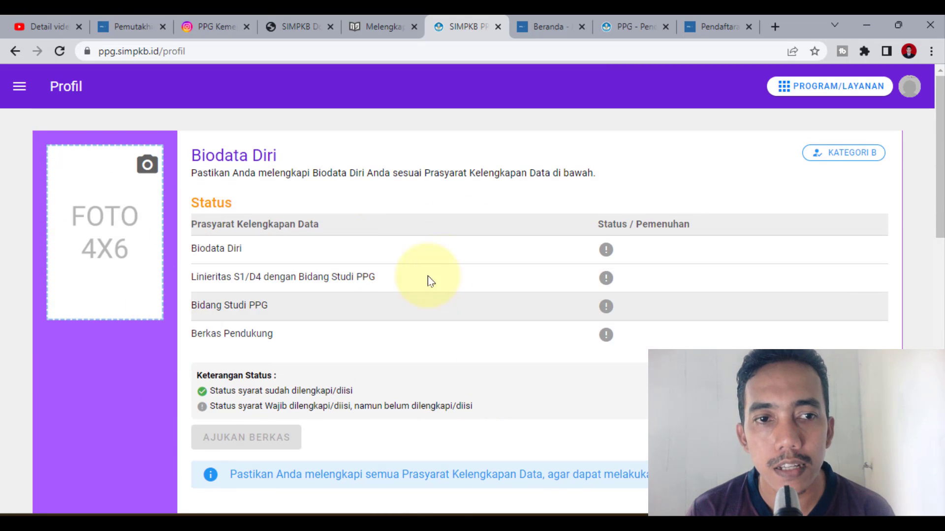
Read the Keterangan Status legend for completed and incomplete requirements, and compare it with the profile sections that must be filled in.
scroll(527, 357, "down", 5)
scroll(296, 303, "up", 5)
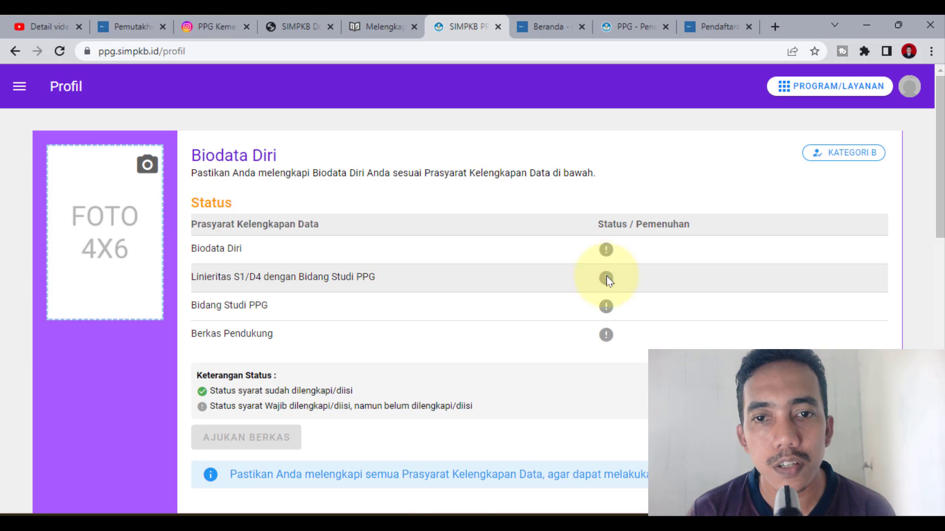
left_click_drag(216, 408, 510, 413)
left_click(285, 406)
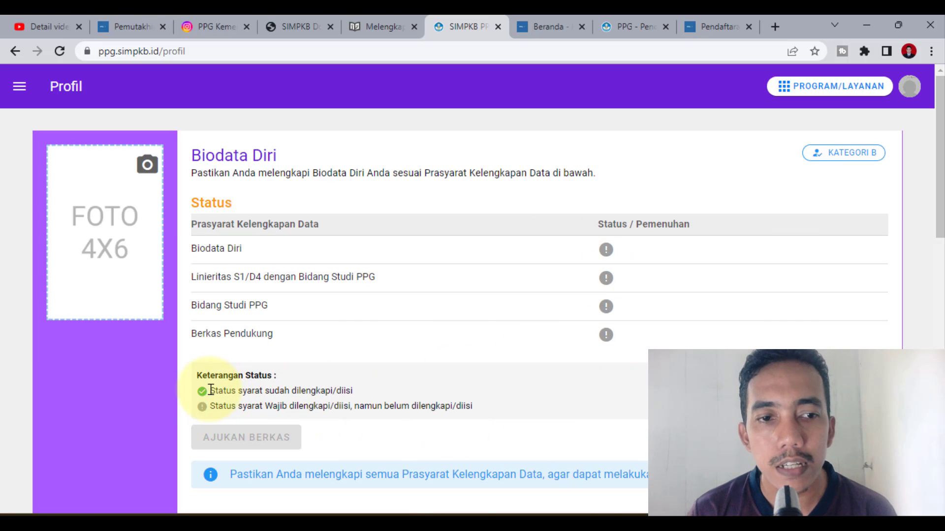
left_click_drag(211, 390, 501, 389)
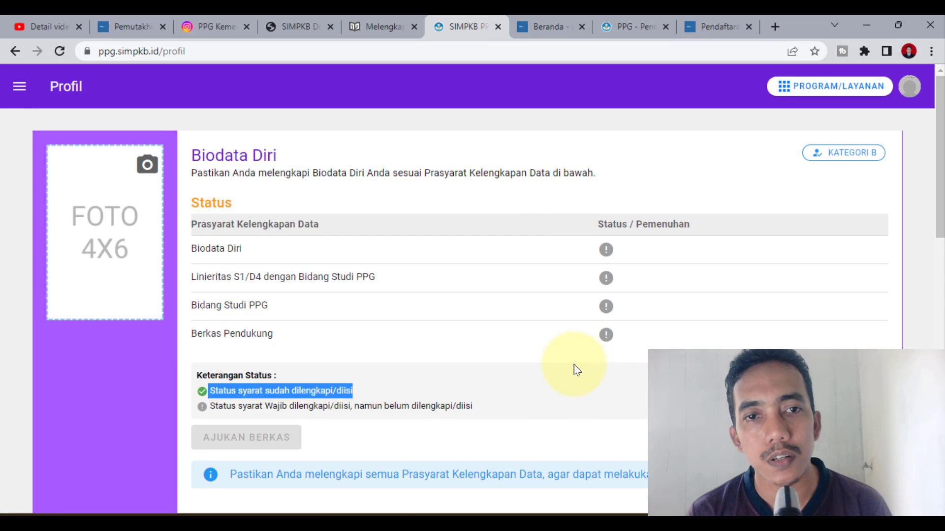
scroll(573, 367, "down", 4)
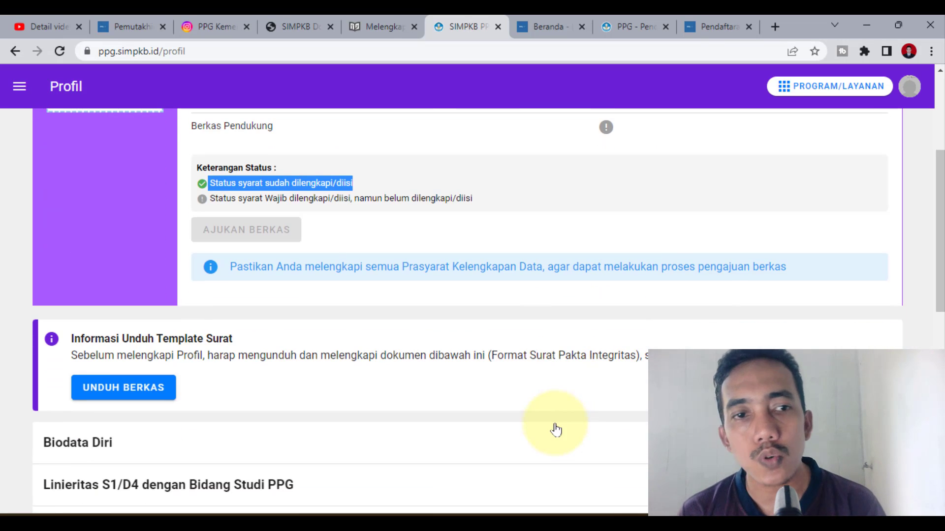
scroll(554, 430, "up", 4)
scroll(323, 386, "down", 4)
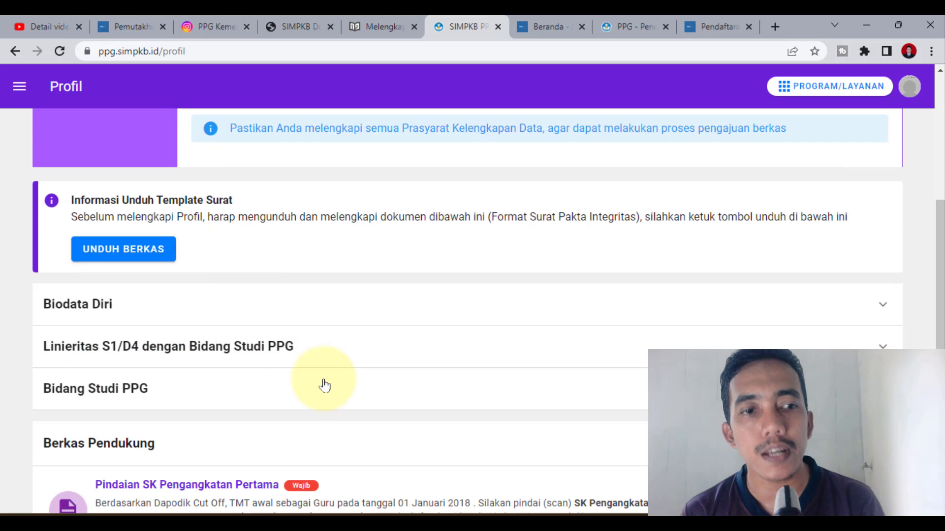
scroll(812, 270, "up", 4)
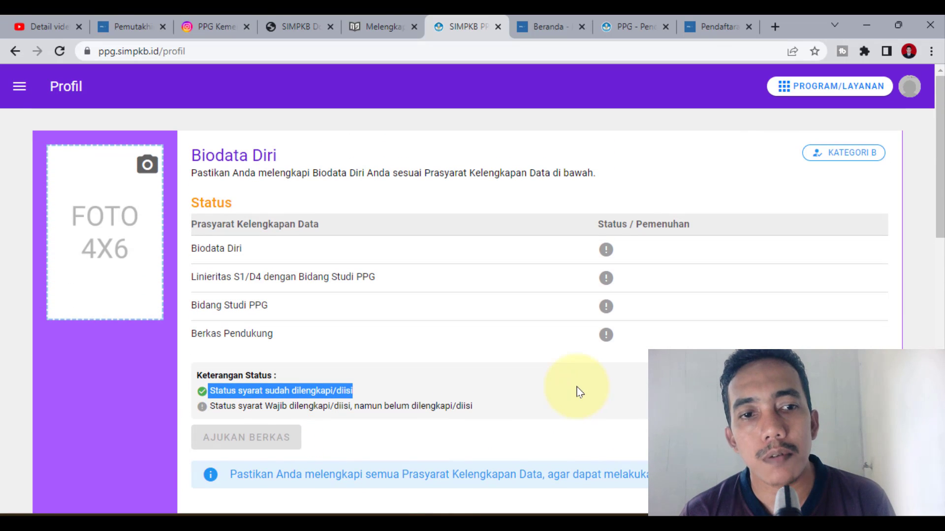
Review the profile page from the completeness status and Ajukan Berkas option through the required supporting documents.
scroll(573, 392, "down", 10)
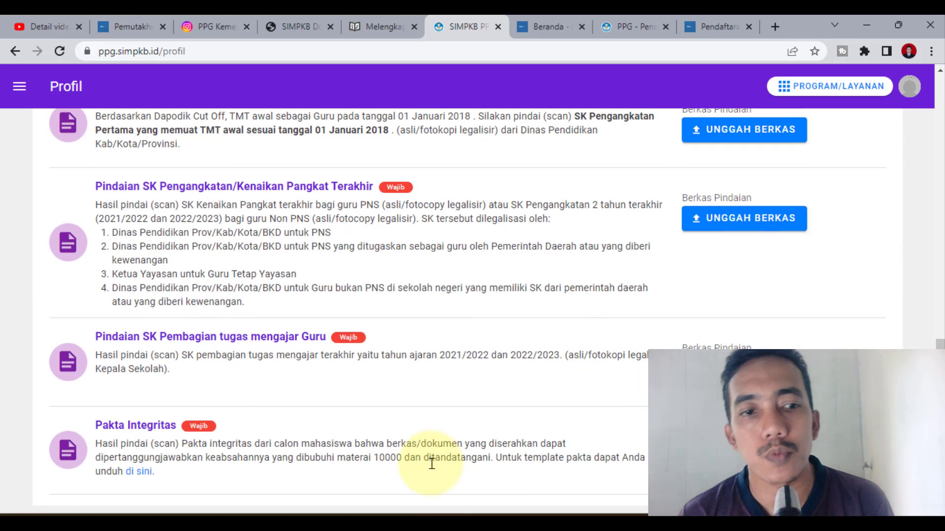
scroll(433, 460, "up", 12)
left_click(352, 342)
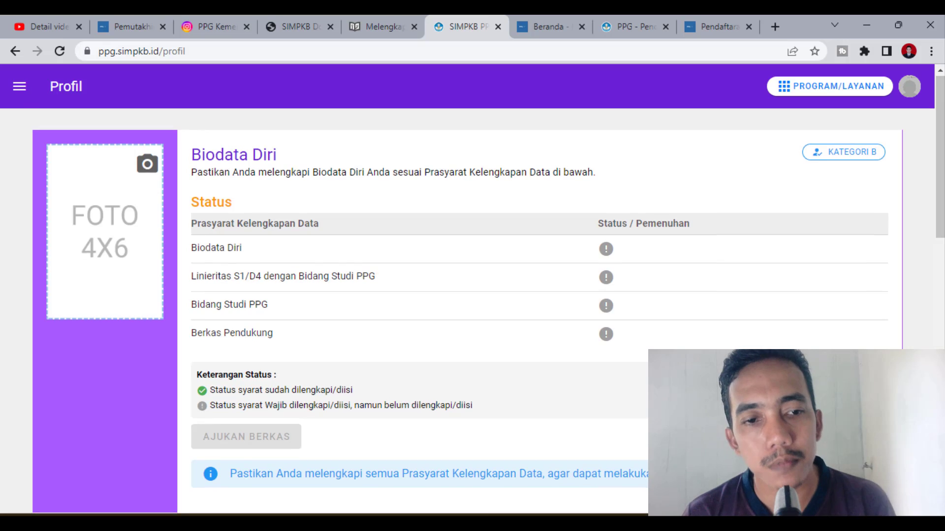
scroll(441, 380, "down", 3)
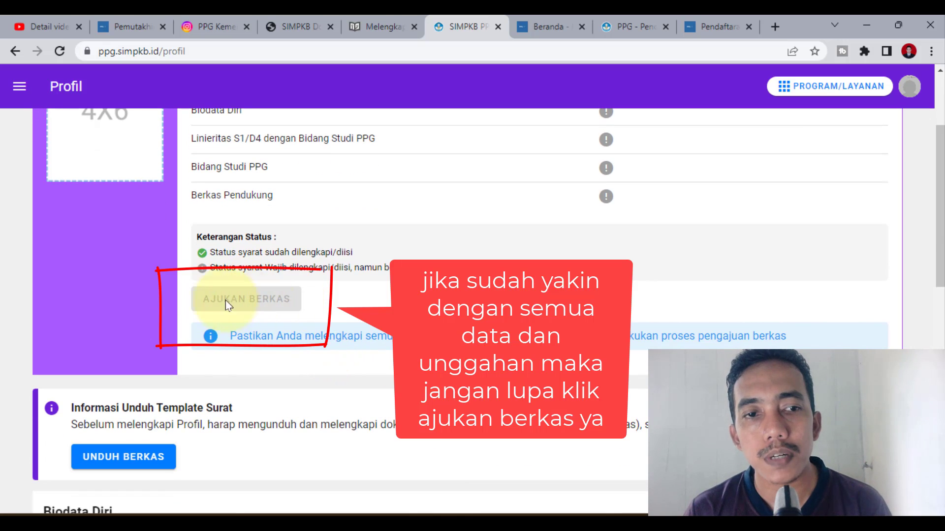
scroll(568, 269, "up", 2)
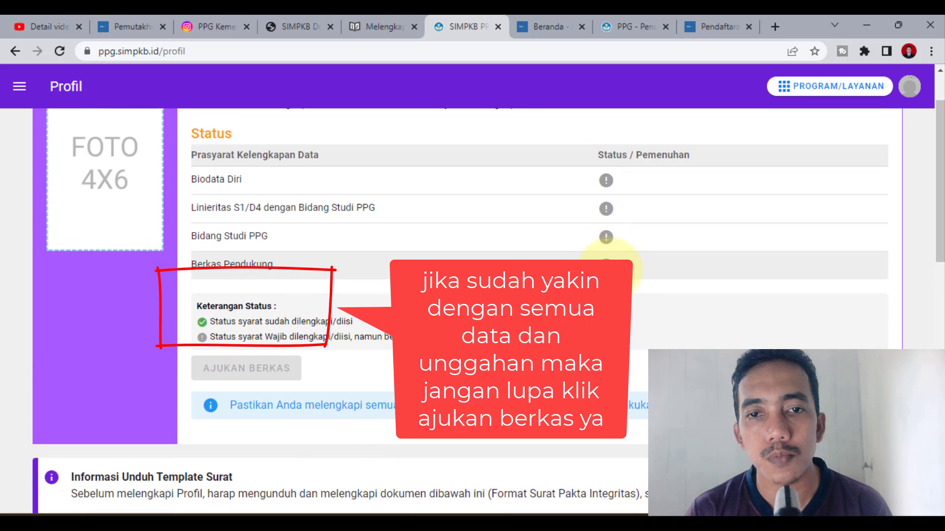
scroll(630, 295, "down", 2)
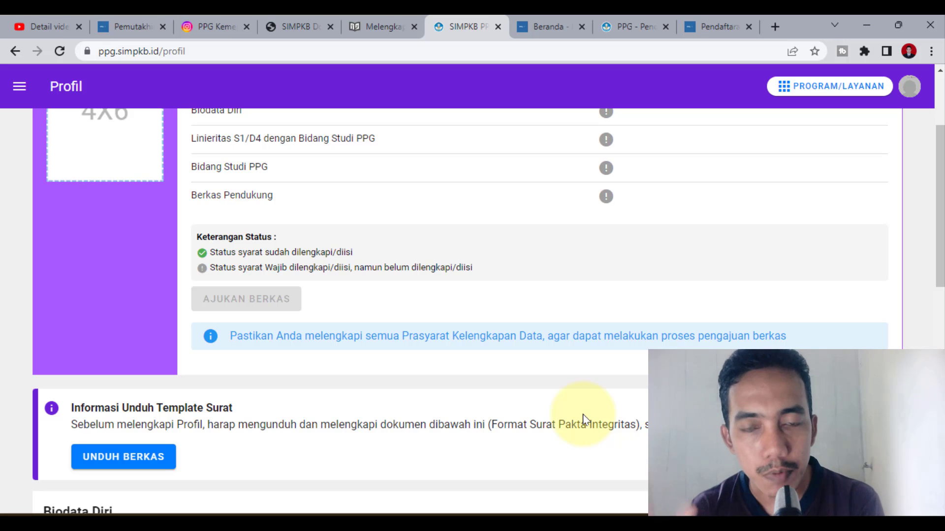
scroll(578, 416, "down", 12)
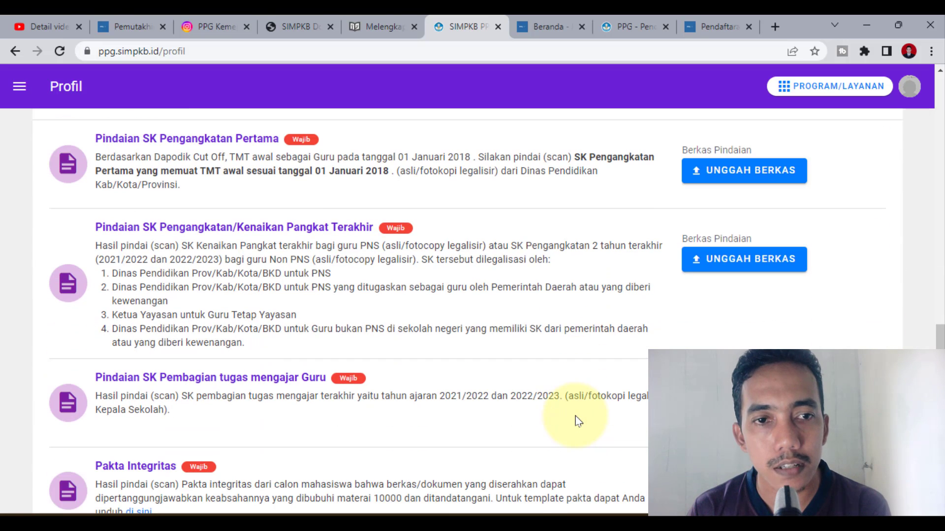
scroll(575, 415, "up", 8)
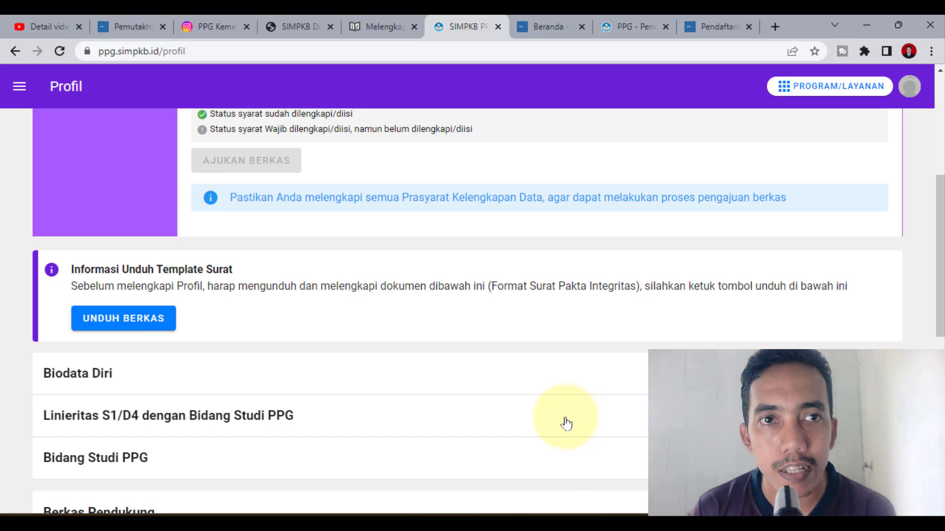
Switch to the bantuan.simpkb.id help centre and browse its programme documentation, including the Program PPG section.
left_click(318, 24)
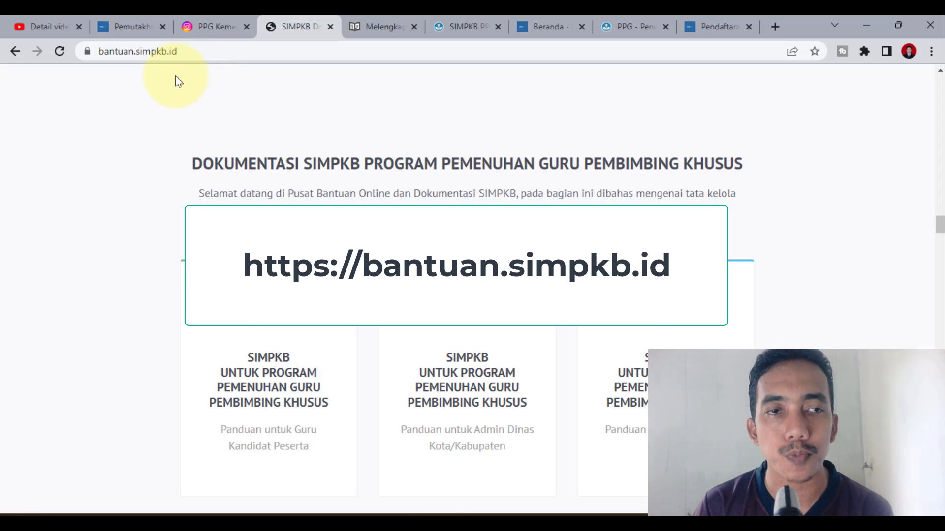
scroll(527, 341, "down", 10)
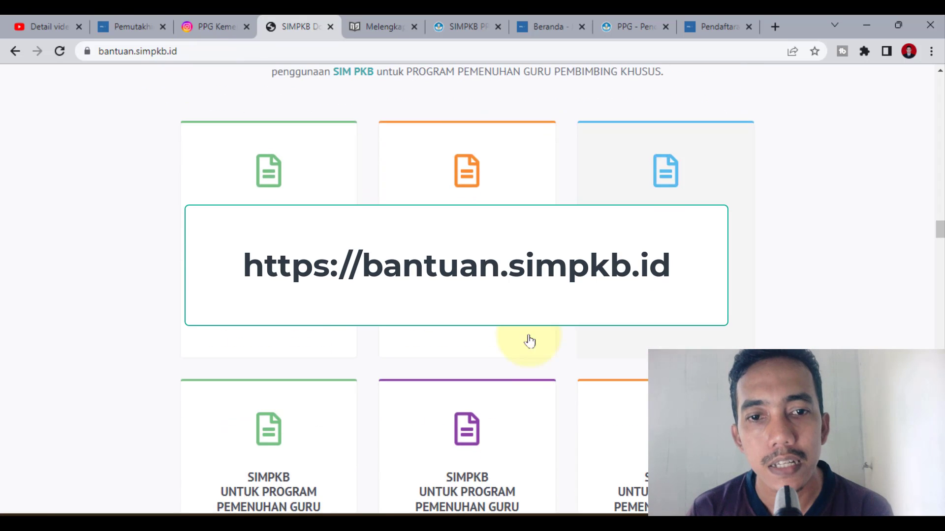
scroll(504, 385, "down", 15)
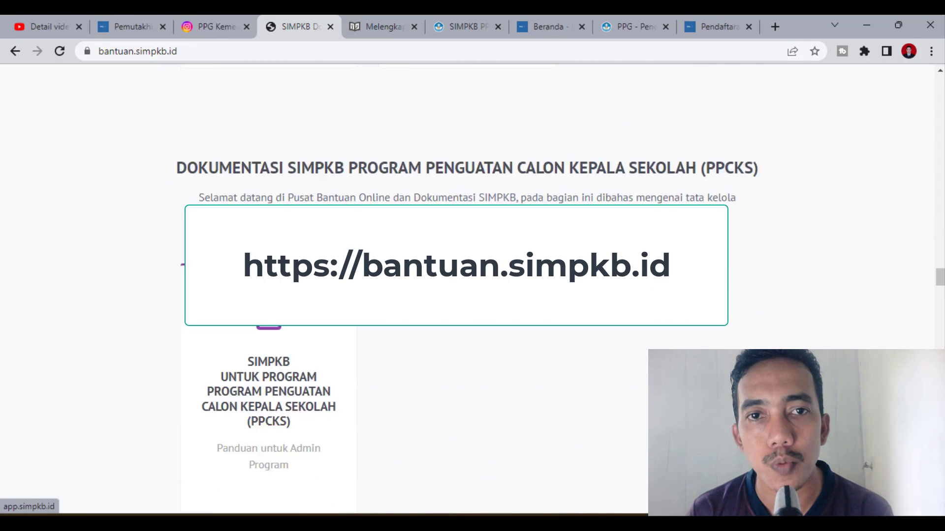
scroll(401, 369, "down", 5)
scroll(462, 373, "up", 15)
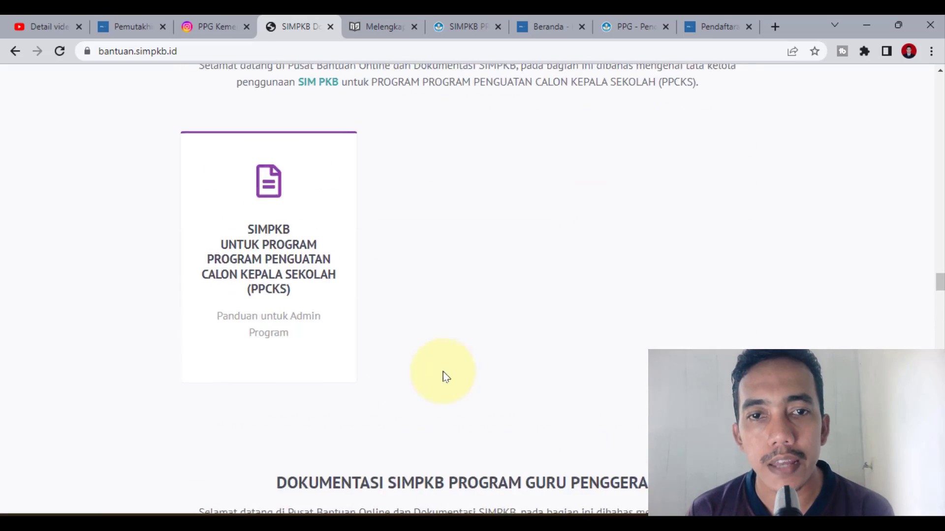
scroll(418, 377, "up", 12)
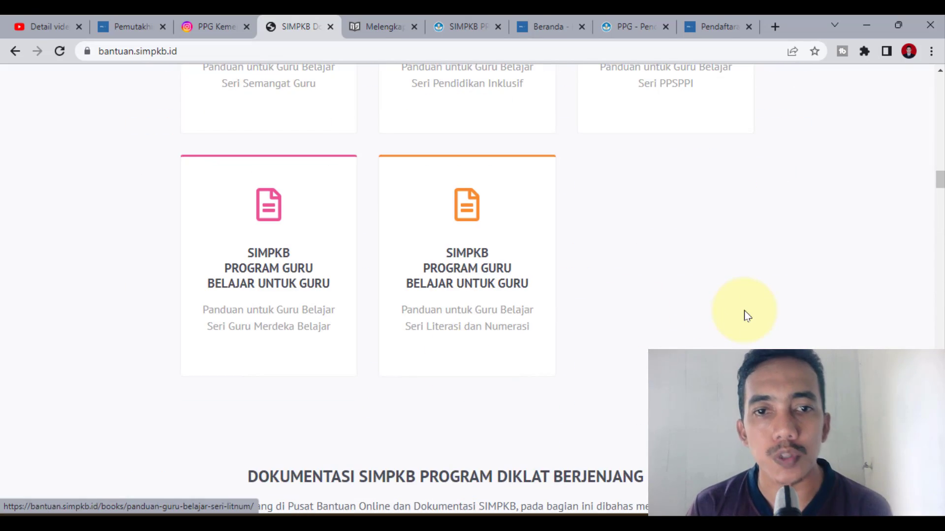
scroll(744, 311, "up", 2)
scroll(744, 320, "up", 18)
scroll(745, 340, "down", 15)
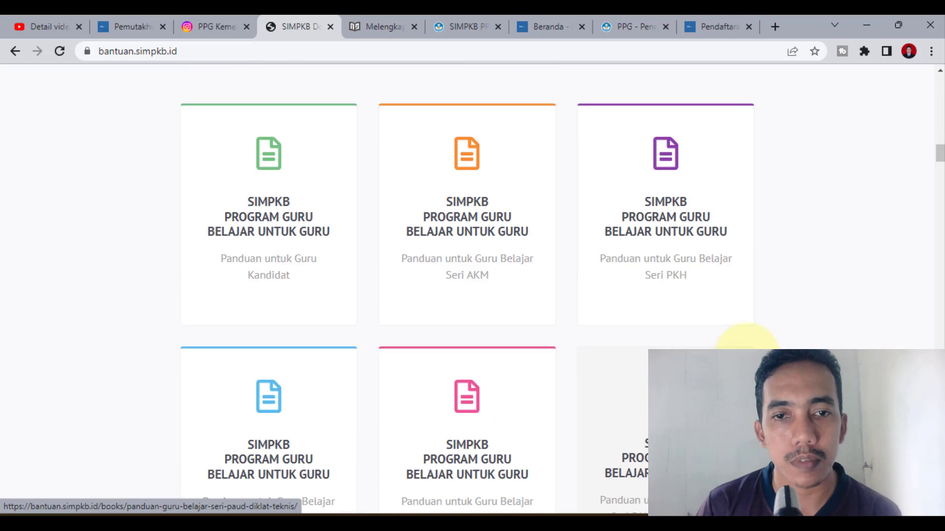
scroll(745, 339, "down", 5)
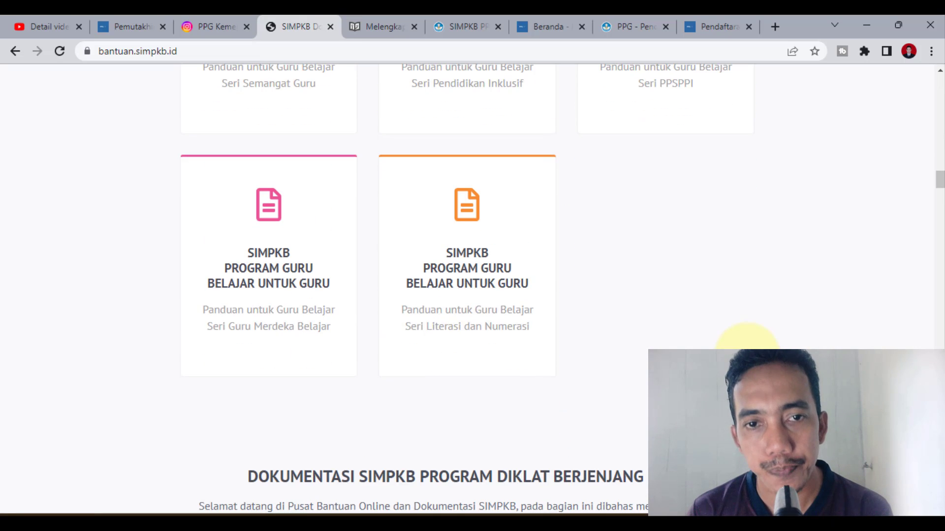
scroll(745, 339, "up", 20)
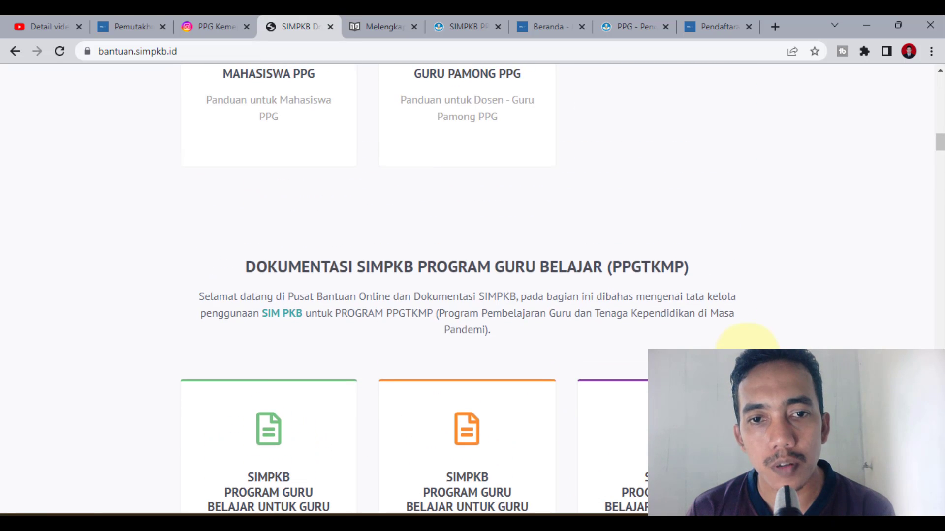
scroll(745, 340, "up", 3)
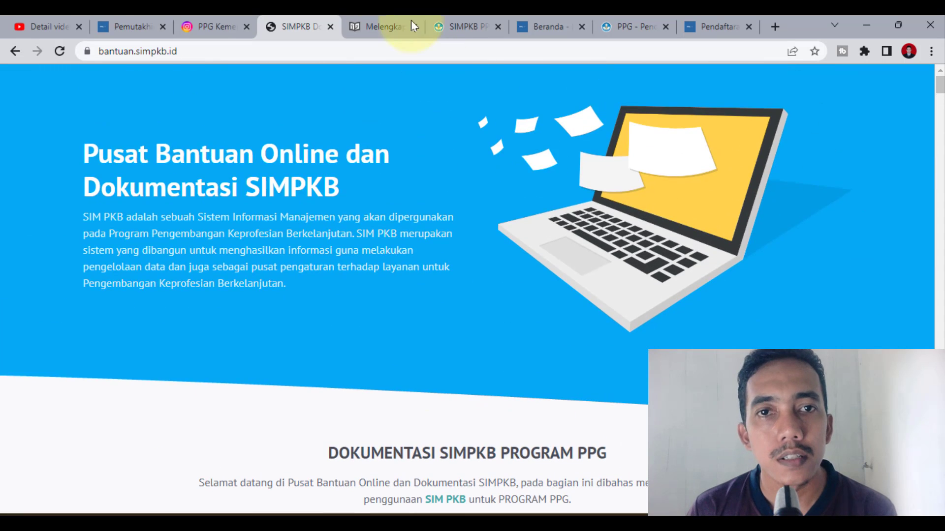
Look through the PPG Daljab guide's chapters on survey and verification, profile photo and belajar.id account, and participants not meeting the requirements.
left_click(379, 17)
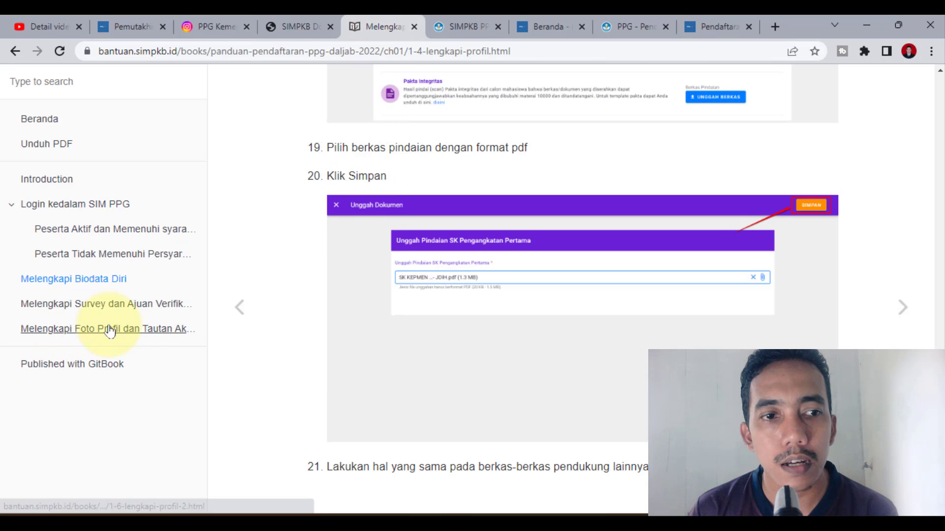
left_click(121, 304)
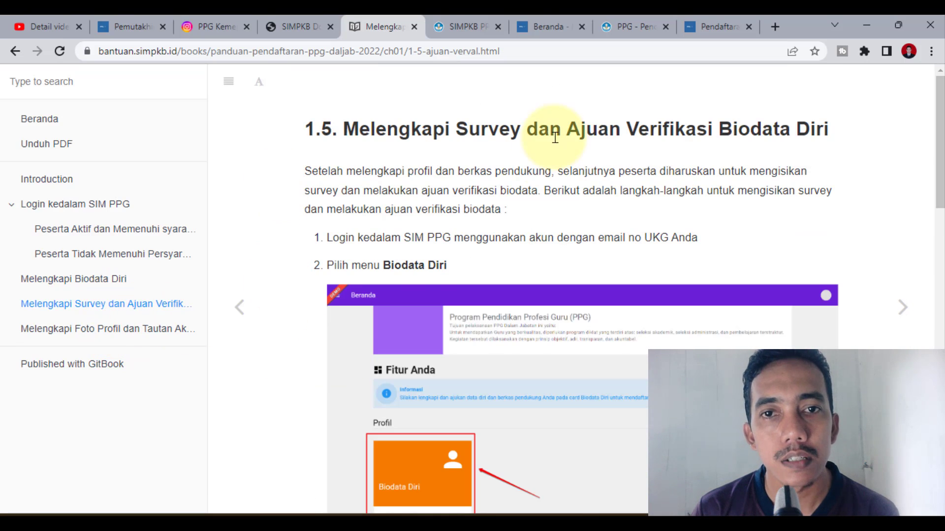
left_click(134, 329)
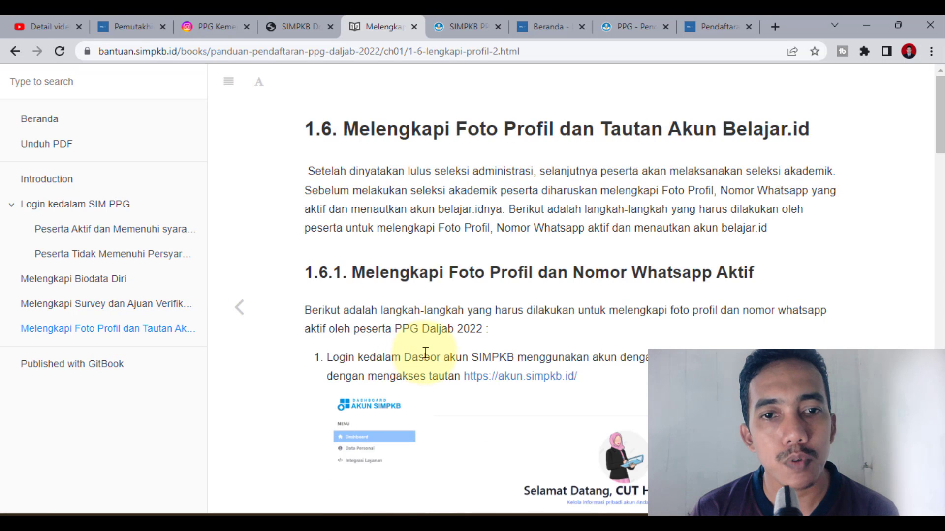
scroll(424, 353, "down", 4)
scroll(424, 353, "down", 7)
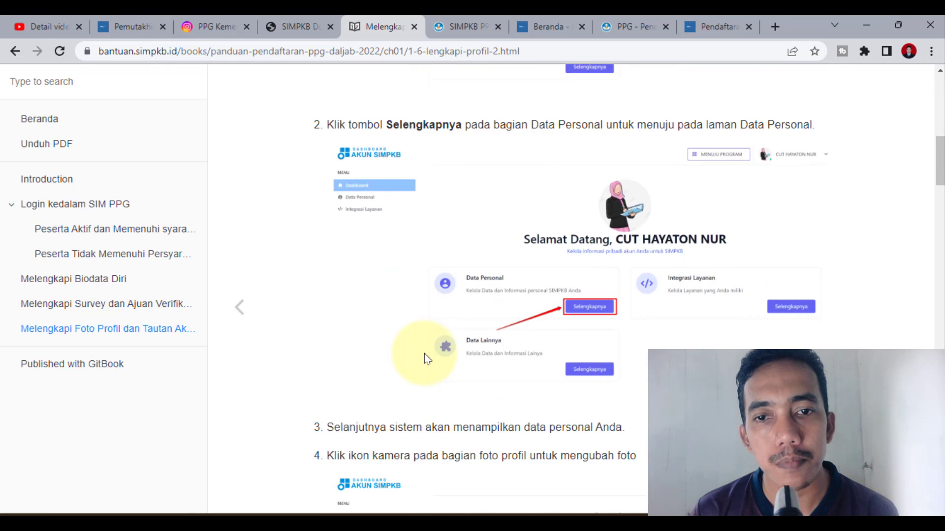
scroll(424, 353, "up", 8)
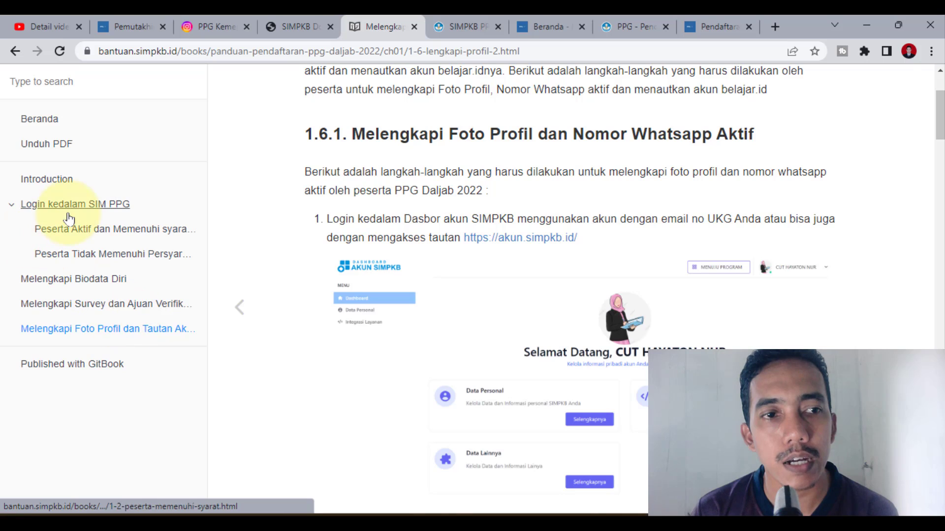
left_click(113, 254)
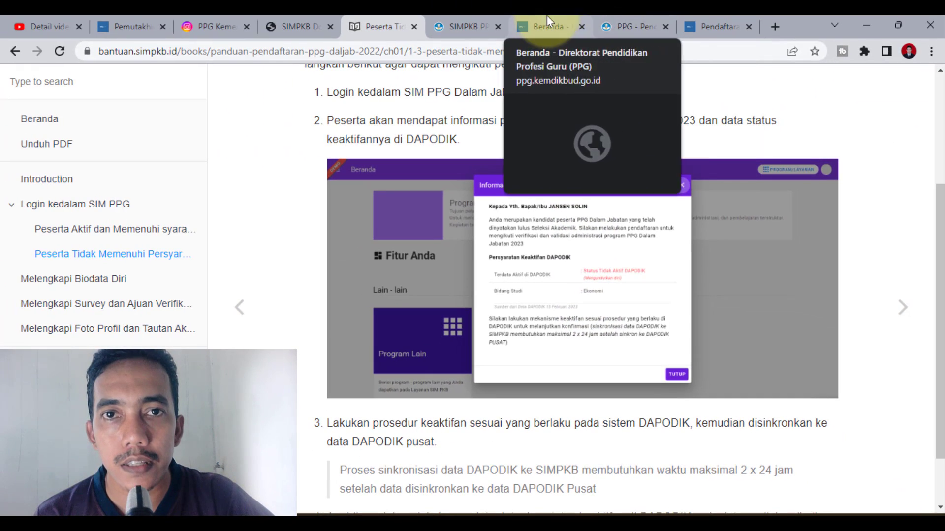
Glance through the PPG home, login and registration pages, and return to the SIMPKB PPG profile.
left_click(547, 16)
left_click(622, 18)
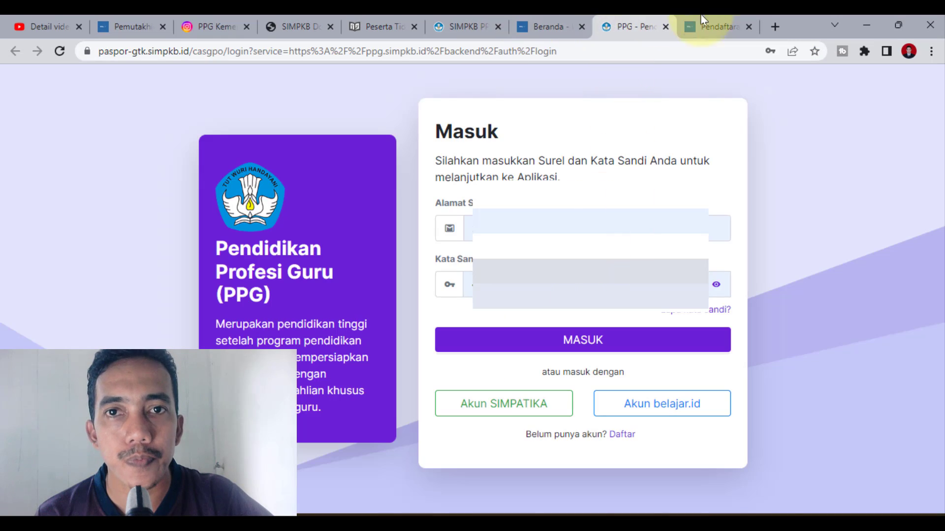
left_click(740, 20)
left_click(458, 25)
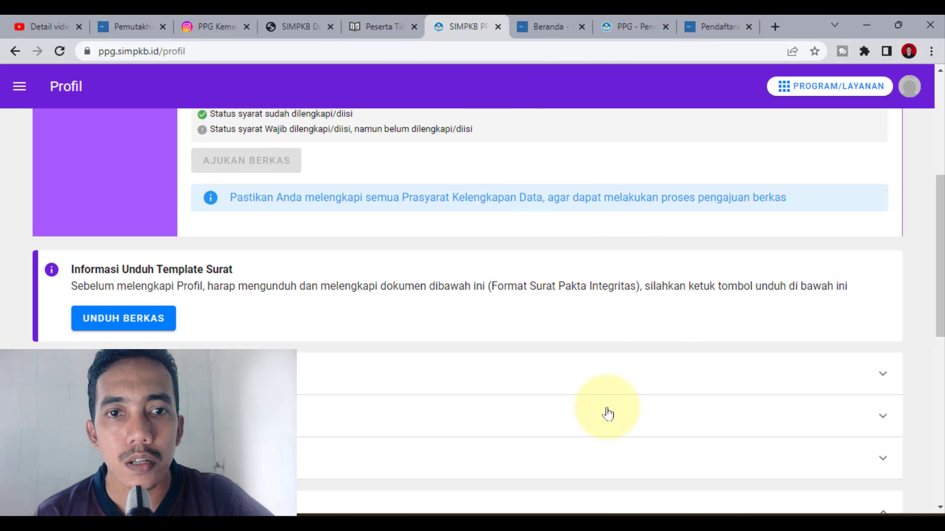
Switch from the PPG profile to the SIMPKB - Admin / Personal programme.
scroll(605, 412, "up", 6)
left_click(781, 90)
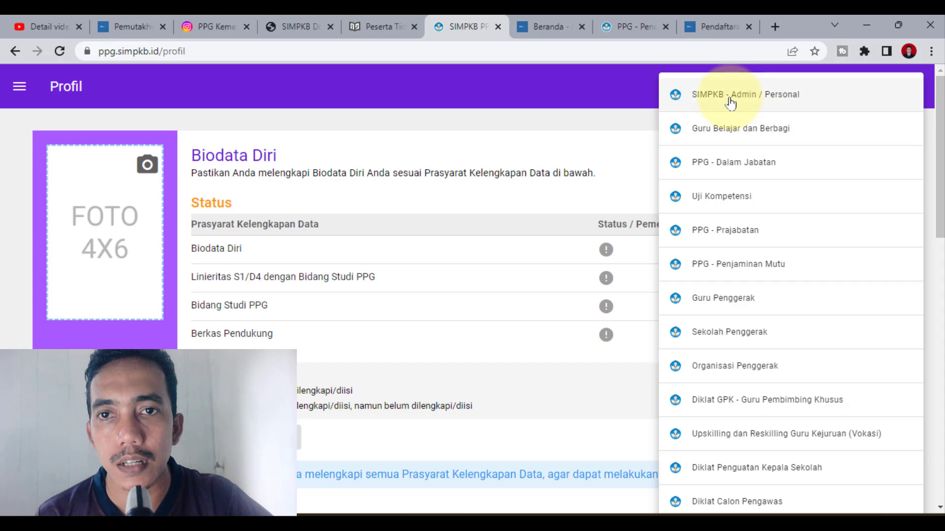
left_click(559, 109)
left_click(797, 90)
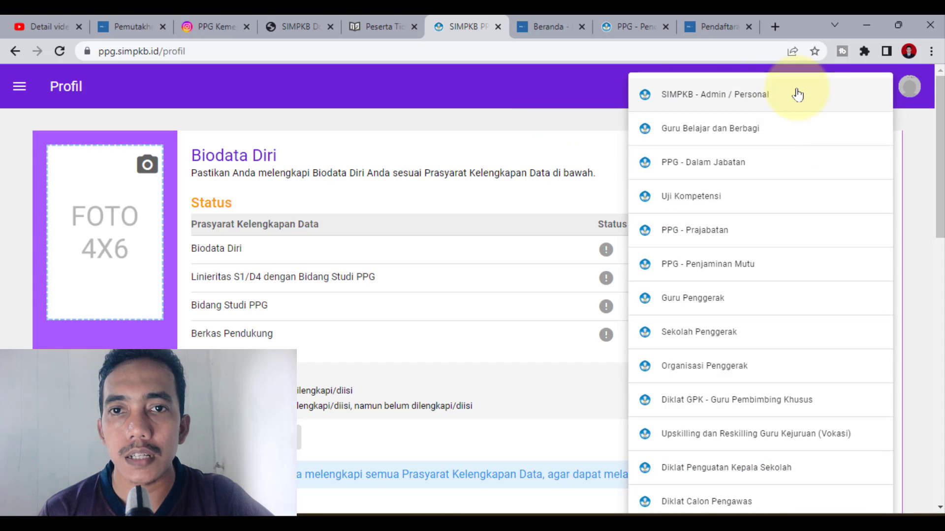
left_click(913, 89)
left_click(728, 84)
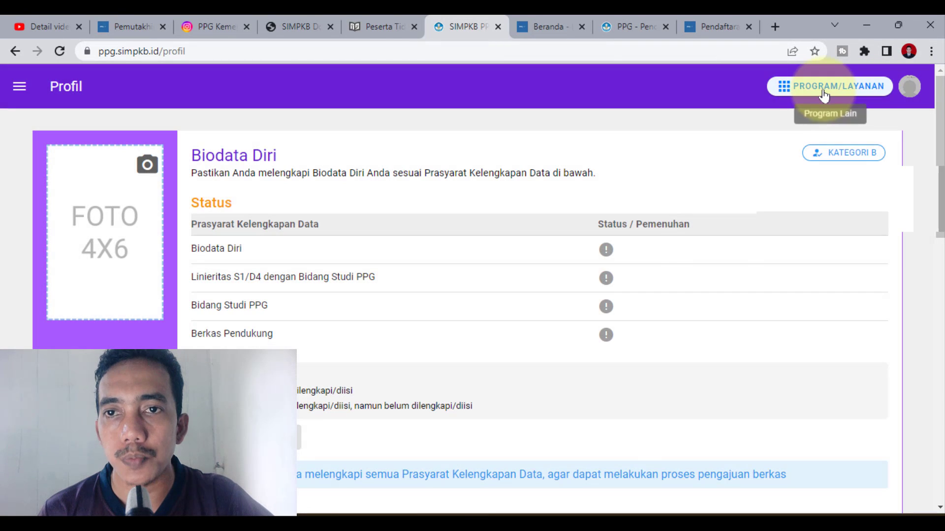
left_click(819, 87)
left_click(692, 99)
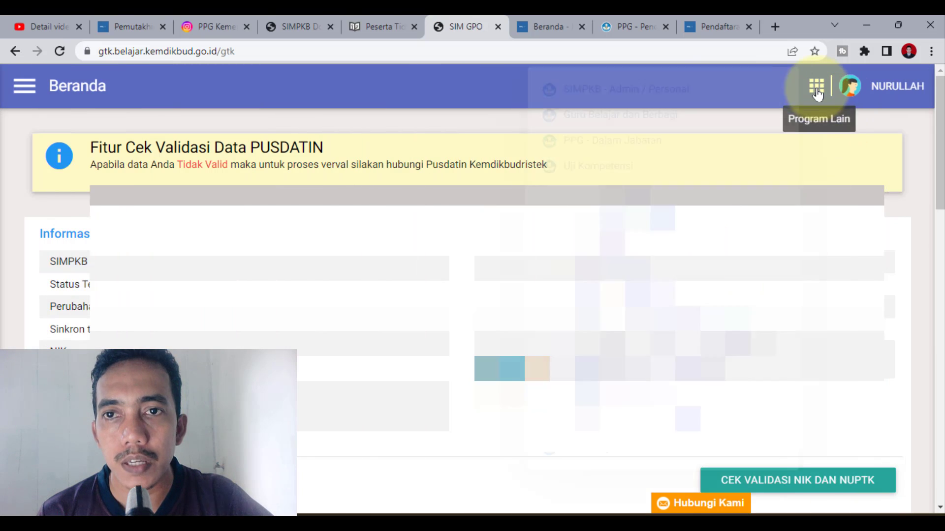
Open the SIMPKB account dashboard from the signed-in teacher's account options.
left_click(816, 86)
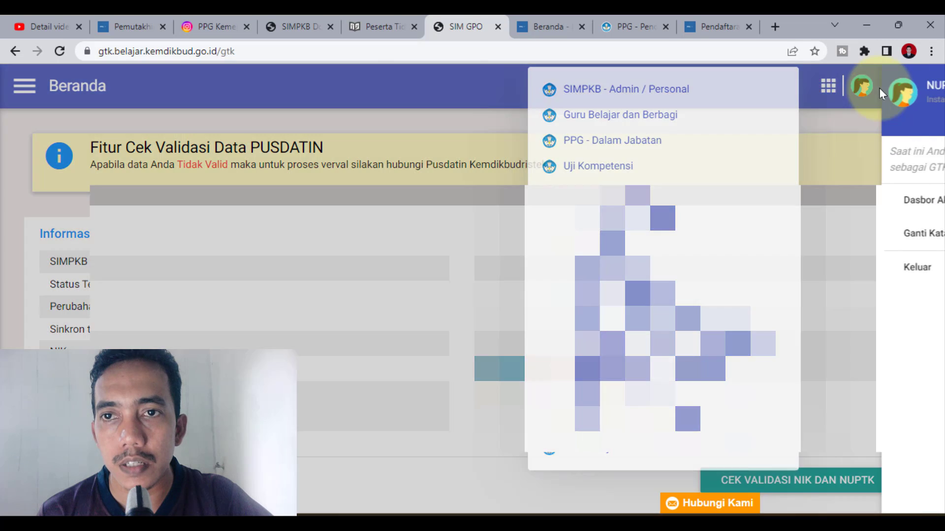
left_click(879, 88)
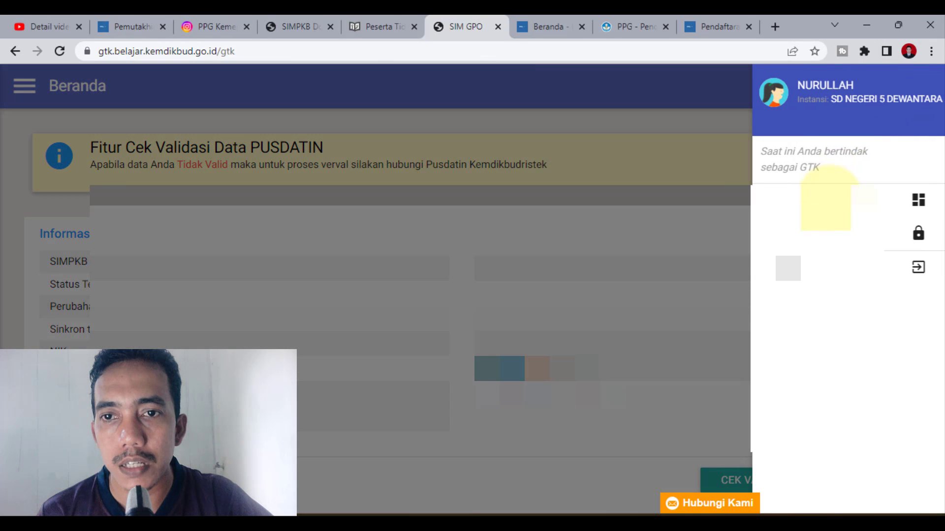
left_click(802, 197)
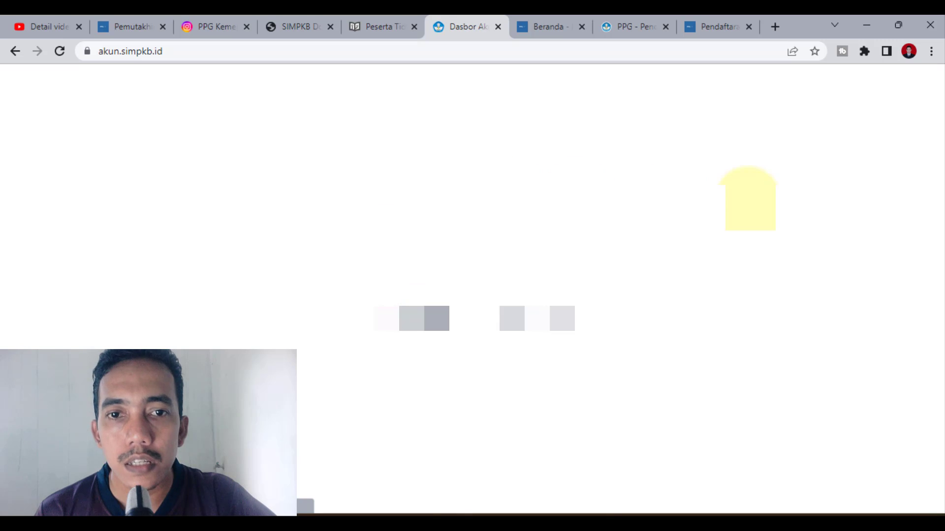
Look over the account dashboard and open Integrasi Layanan to check the belajar.id account link.
scroll(799, 314, "down", 1)
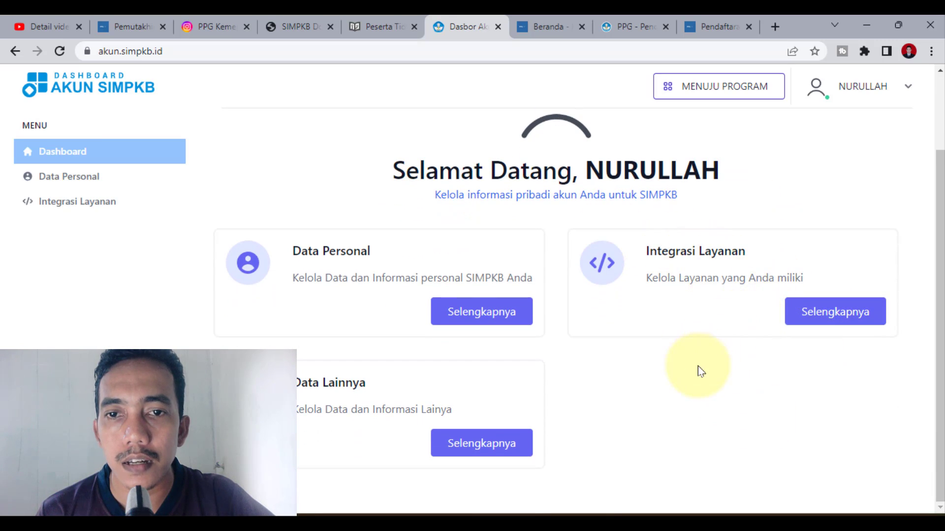
scroll(698, 369, "up", 1)
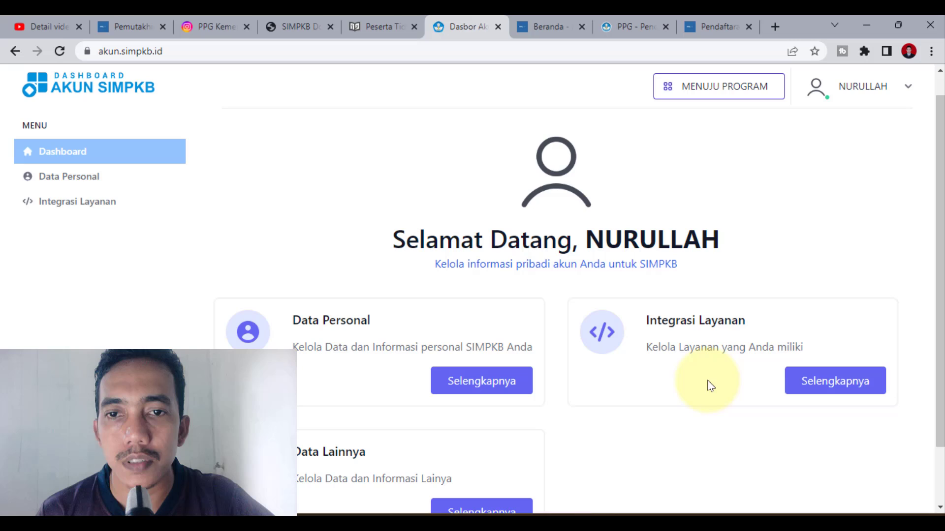
left_click(813, 391)
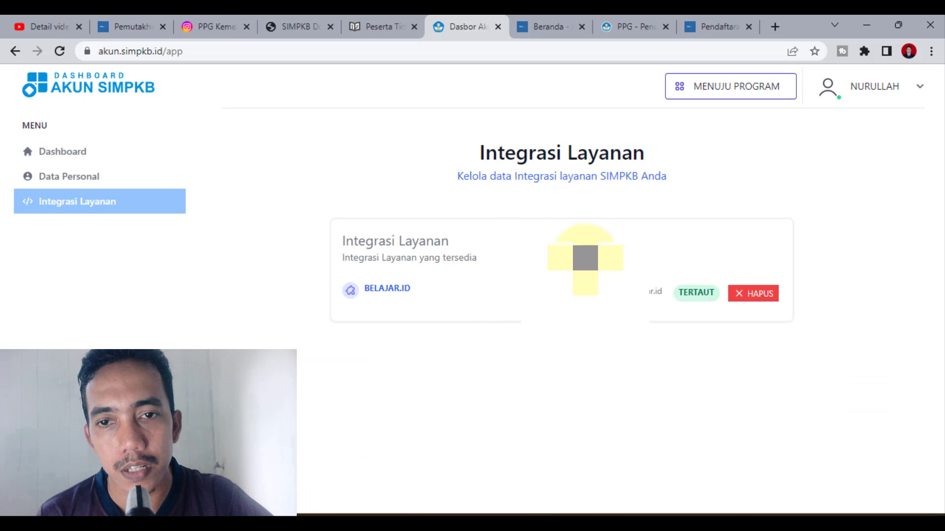
Switch to the ppg.kemdikbud.go.id home page and view the Internal services under Layanan PPG.
left_click(878, 97)
left_click(835, 122)
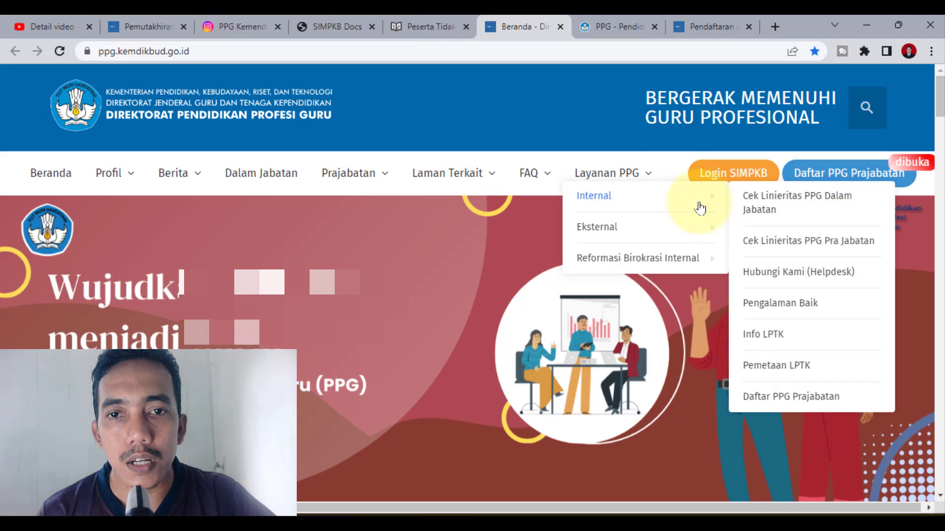
left_click(492, 108)
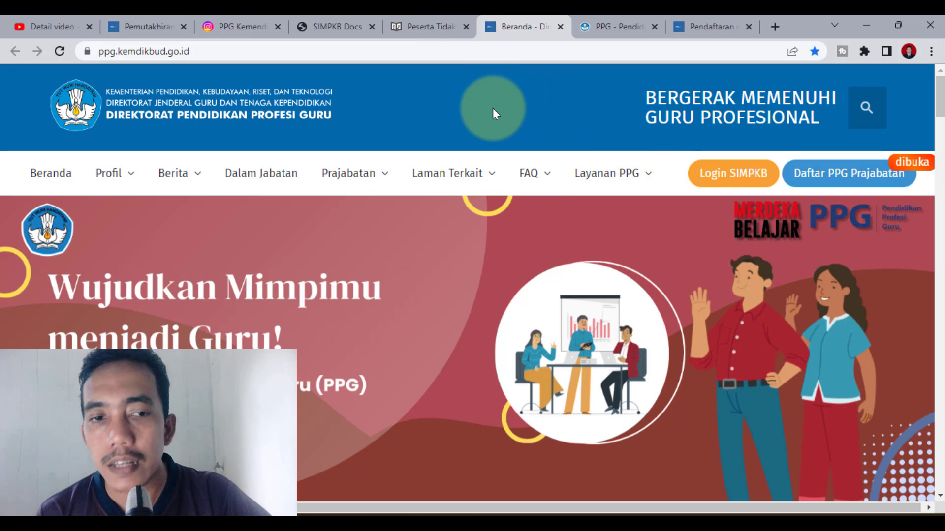